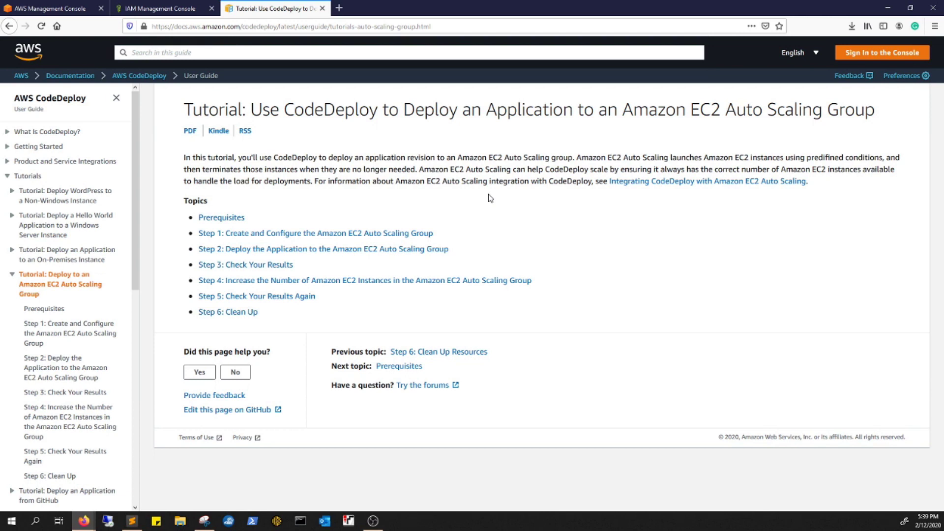
Open Step 1 of the Auto Scaling tutorial and start creating a launch configuration in the EC2 console.
click(349, 233)
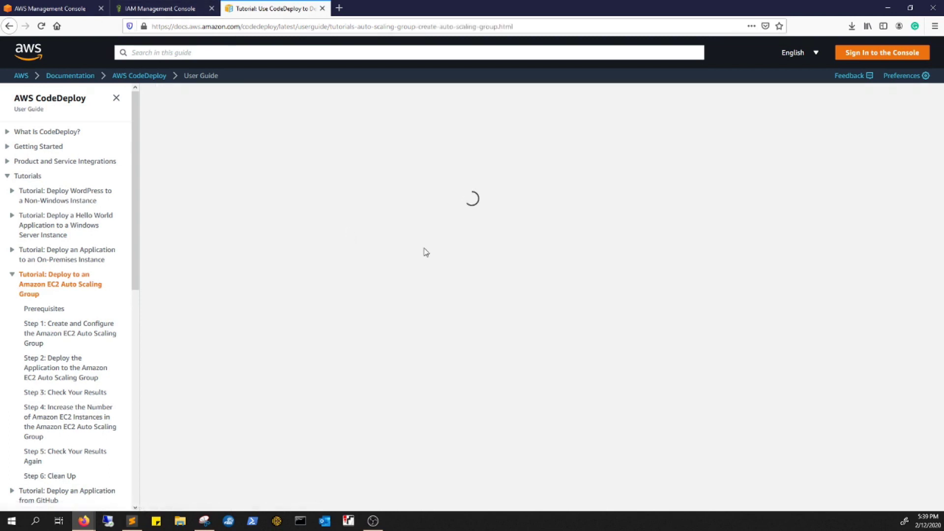
click(32, 6)
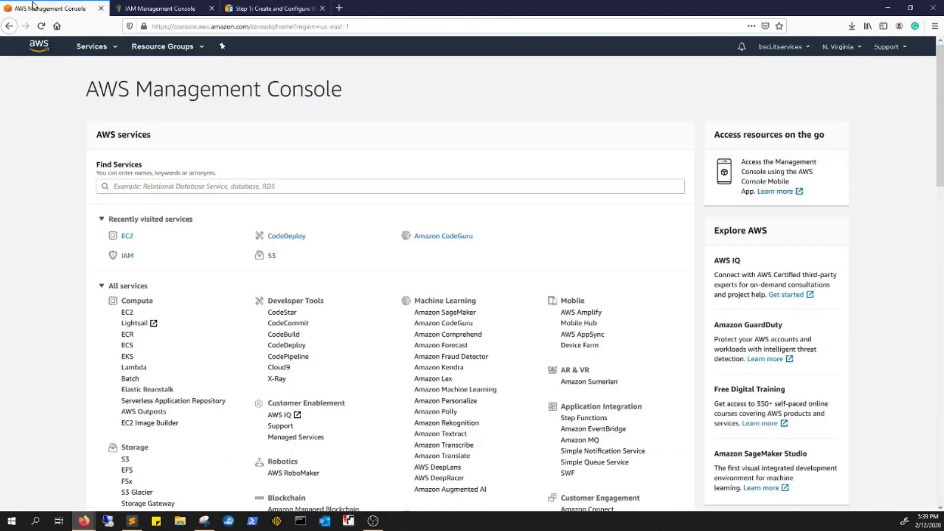
click(128, 237)
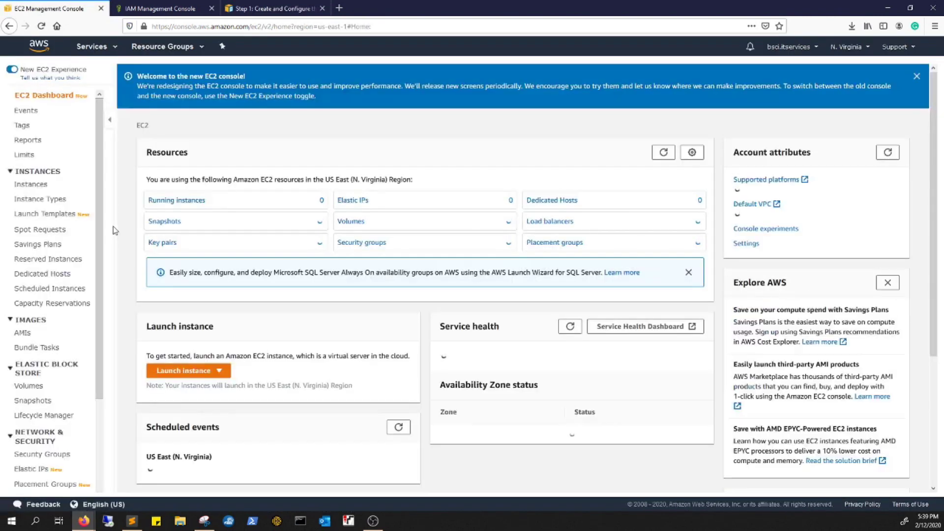
scroll(59, 197, down, 2)
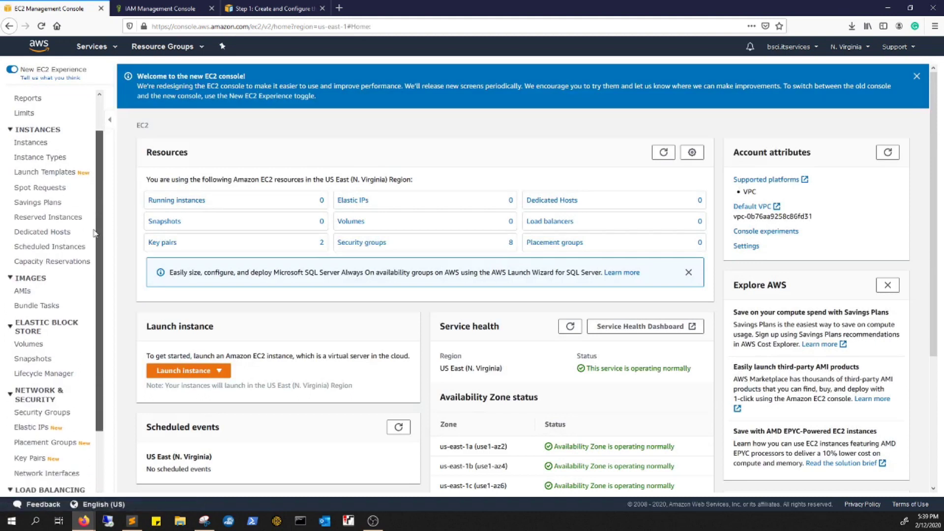
scroll(93, 234, down, 3)
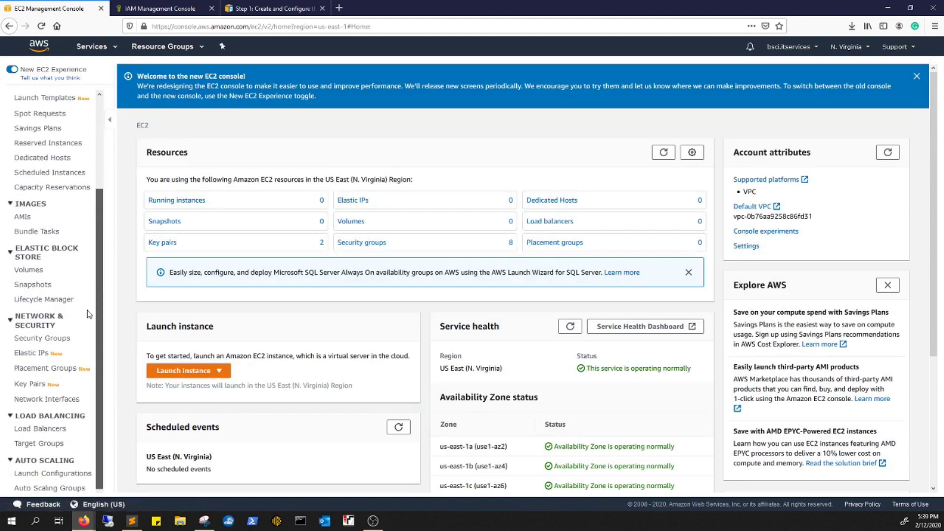
click(77, 475)
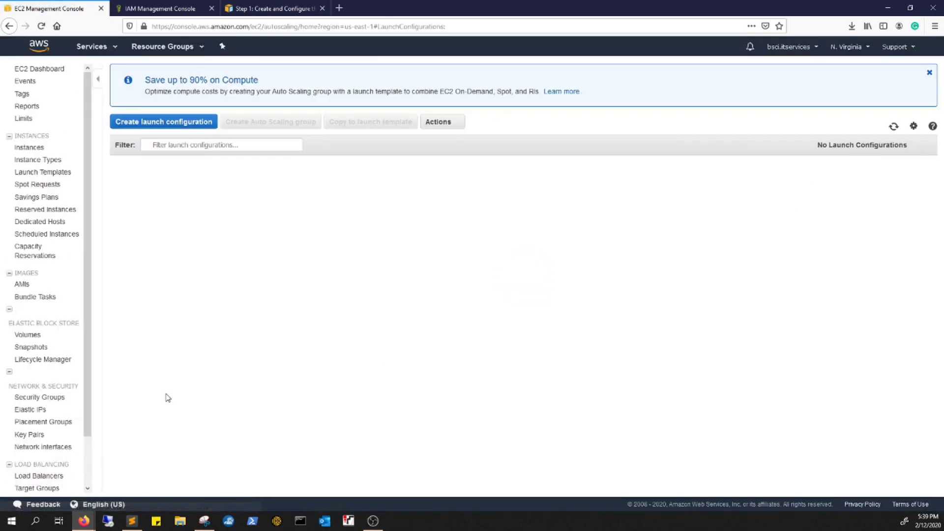
click(157, 123)
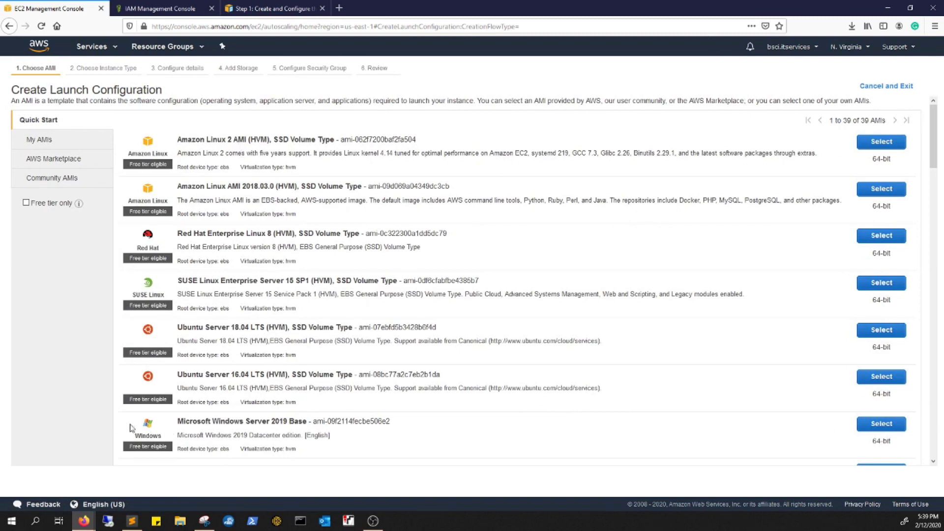
Choose the Microsoft Windows Server 2019 Base AMI with the t2.micro instance type and proceed to the configuration details.
click(873, 425)
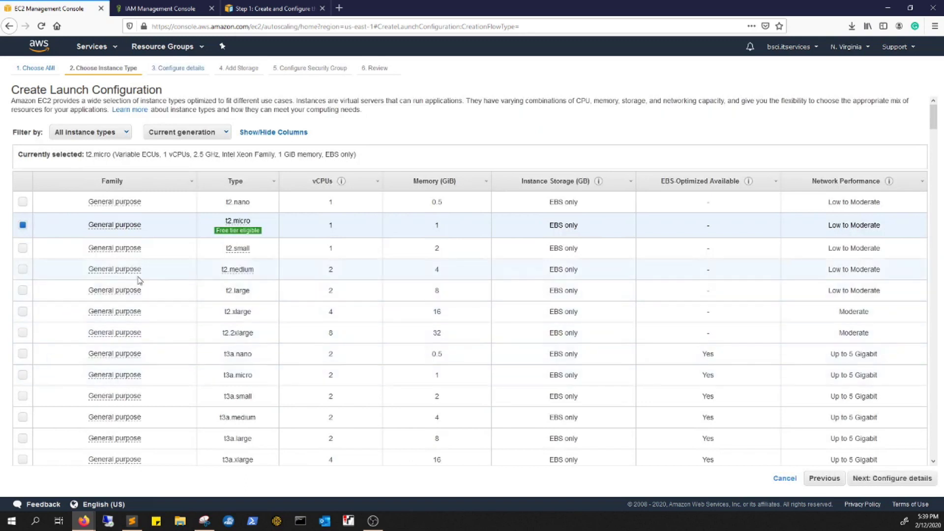
mouse_move(123, 259)
mouse_move(237, 247)
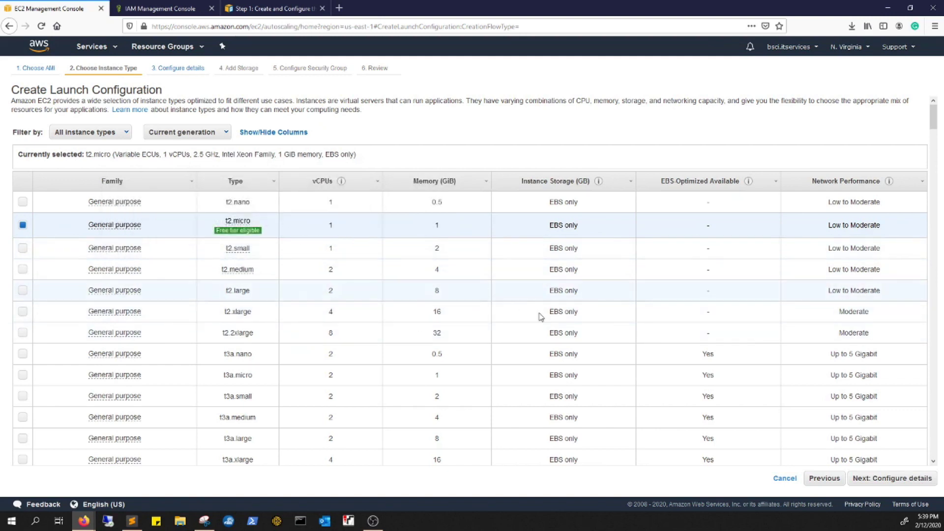
click(900, 480)
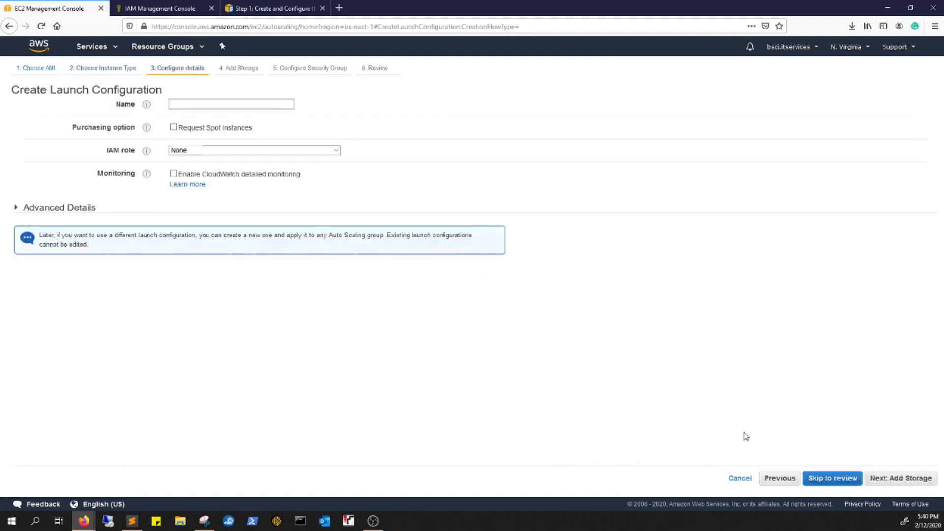
Name the launch configuration Demo-Autoscaling-conf and check the available IAM roles.
click(268, 105)
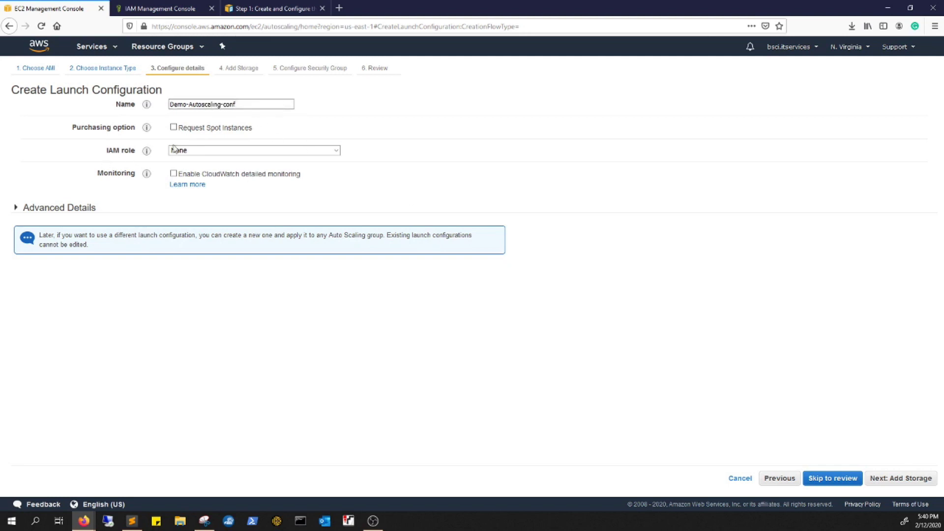
click(222, 156)
click(222, 155)
Open IAM in a separate browser tab and start a new role for the EC2 use case, continuing to its permissions.
middle_click(39, 46)
click(170, 6)
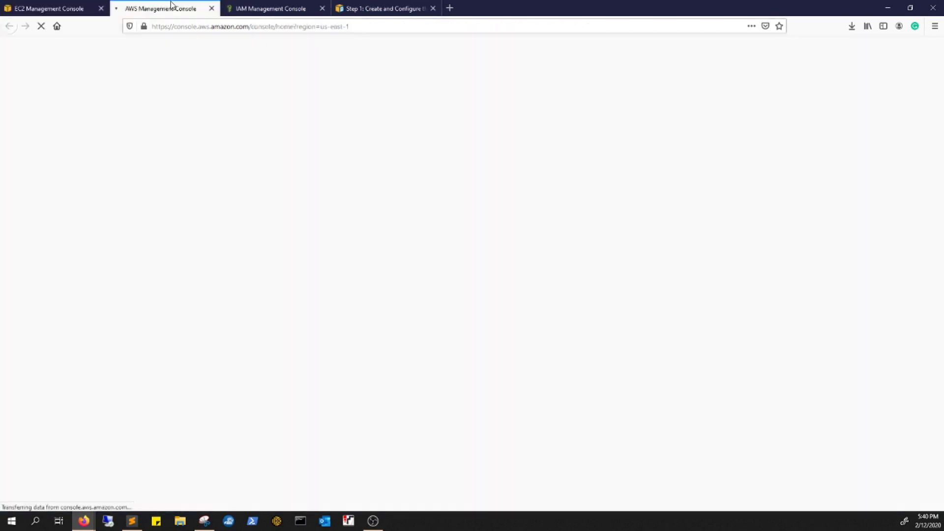
scroll(133, 246, down, 2)
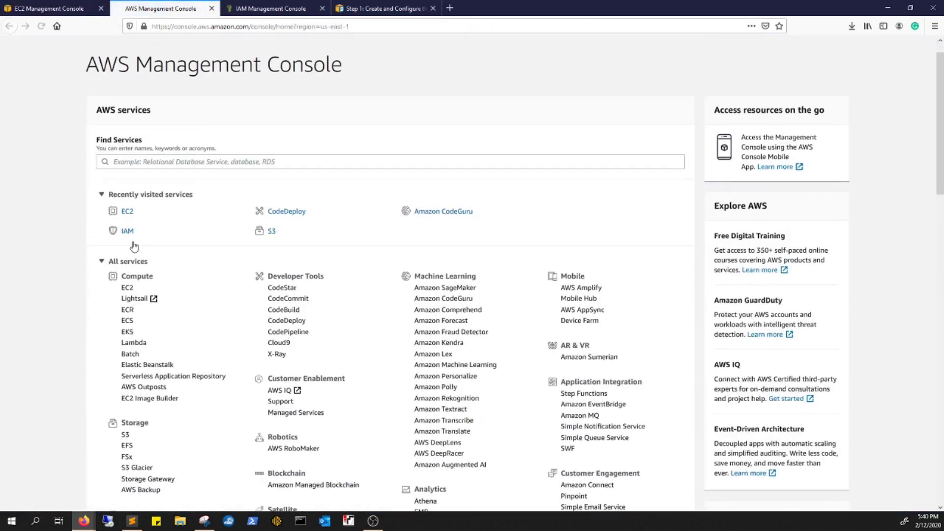
click(127, 206)
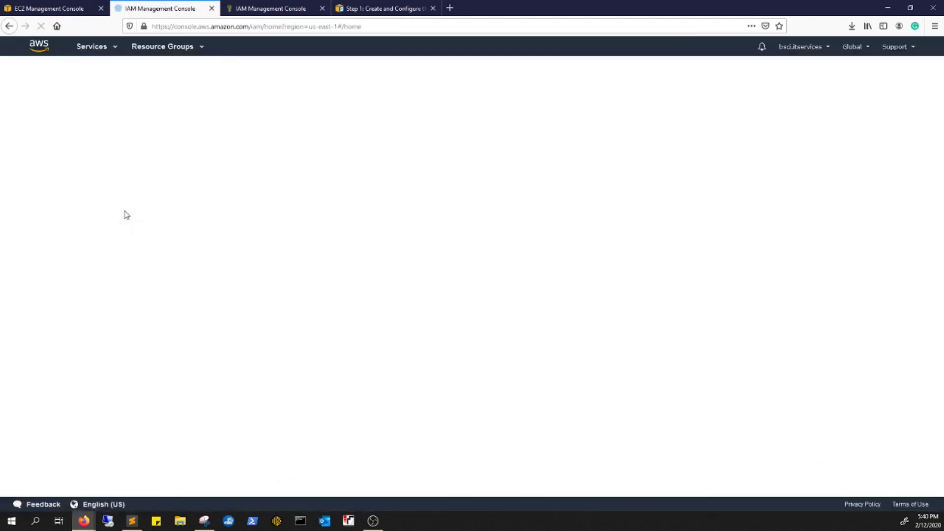
click(30, 171)
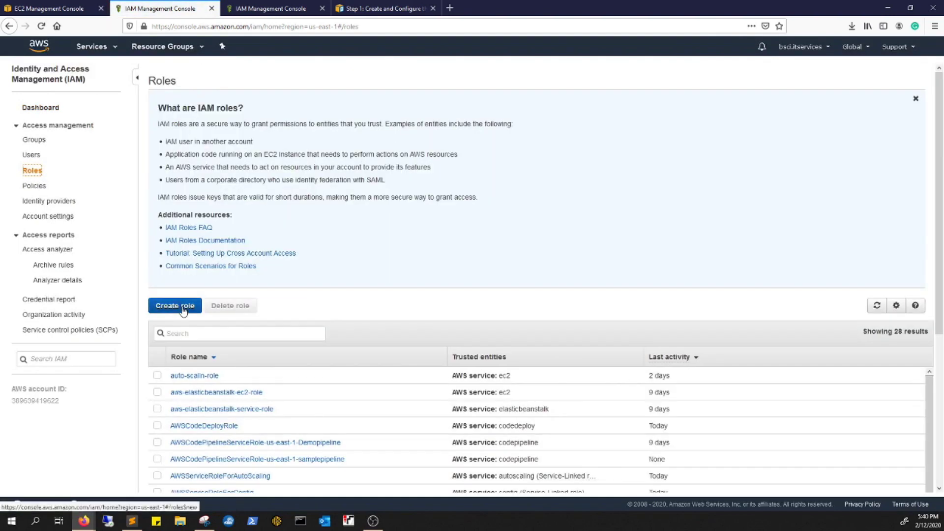
click(180, 306)
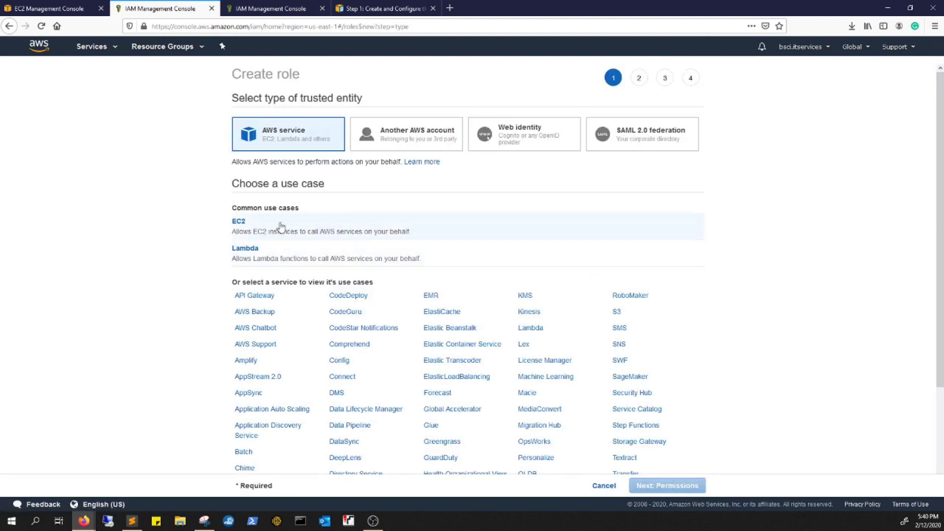
click(280, 227)
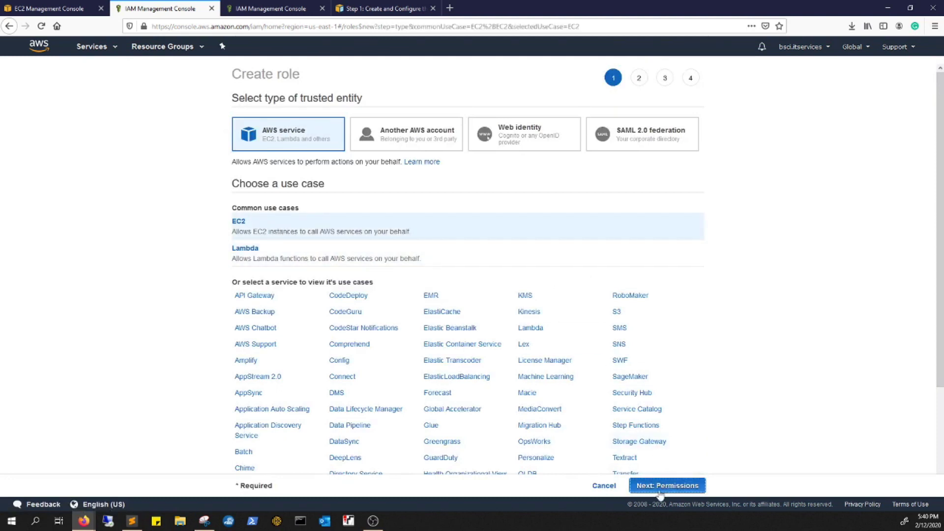
click(660, 493)
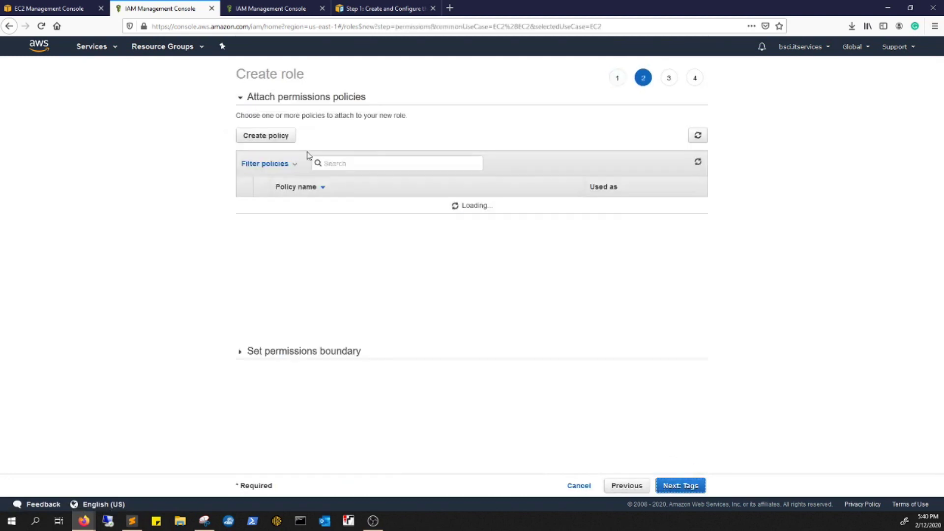
Search the policies for autoscaling, attach AutoScalingFullAccess to the new role and proceed to the review without adding tags.
click(270, 142)
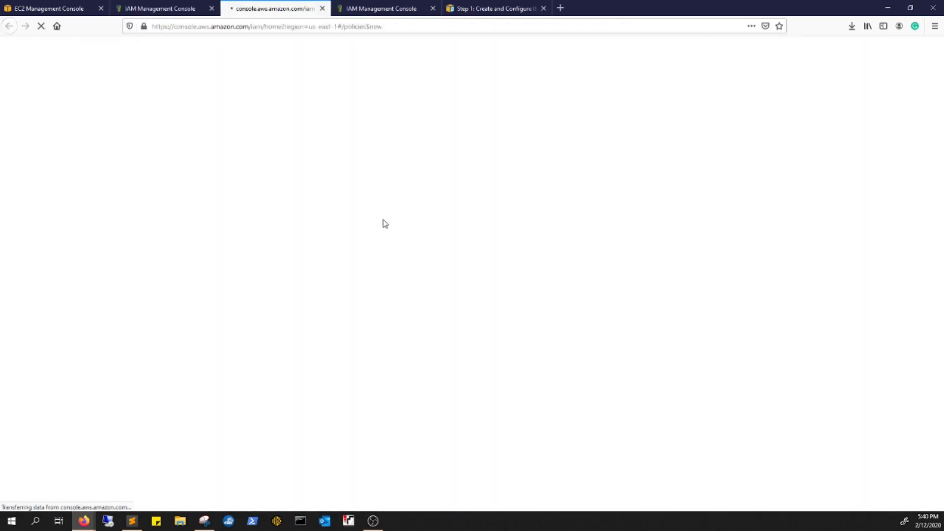
click(322, 8)
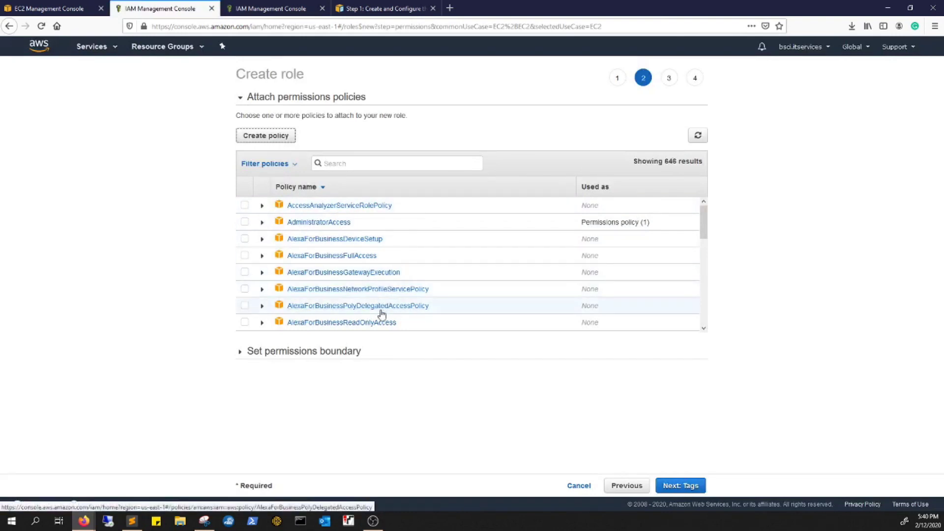
click(373, 162)
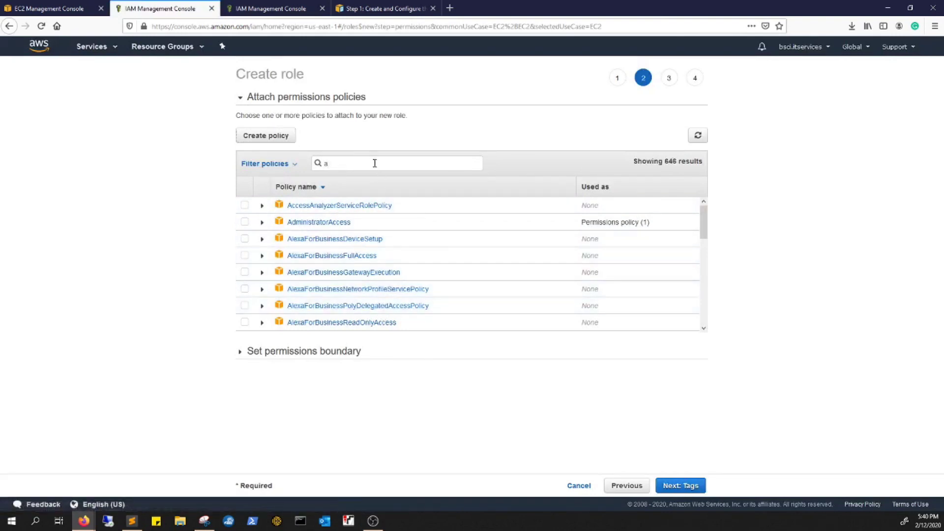
text(autsca)
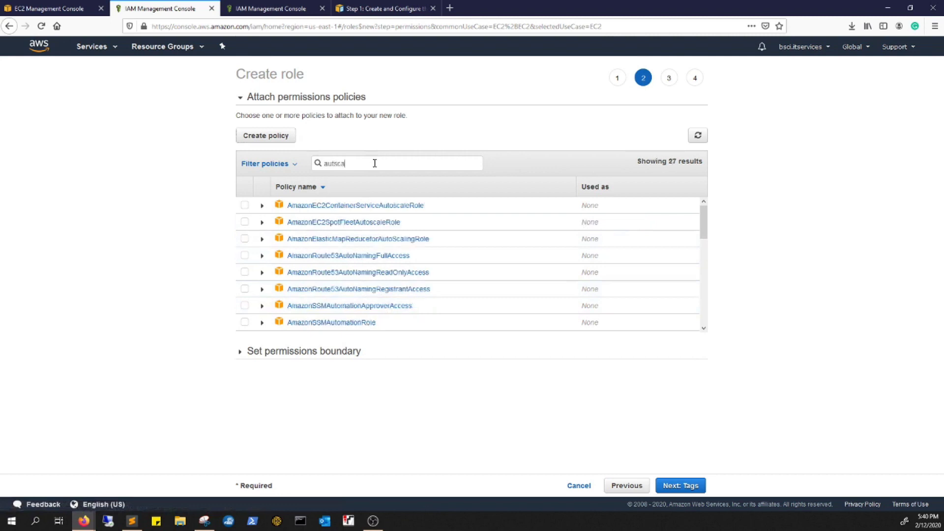
text(l)
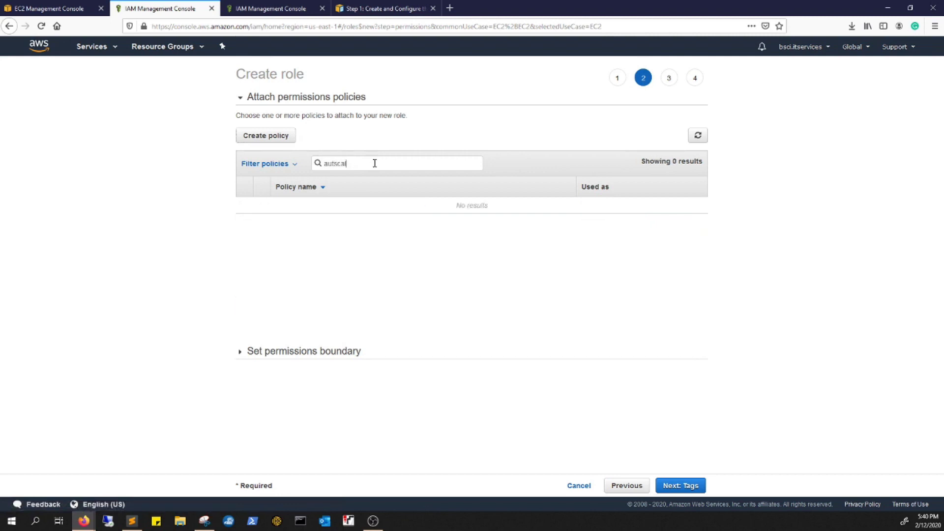
text(os)
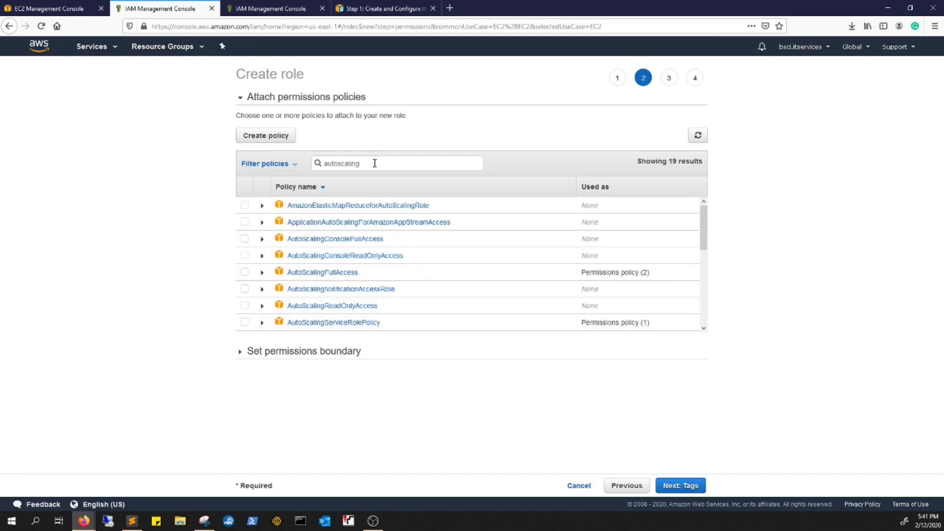
click(347, 274)
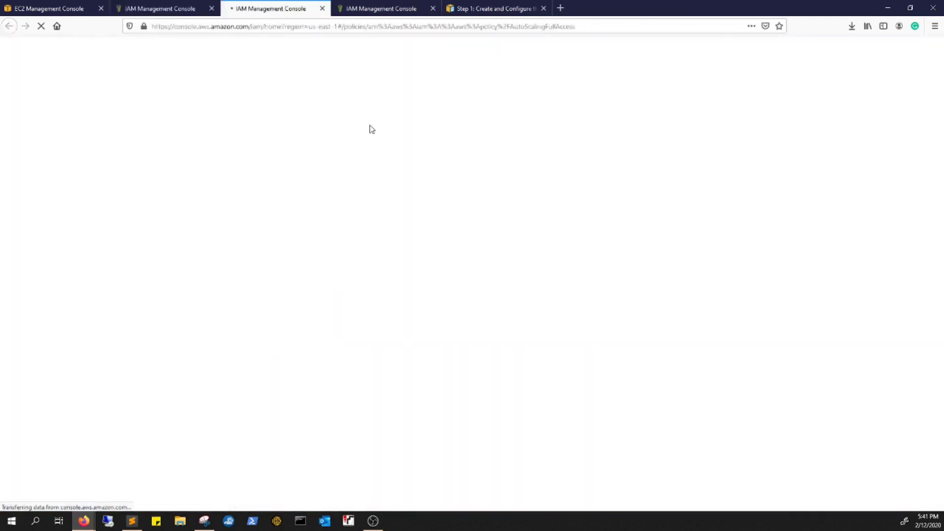
click(322, 8)
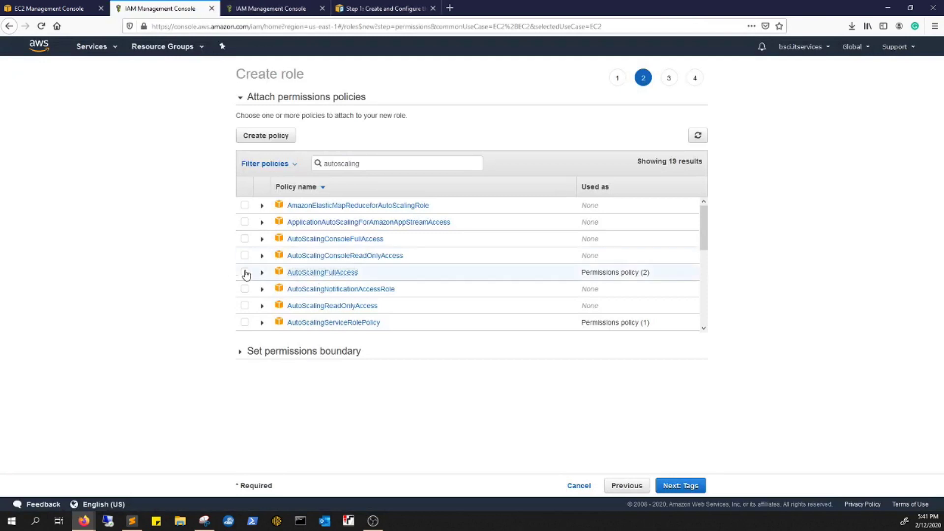
click(245, 273)
click(675, 484)
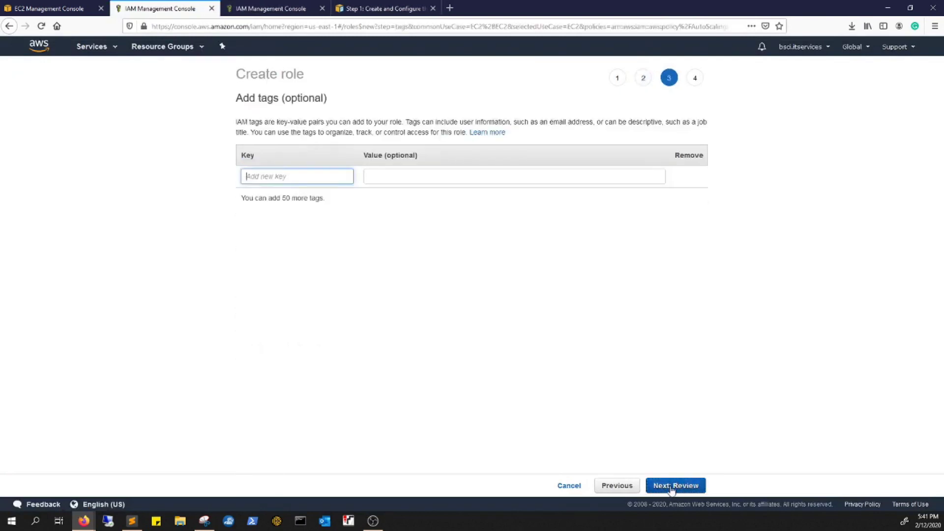
click(675, 486)
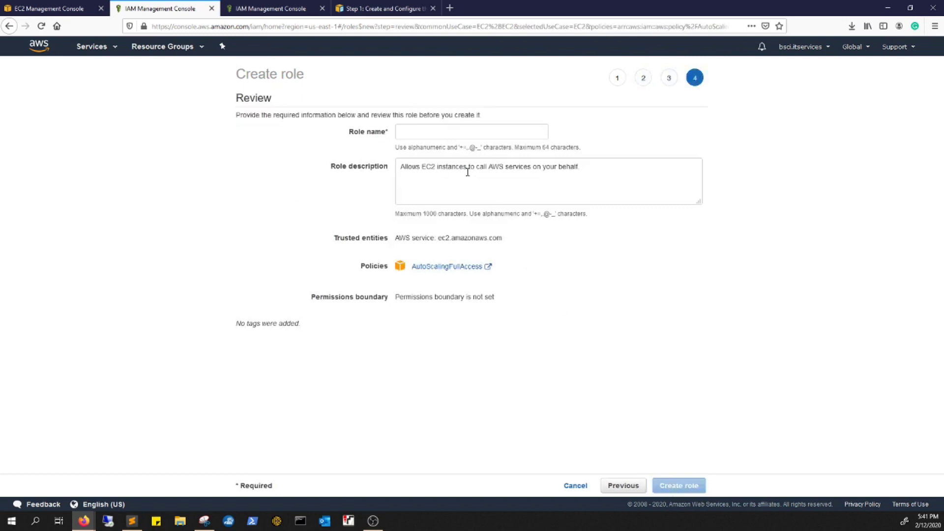
Name the role ESCAWS-codedeployRole and create it.
click(439, 133)
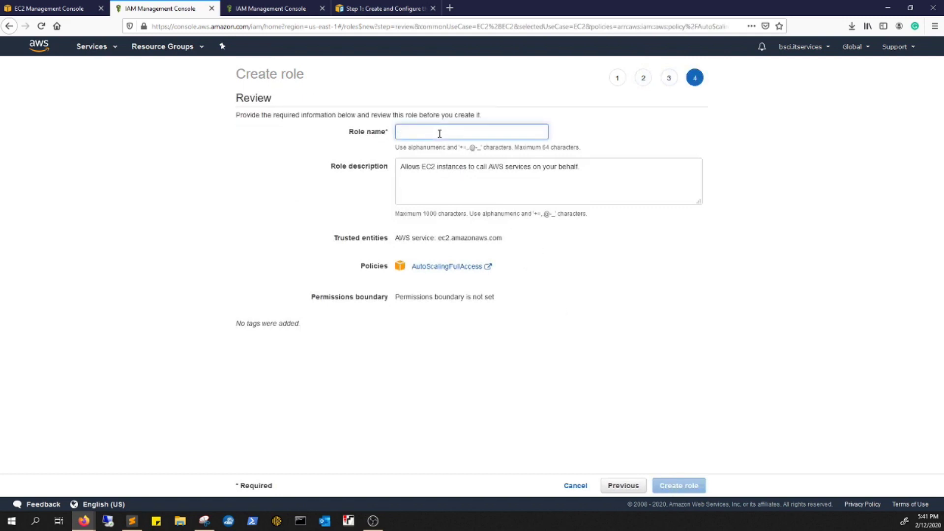
text(ESCAWS-codedeployRole)
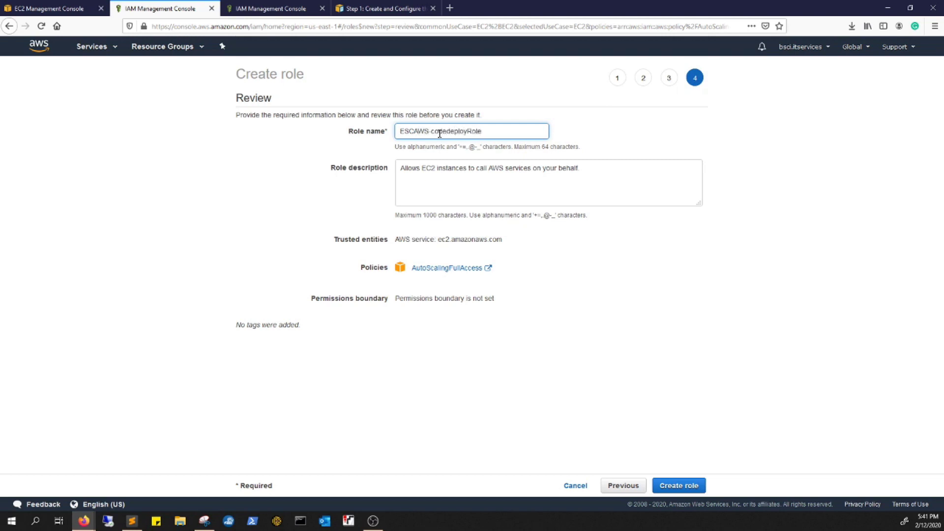
click(690, 485)
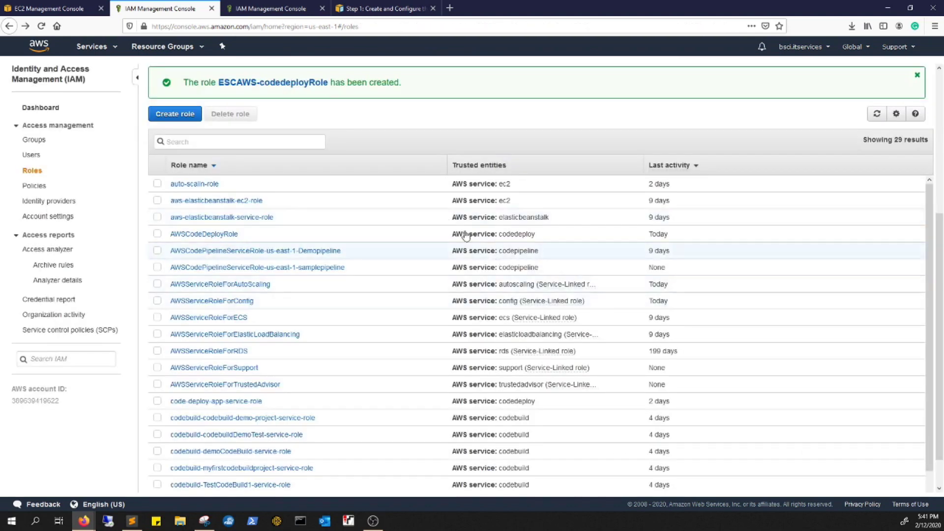
Assign the EC2AWSCodeDeployRole IAM role to the Demo-Autoscaling-conf launch configuration and proceed to its storage settings.
click(56, 8)
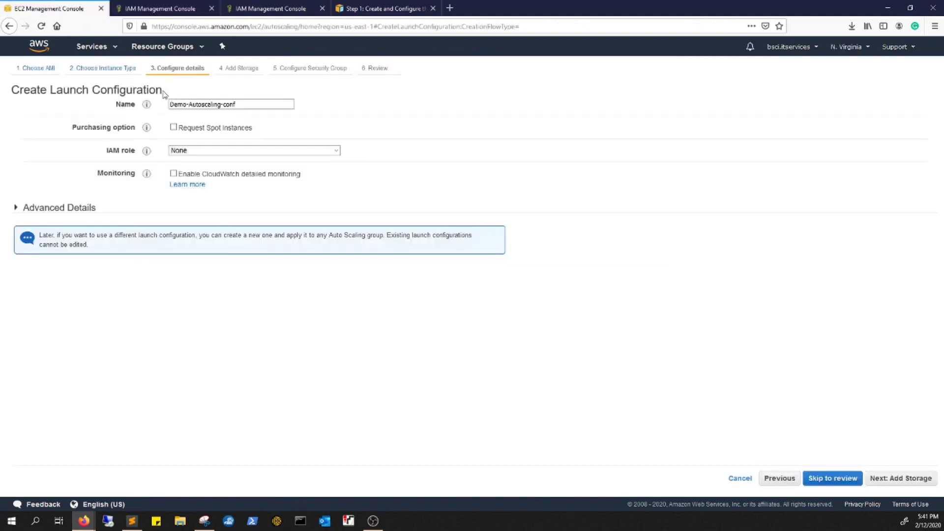
click(217, 152)
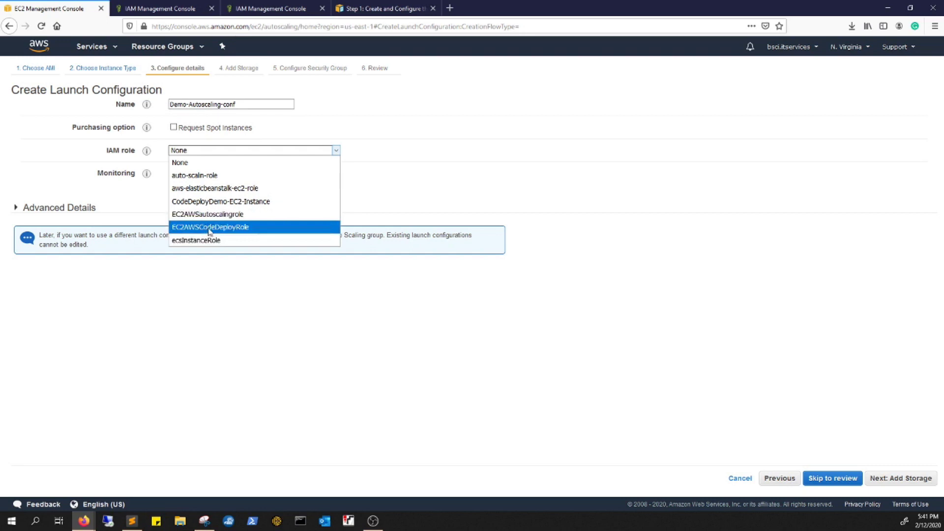
click(226, 229)
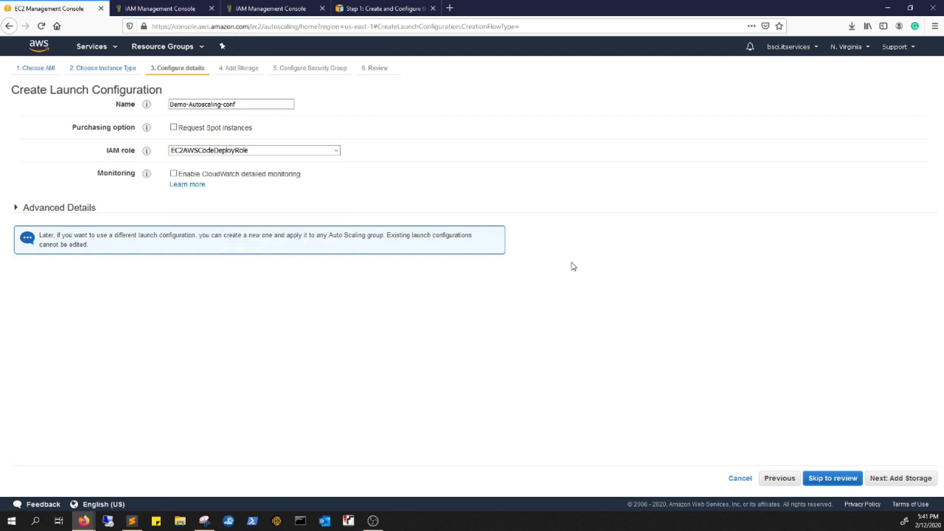
click(902, 479)
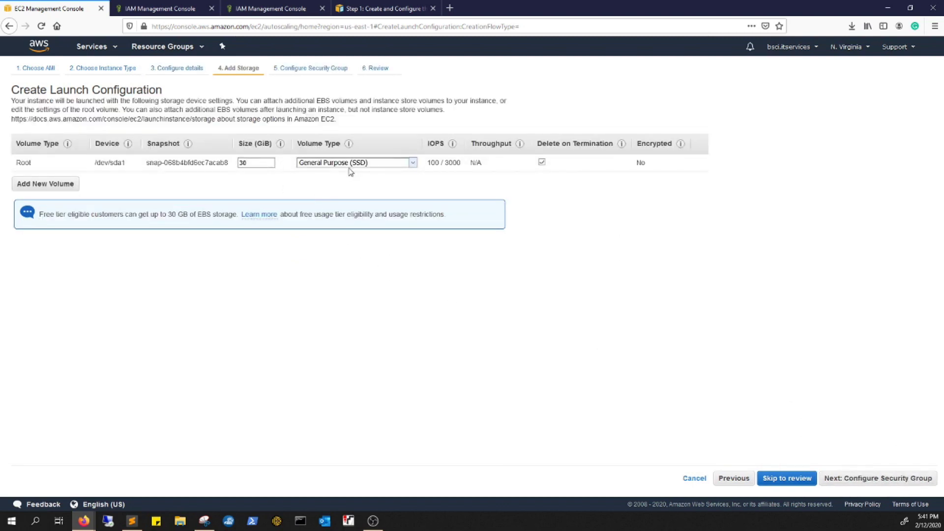
Keep the default storage and new security group settings, review the launch configuration and proceed to its key pair selection.
click(853, 479)
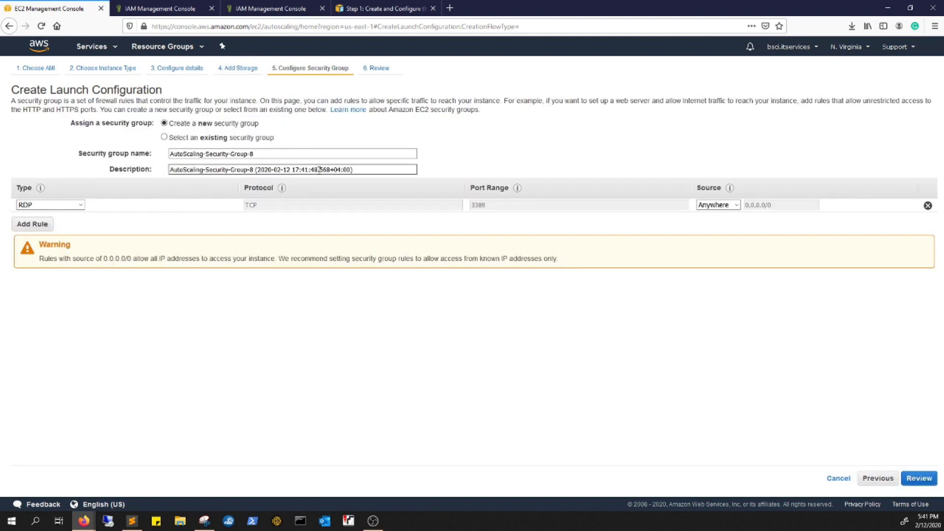
click(919, 479)
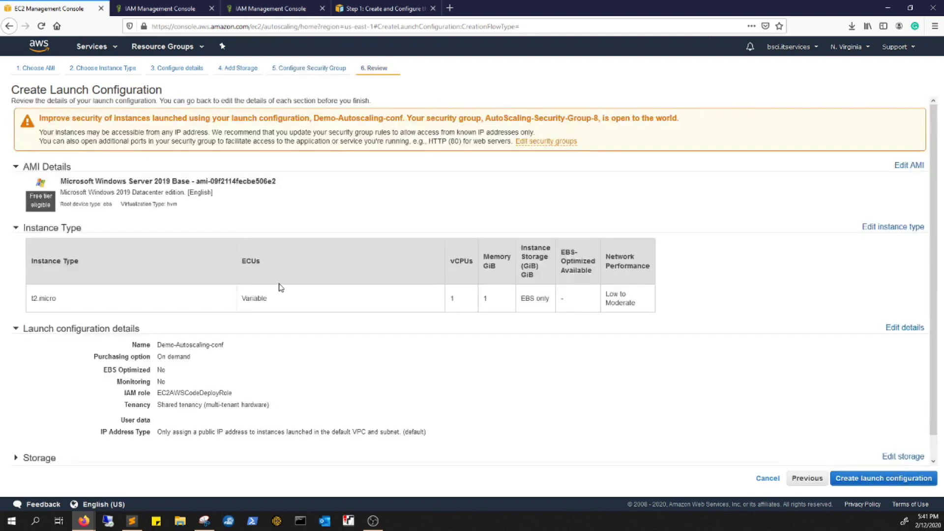
click(846, 484)
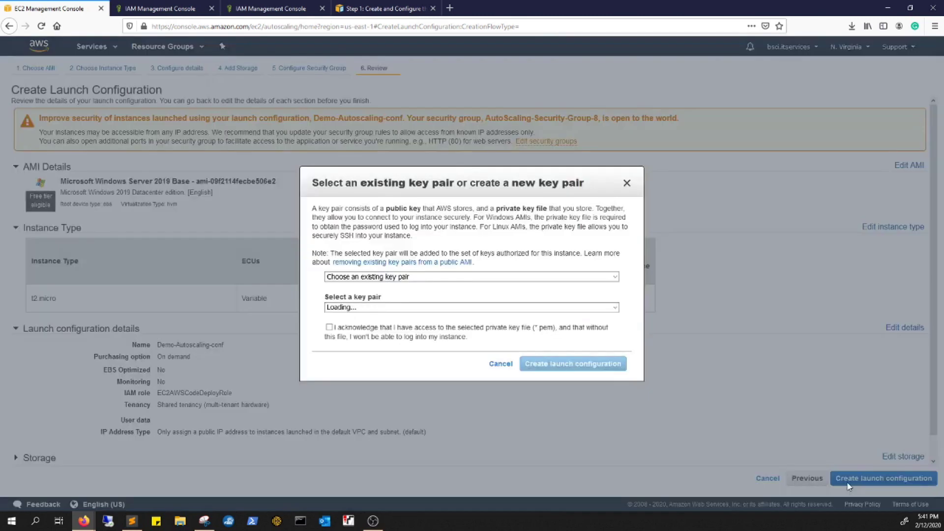
Choose to create a new key pair named Auto-scaling-key and request its private key download.
click(397, 309)
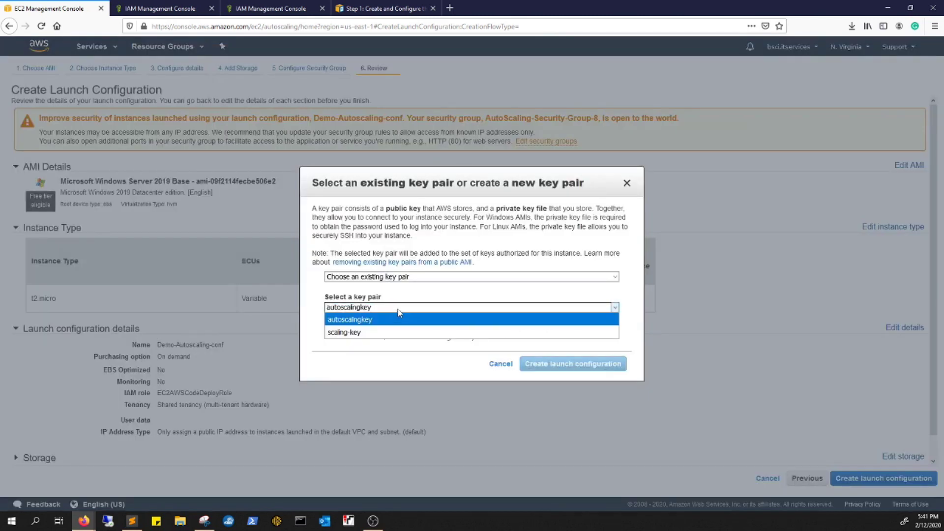
click(398, 318)
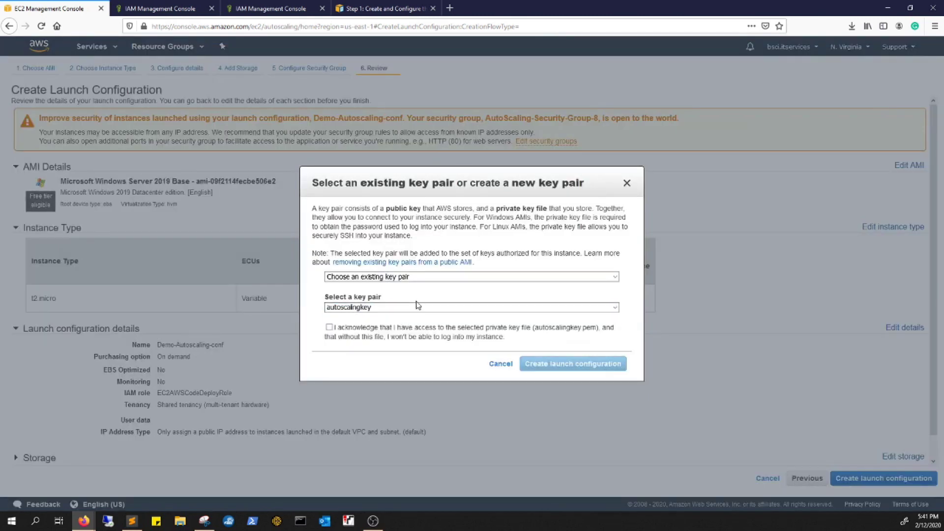
click(468, 276)
click(385, 303)
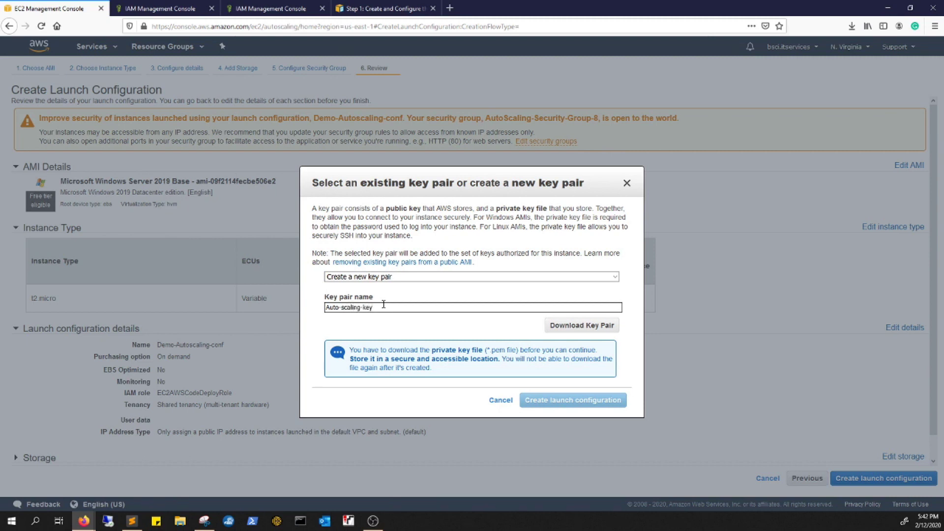
click(563, 327)
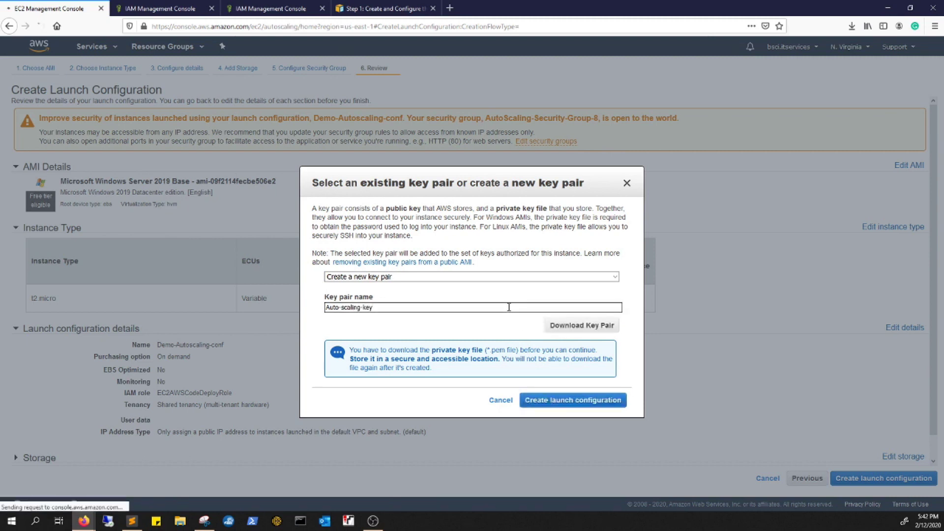
Save the private key over autoscalingkey.pem in the autosacling key folder and finish creating the launch configuration.
click(159, 228)
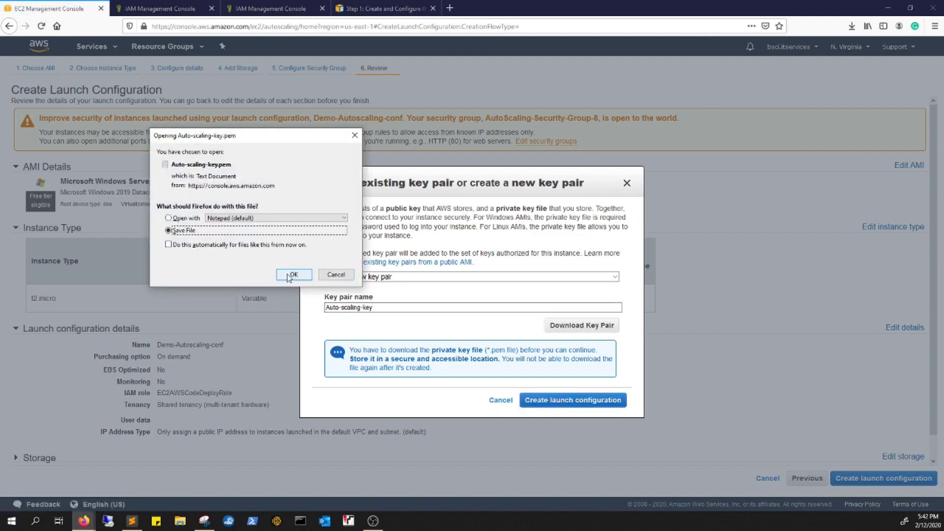
click(293, 275)
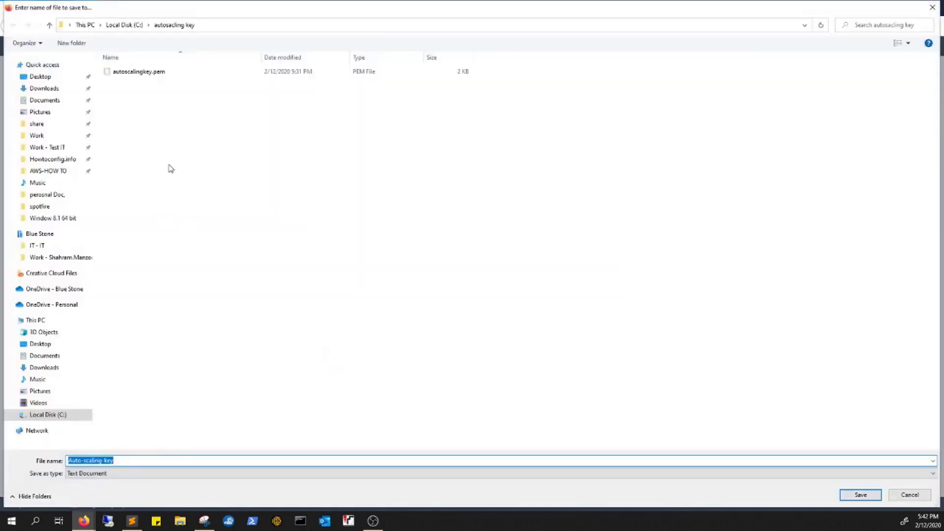
click(152, 75)
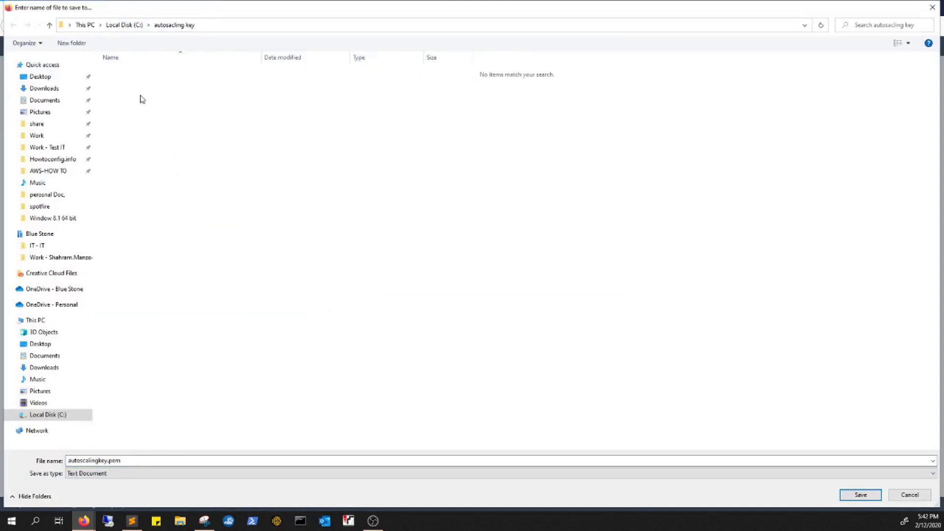
click(855, 497)
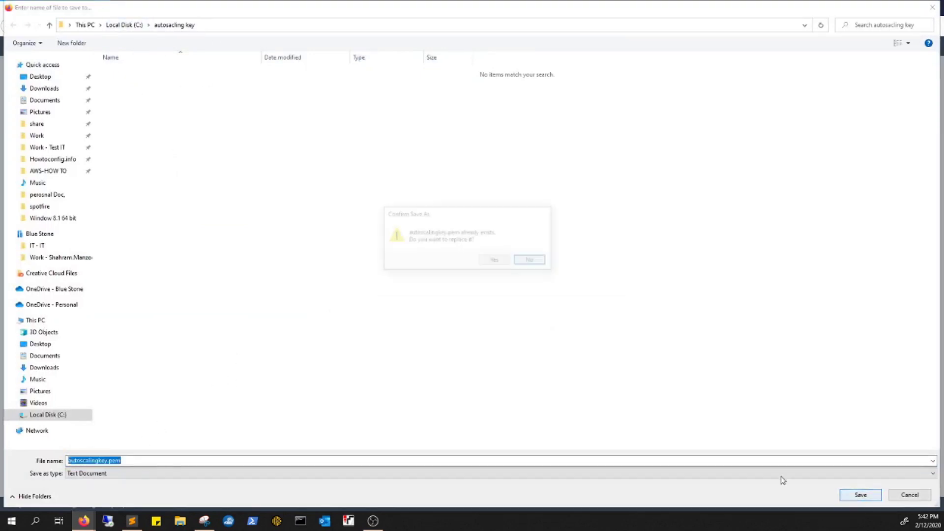
click(492, 261)
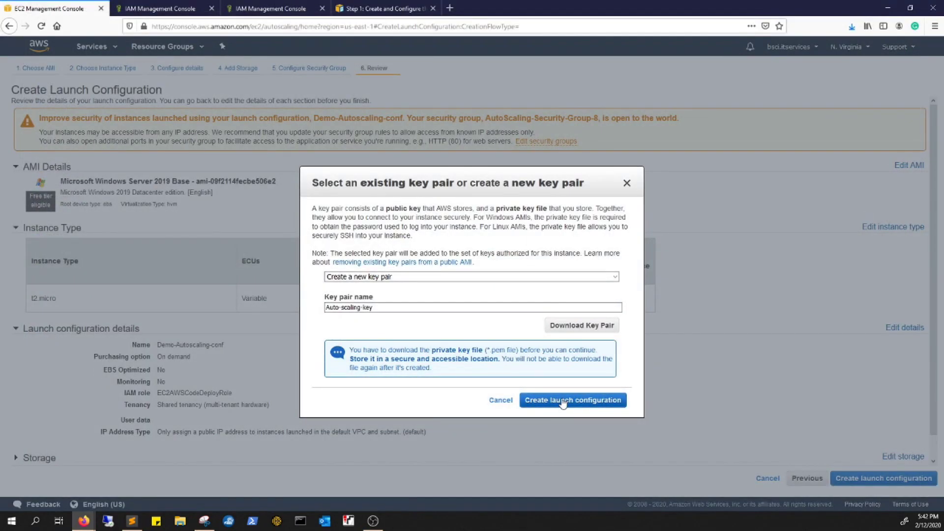
click(564, 402)
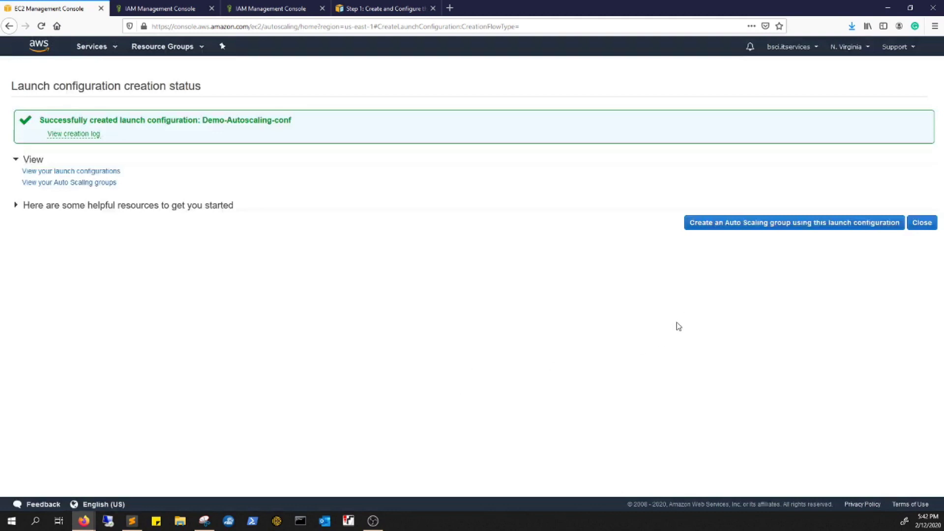
Start an Auto Scaling group from the new launch configuration, naming it Demo-Autoscaling-Group and assigning the default us-east-1d subnet.
click(769, 228)
click(213, 105)
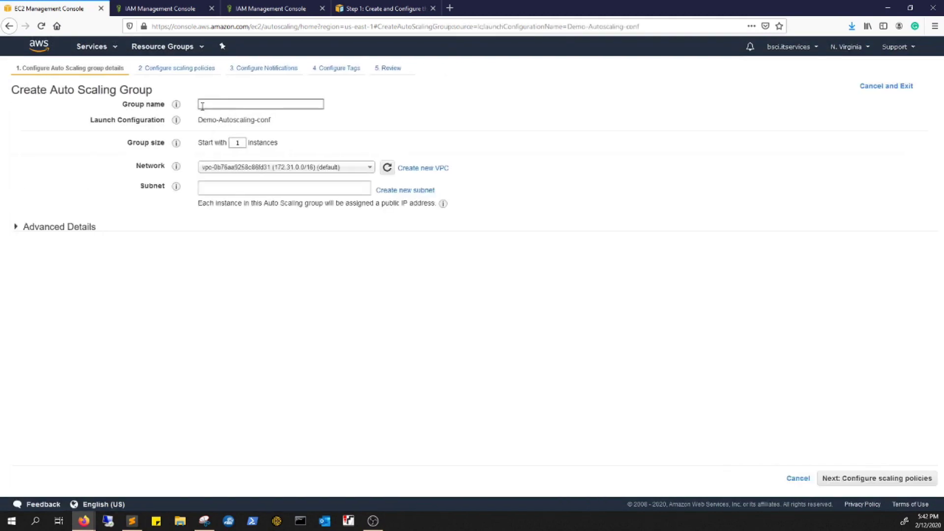
text(S)
key(BackSpace)
text(Demo-Autoscaling-Group)
click(236, 187)
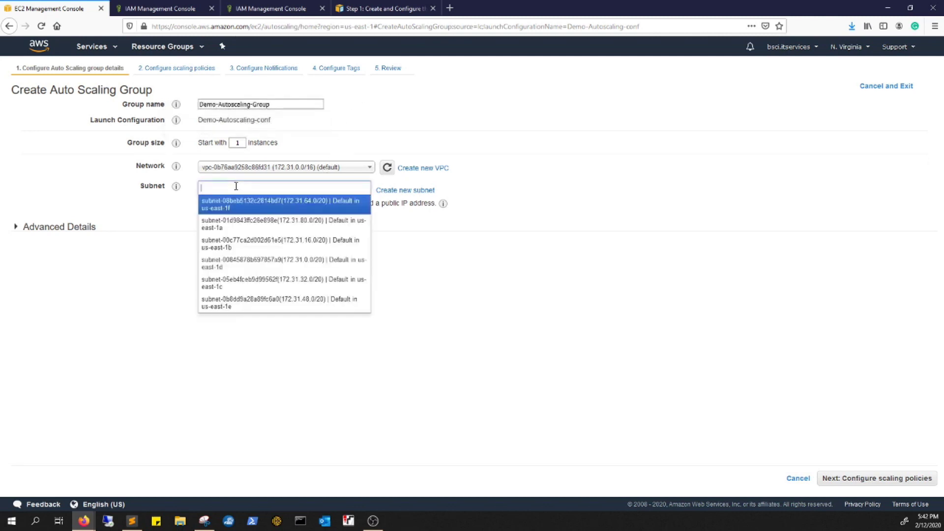
click(273, 266)
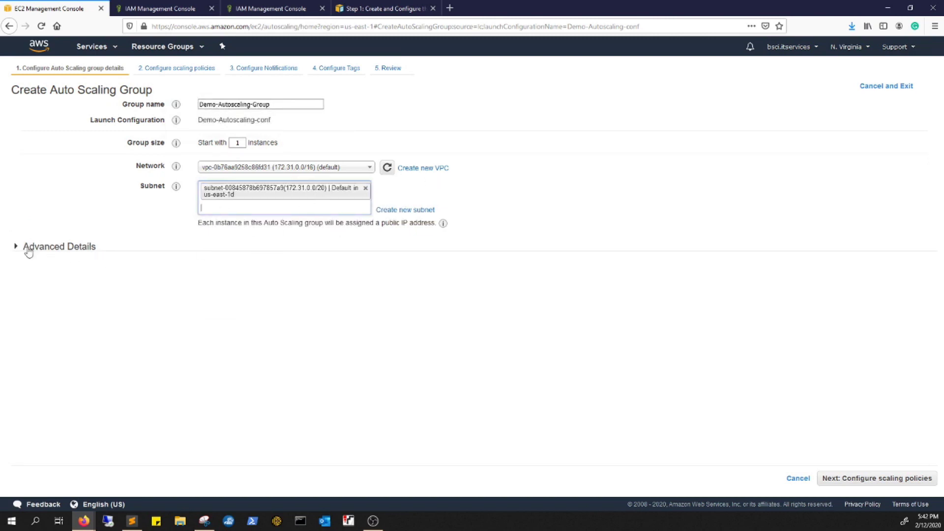
Keep the group at its initial size without notifications or tags, create the Auto Scaling group and close the creation status.
click(900, 478)
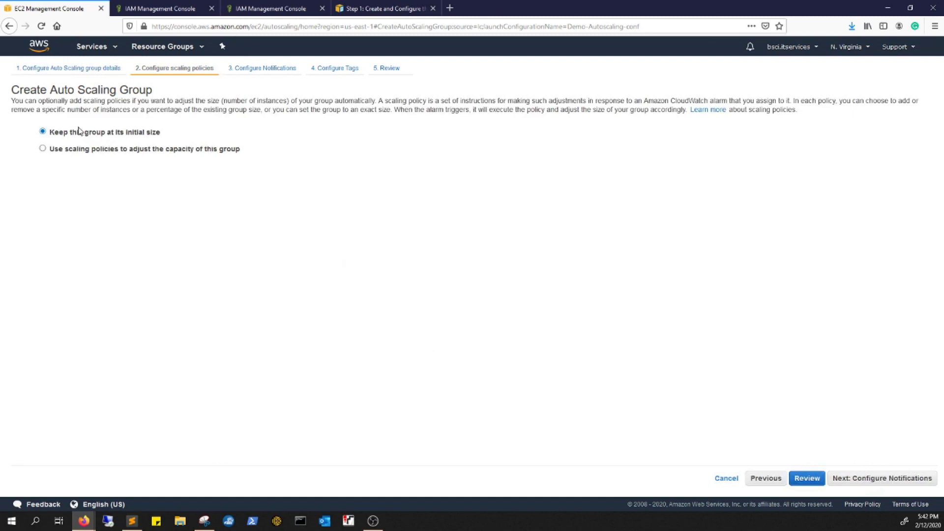
click(861, 476)
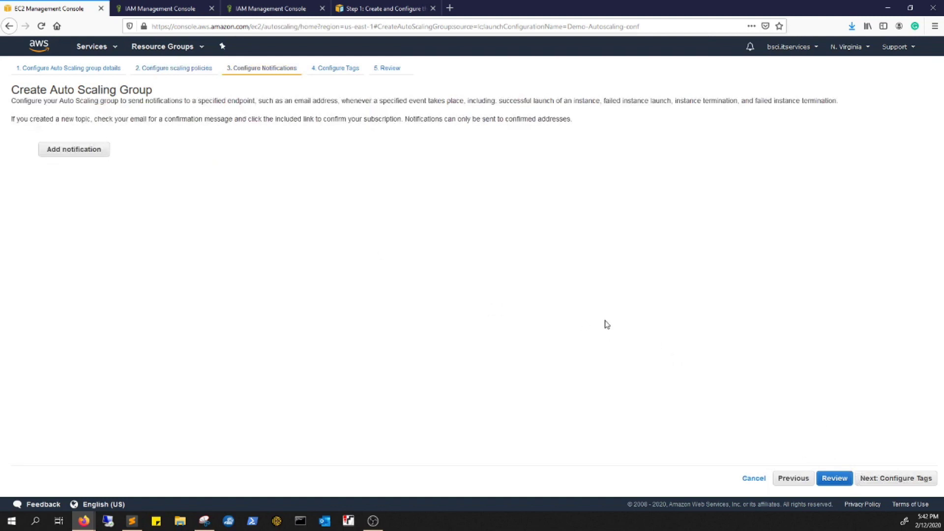
click(909, 479)
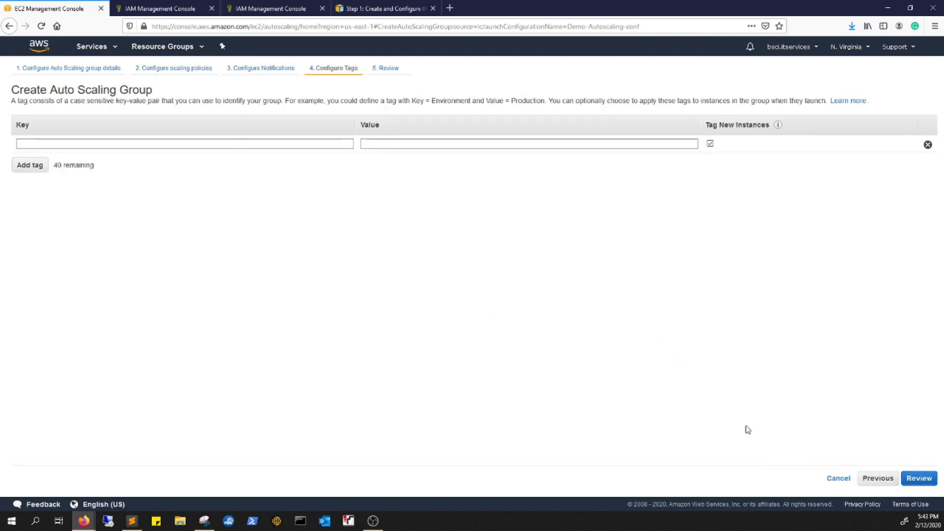
click(918, 480)
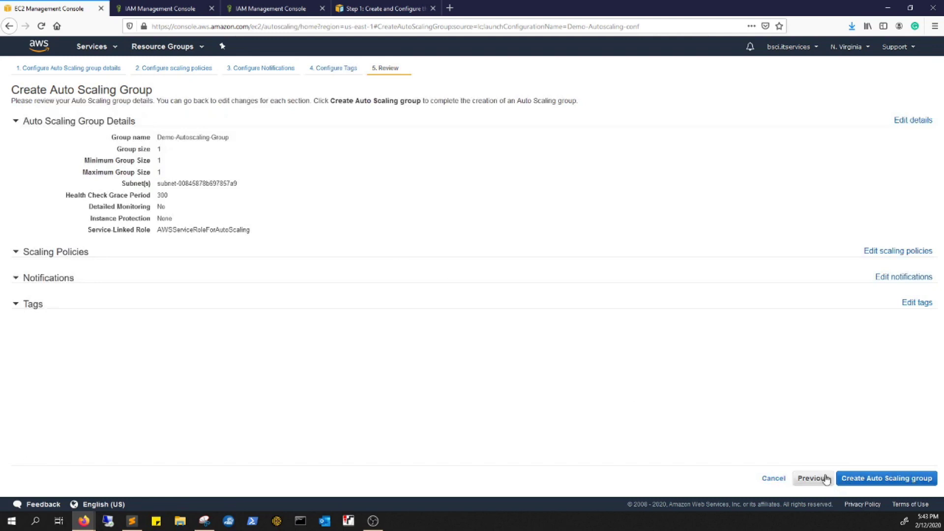
click(863, 480)
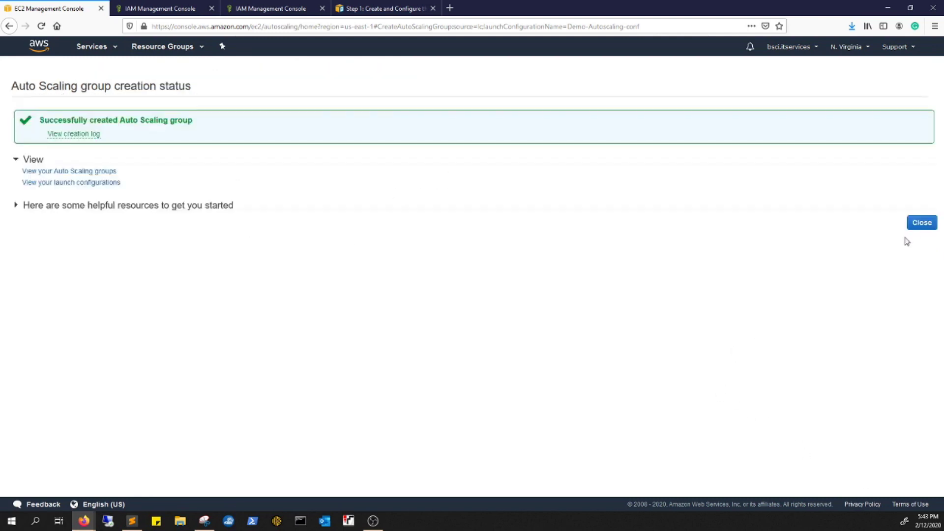
click(921, 223)
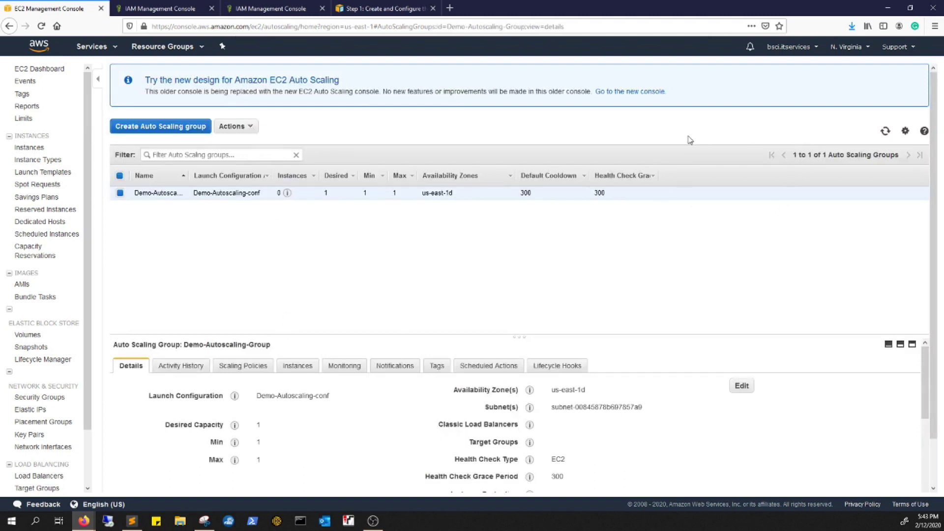
Refresh the Auto Scaling groups list and check the lifecycle state of the group's instance.
click(885, 134)
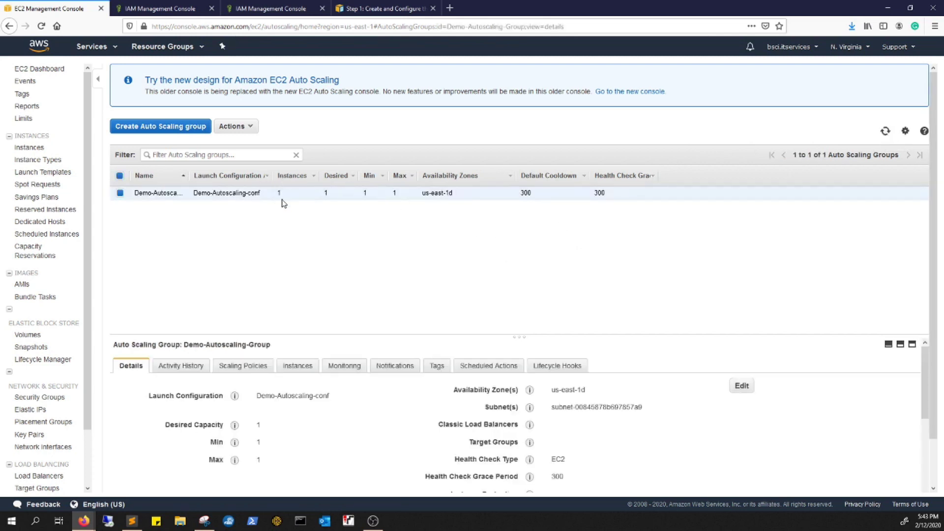
click(305, 367)
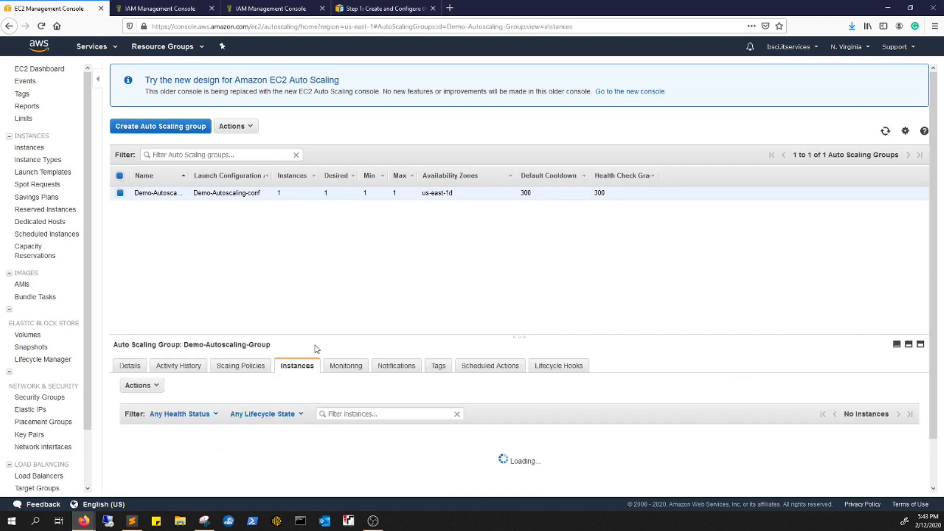
scroll(345, 366, down, 2)
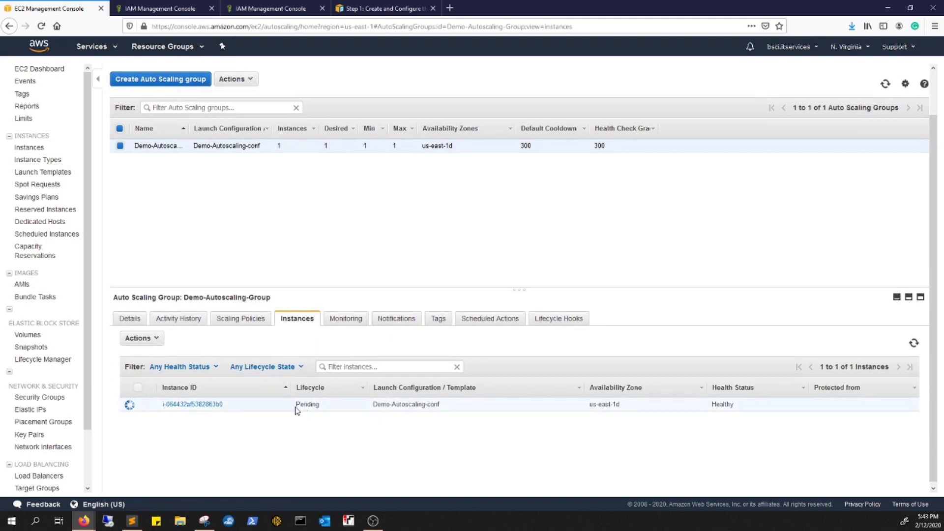
double_click(301, 404)
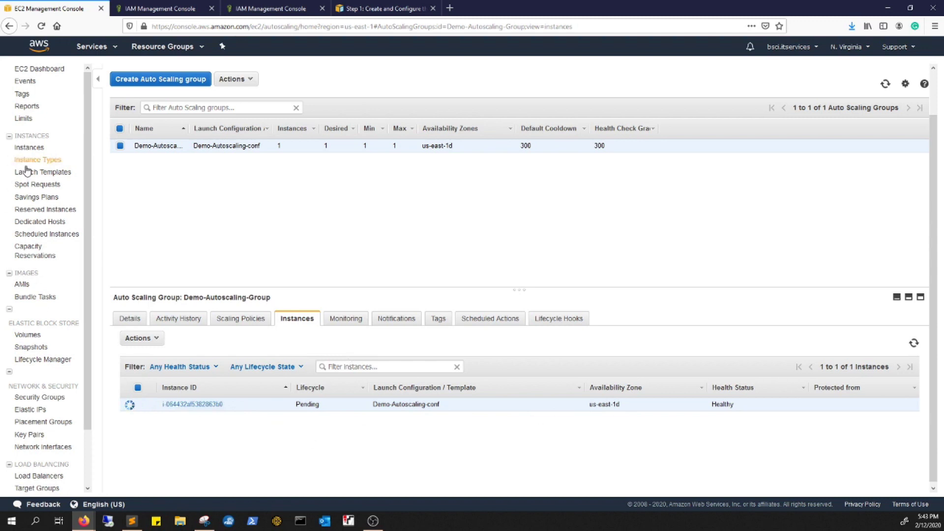
Open the EC2 instances list, refresh it to check the new instance's status checks and show the running instance's details.
click(34, 152)
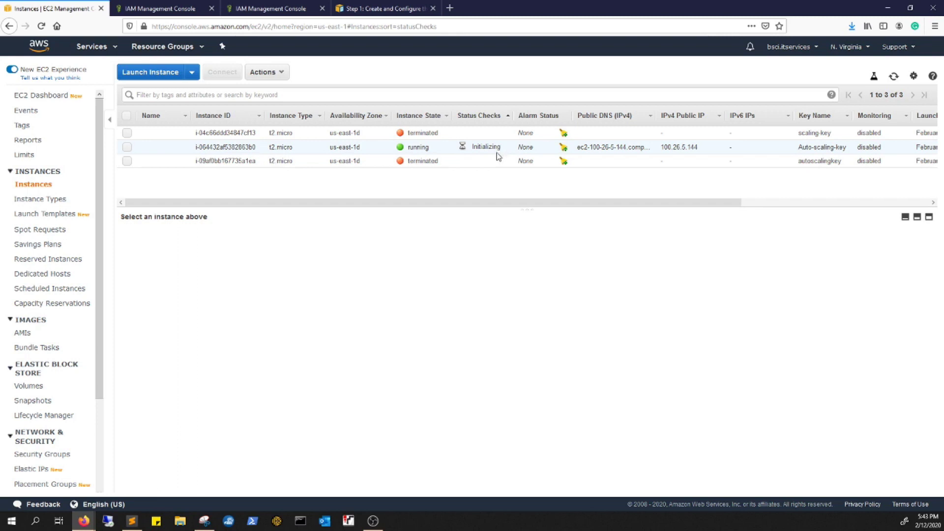
key(alt+s)
key(Escape)
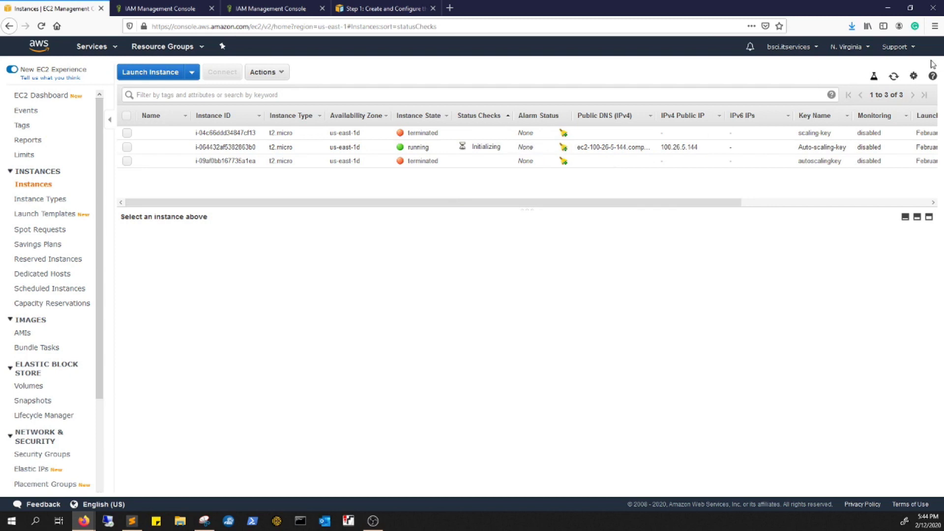
click(893, 77)
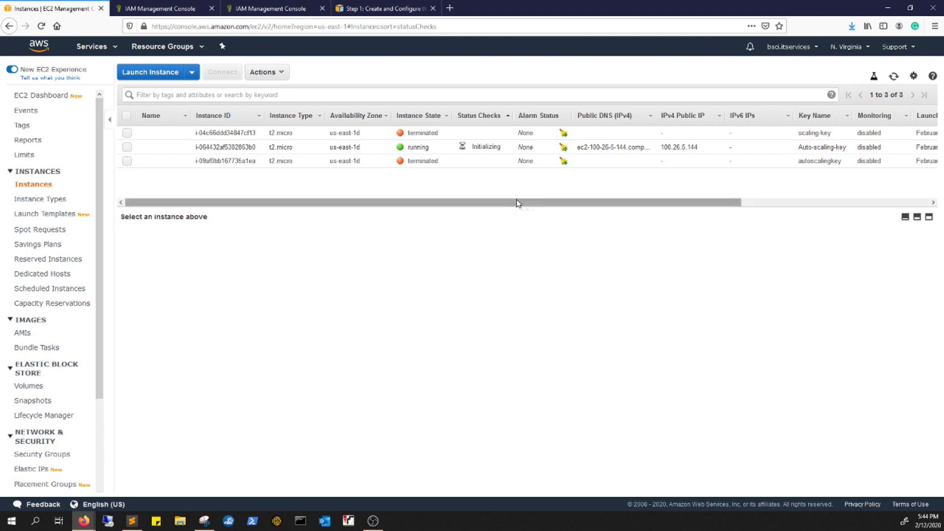
click(892, 78)
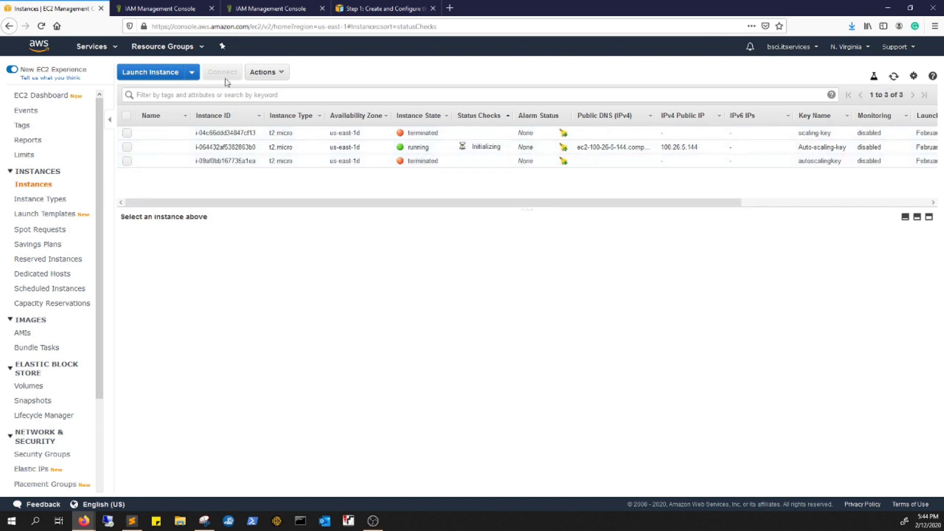
click(894, 76)
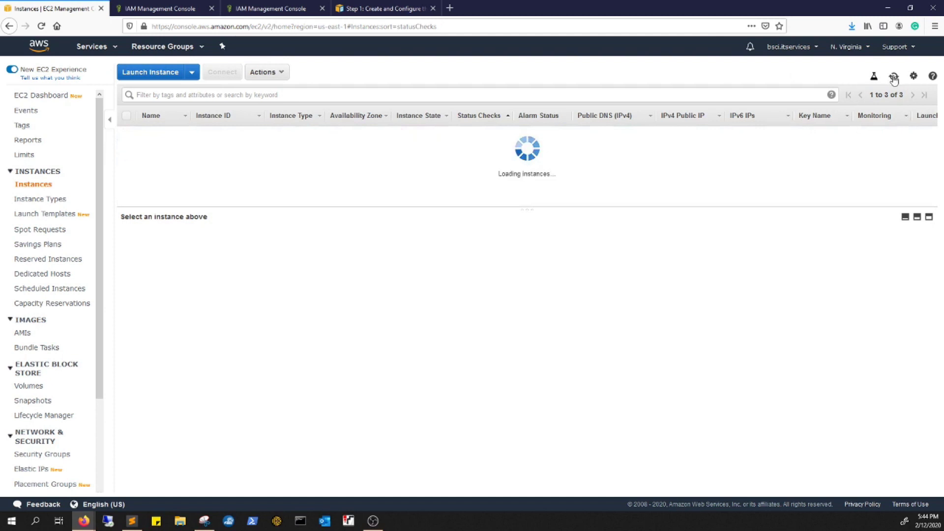
click(489, 149)
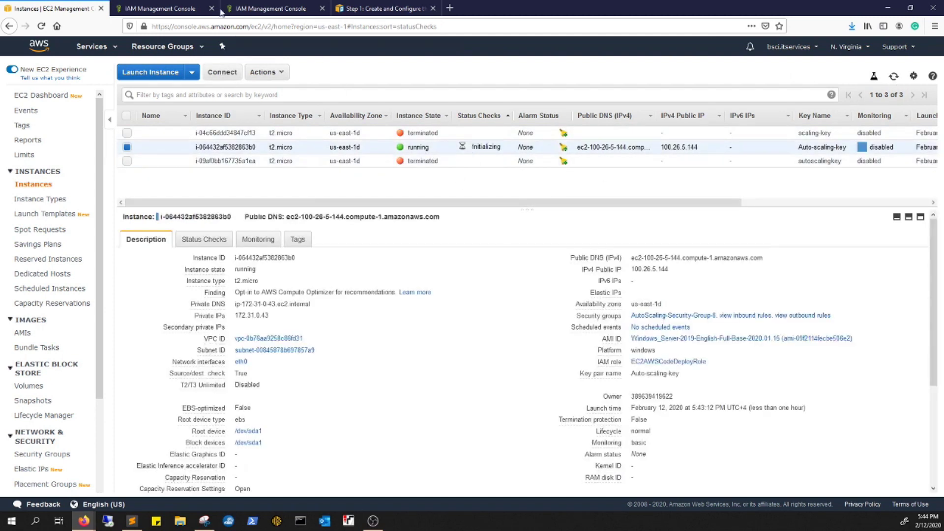
Switch to the CodeDeploy user guide and find the console procedure's agent installation script for Windows Server EC2 instances.
click(362, 7)
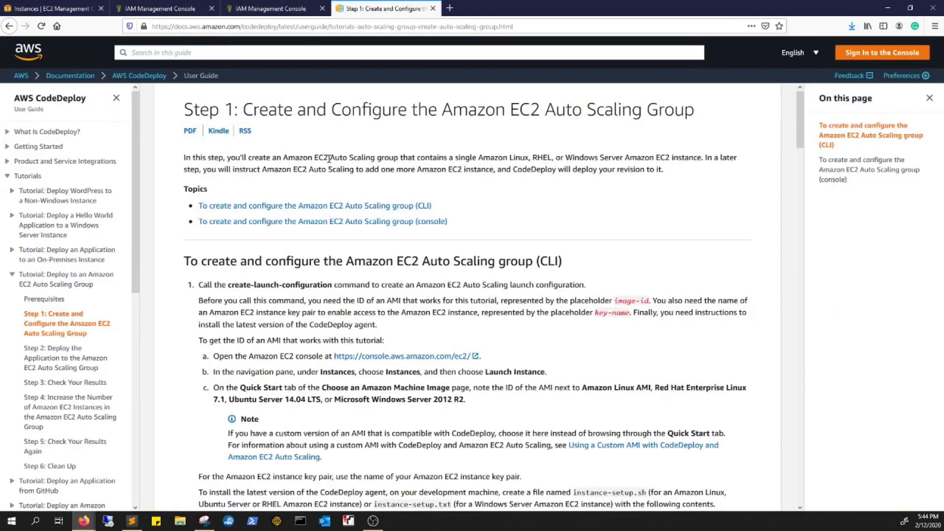
scroll(326, 225, down, 15)
scroll(326, 225, down, 15)
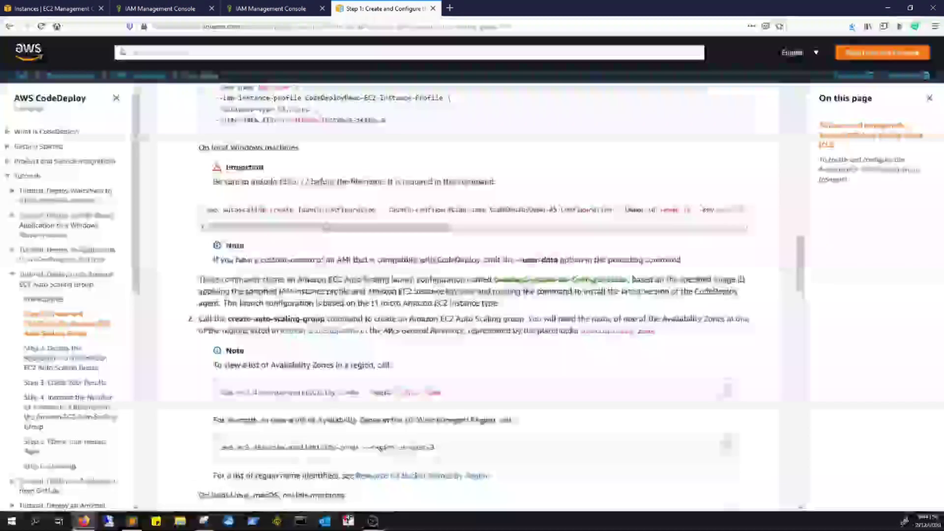
scroll(327, 225, down, 10)
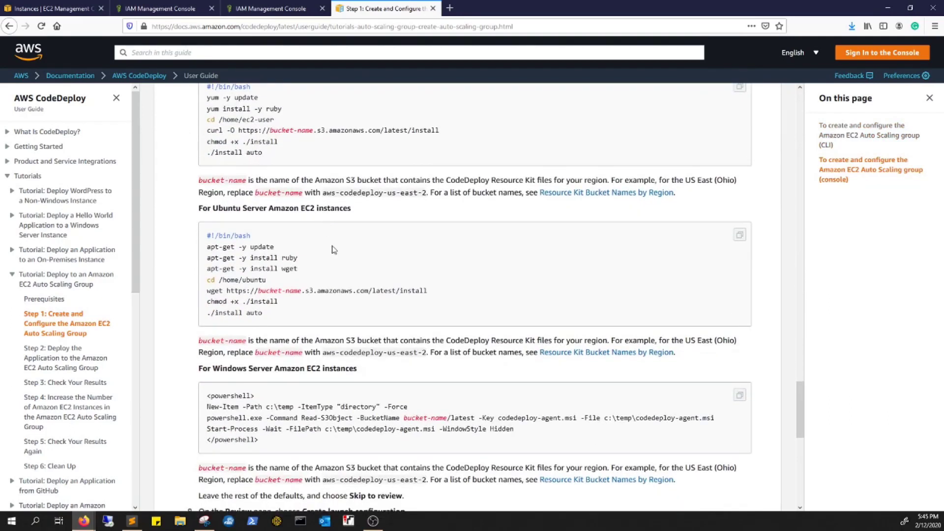
Examine the Windows Server agent script in the guide, especially the c:\temp folder line and the Read-S3Object line that fetches codedeploy-agent.msi.
scroll(347, 350, down, 2)
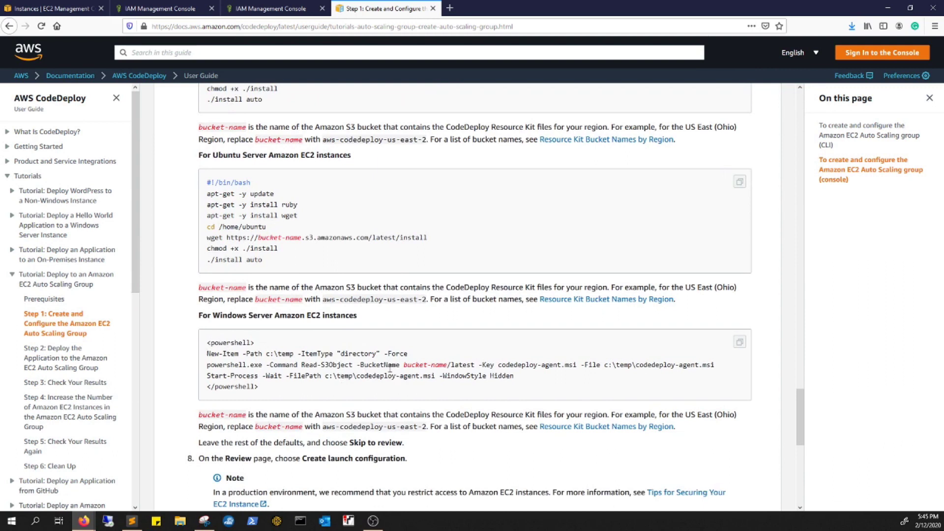
scroll(315, 374, down, 4)
scroll(315, 364, up, 4)
scroll(237, 354, down, 2)
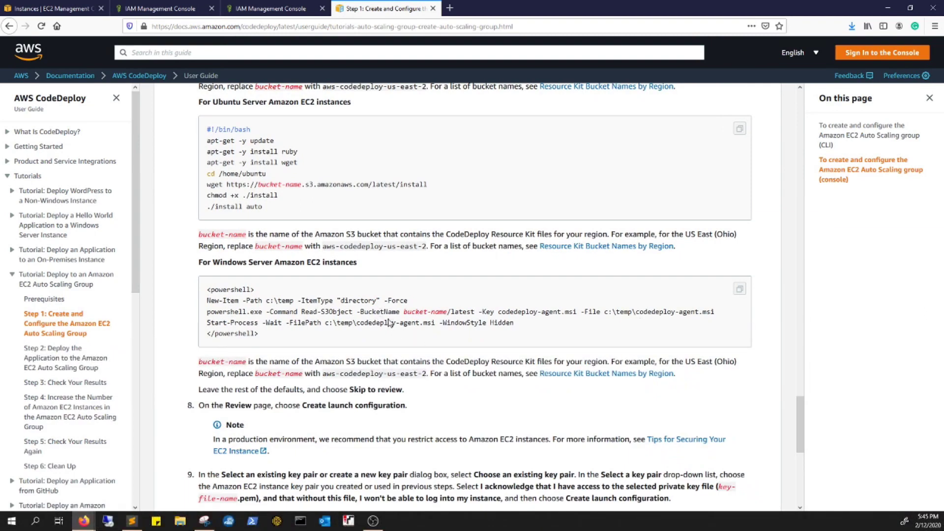
drag(211, 310, 515, 323)
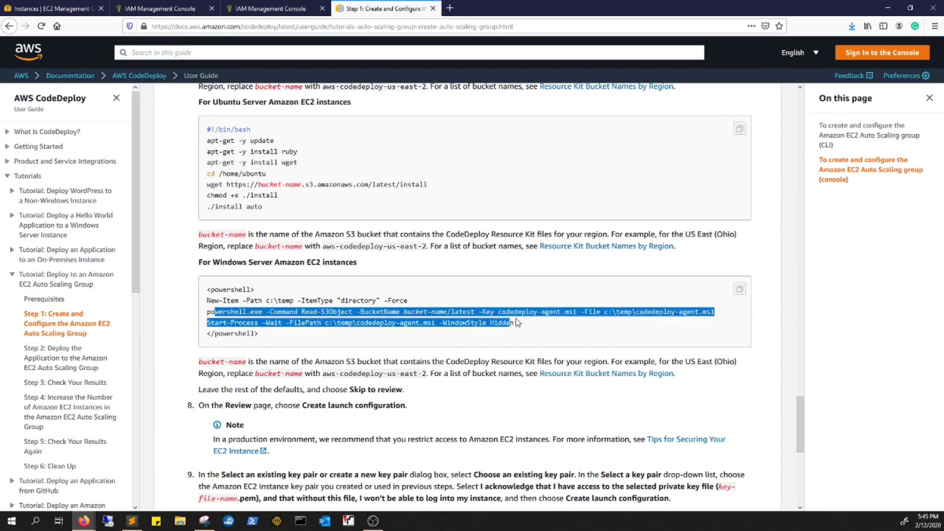
drag(206, 301, 419, 308)
drag(204, 313, 627, 313)
click(703, 309)
triple_click(703, 311)
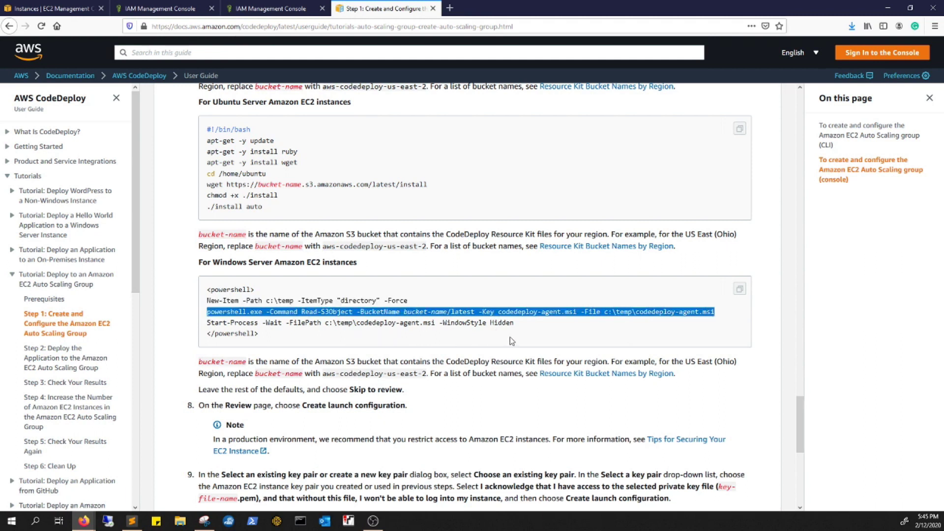
Return to the EC2 instances list and refresh it until the running instance's status checks finish.
key(ctrl+1)
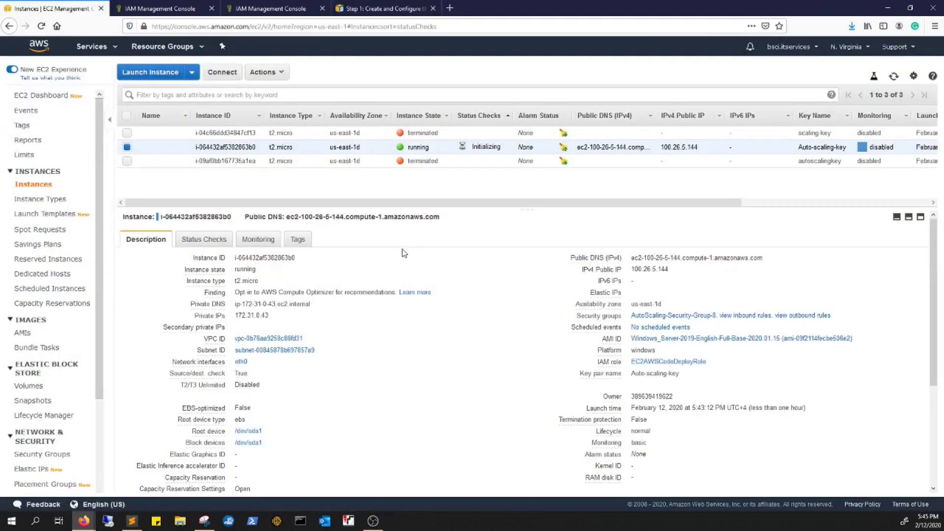
click(893, 77)
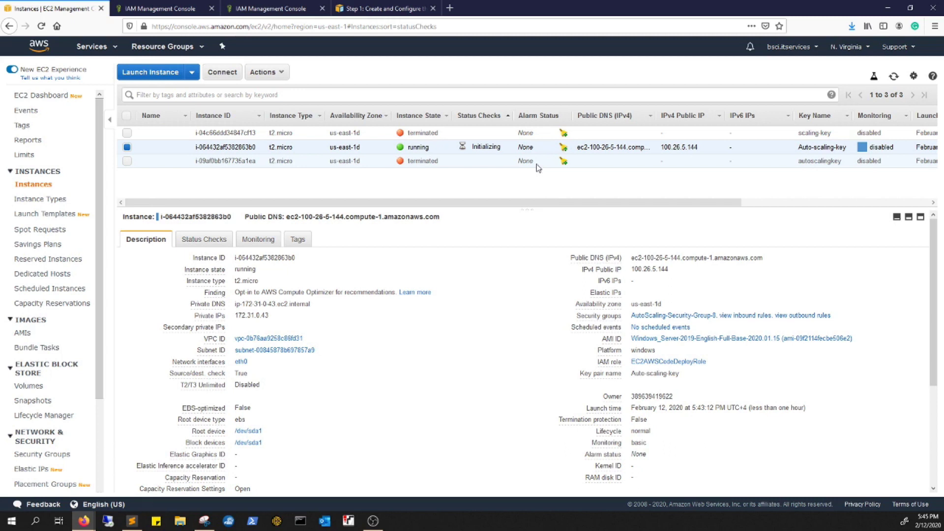
key(alt+s)
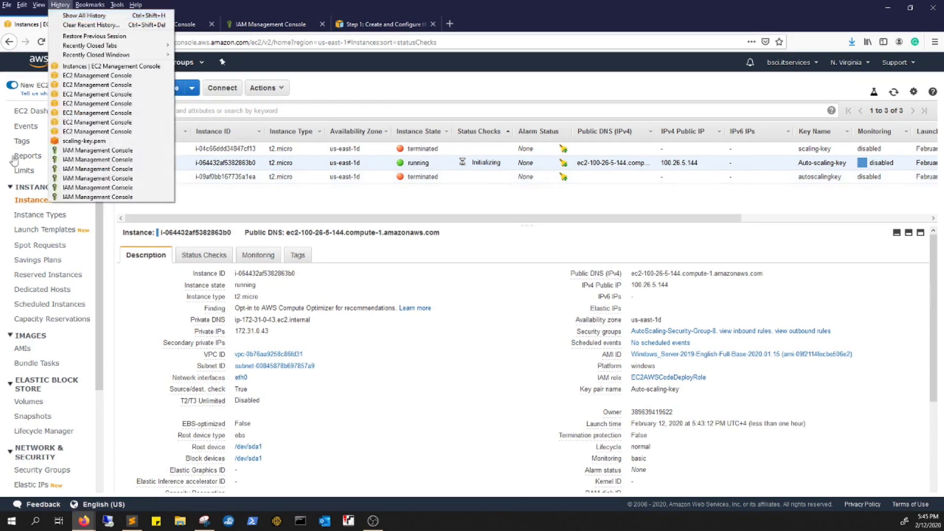
key(Escape)
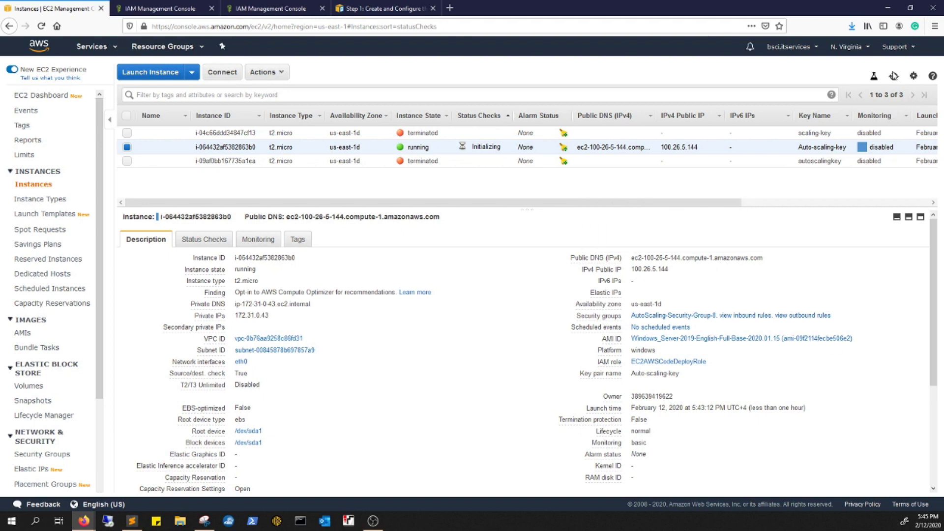
click(893, 77)
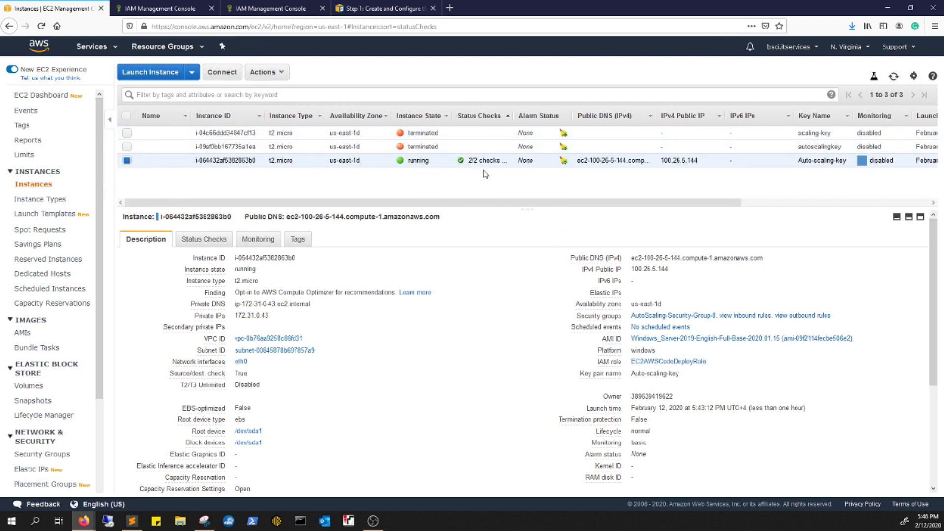
Decrypt the running instance's Administrator password with the autoscalingkey.pem key file and copy it.
click(220, 73)
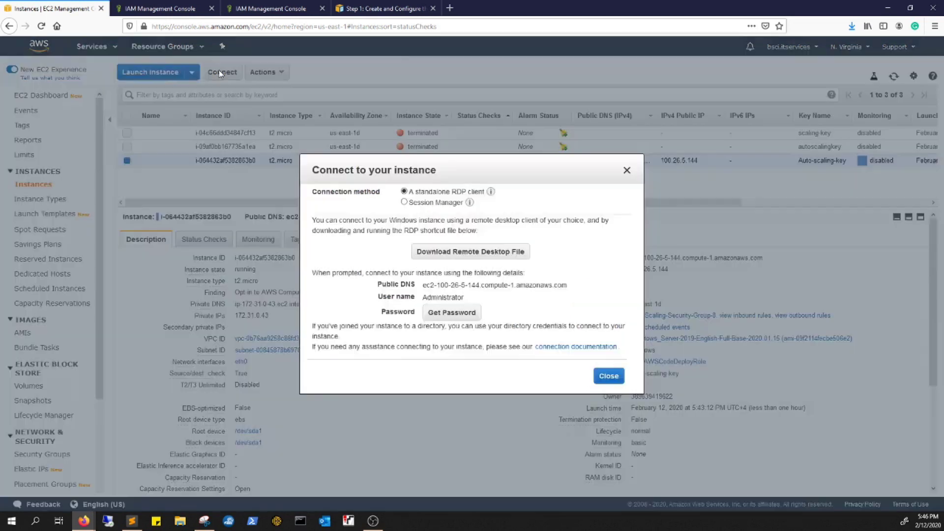
click(455, 310)
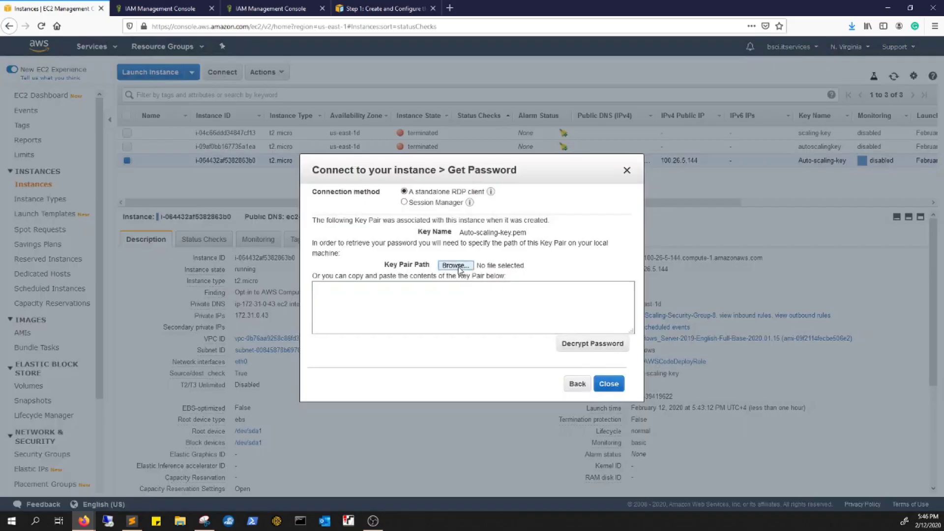
click(460, 266)
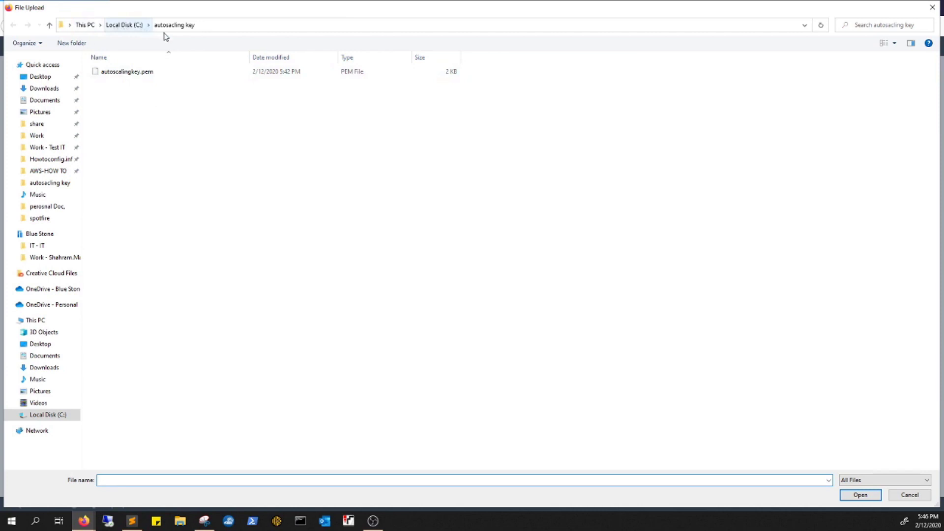
click(120, 73)
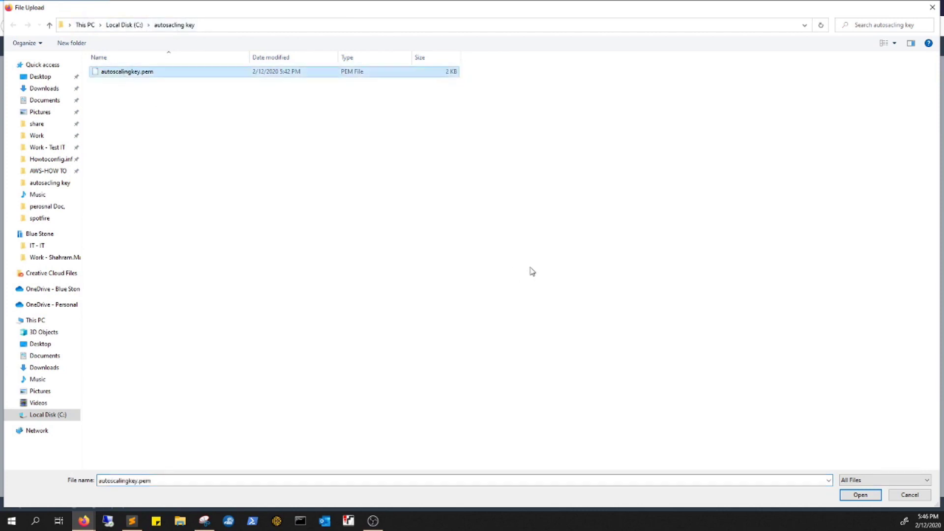
click(859, 495)
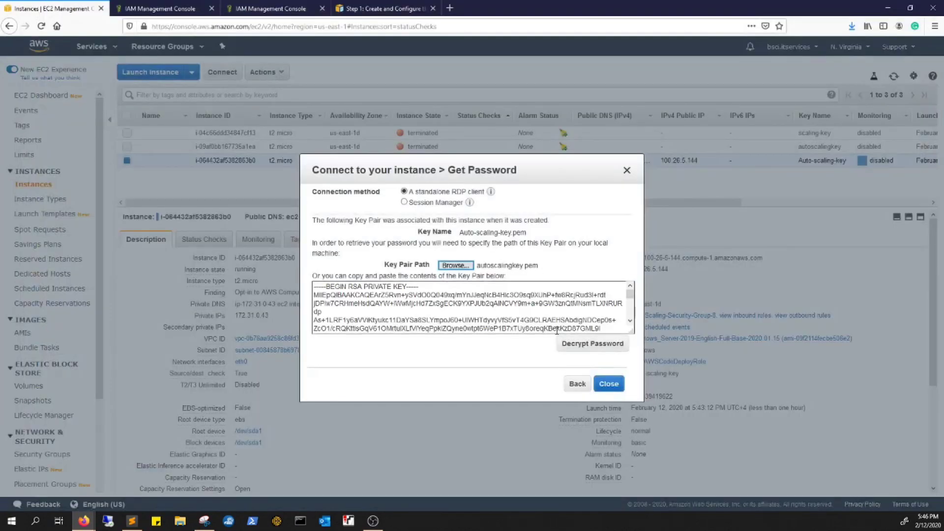
click(593, 344)
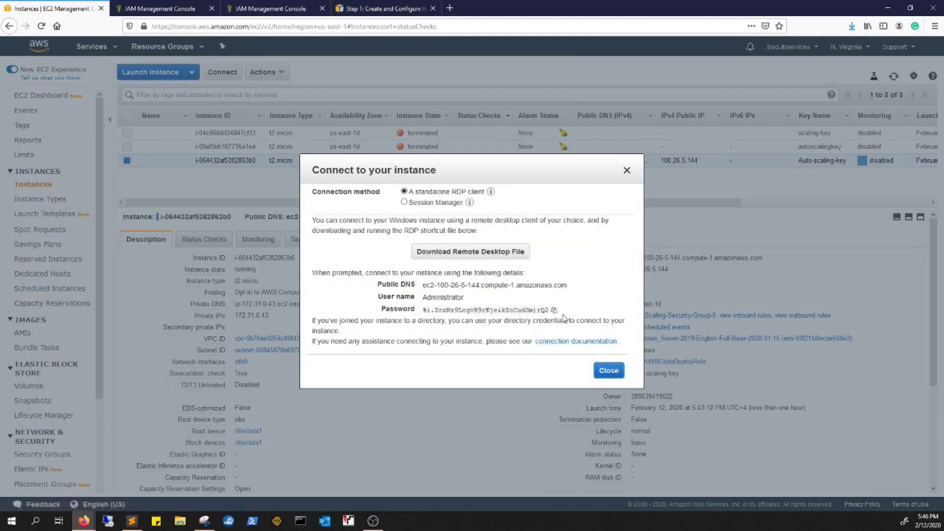
click(554, 311)
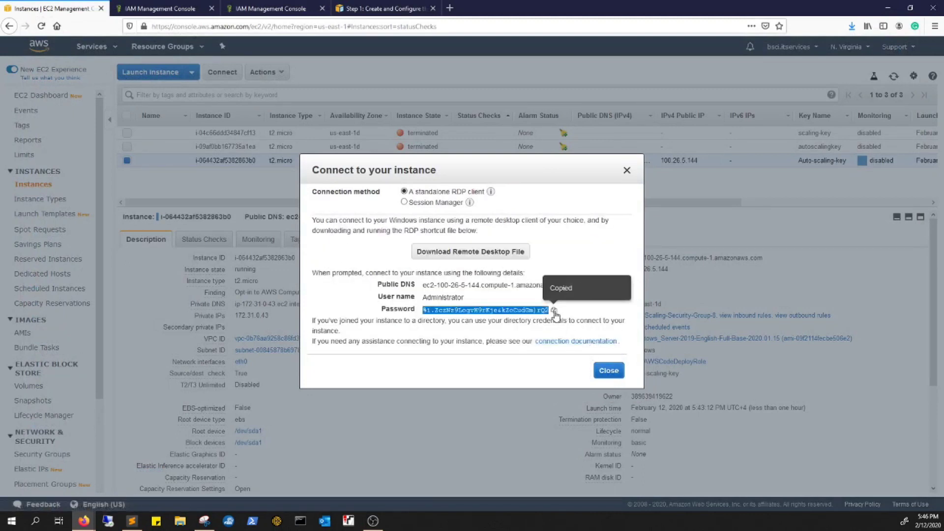
Open the instance's Remote Desktop file and connect, entering the Administrator password and accepting the unverified publisher and certificate.
click(489, 252)
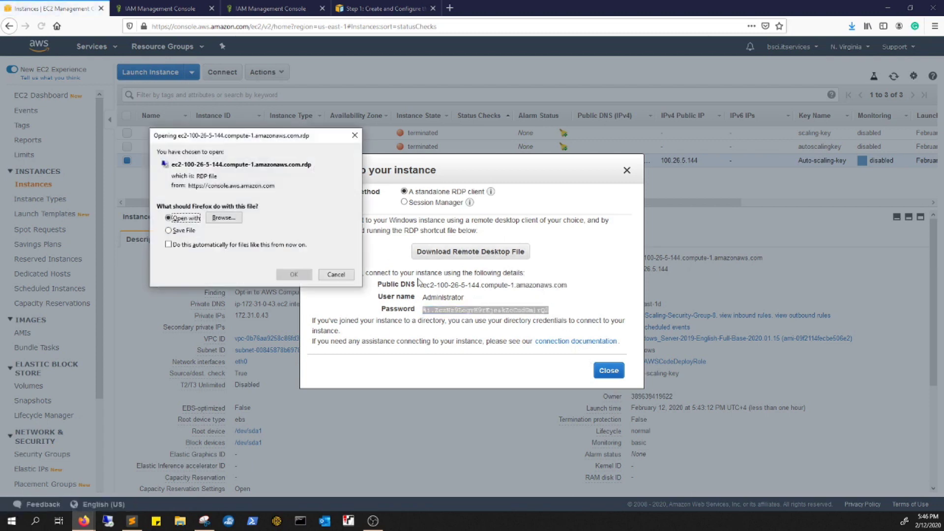
click(291, 274)
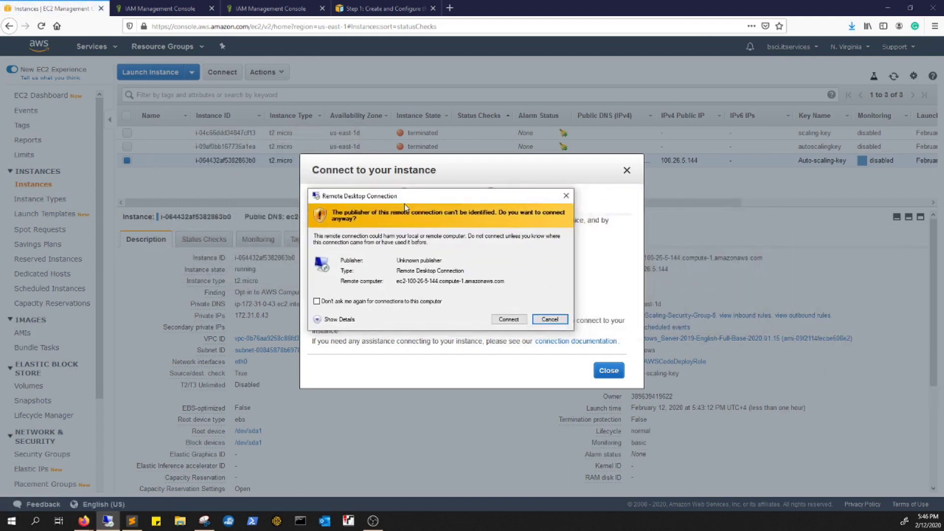
click(517, 320)
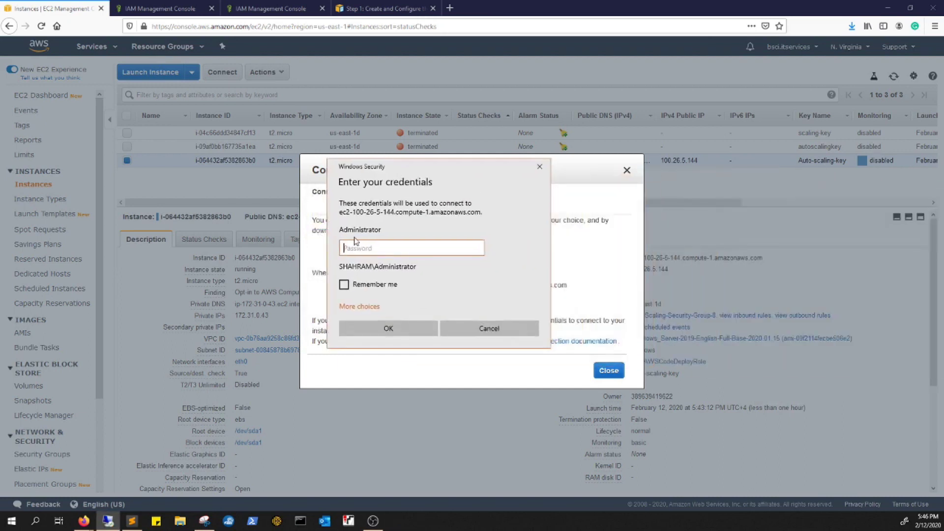
key(ctrl+v)
click(389, 329)
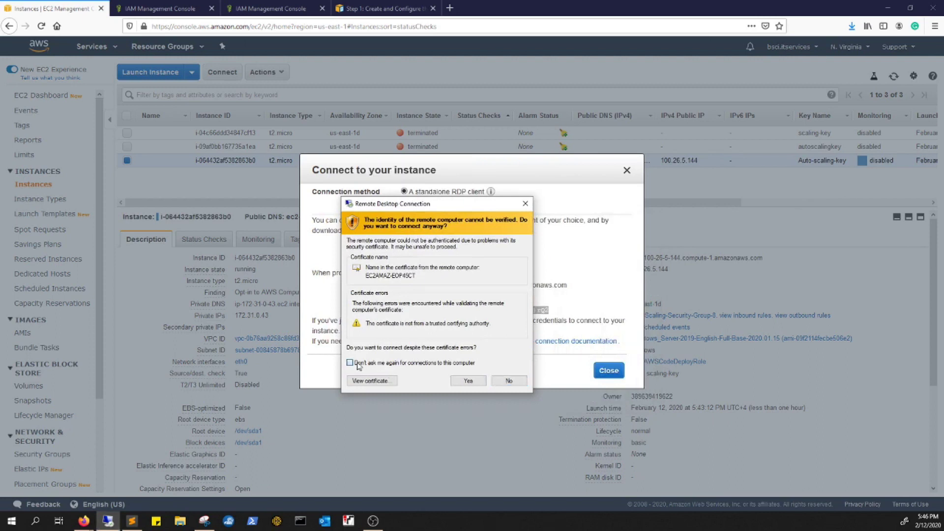
click(461, 378)
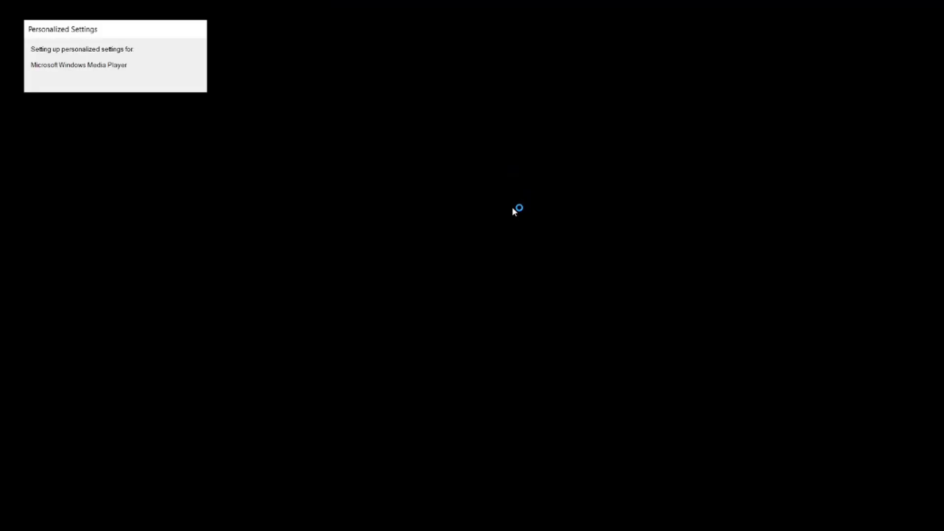
Take the remote session out of full screen and arrange it side by side with the browser.
mouse_move(467, 2)
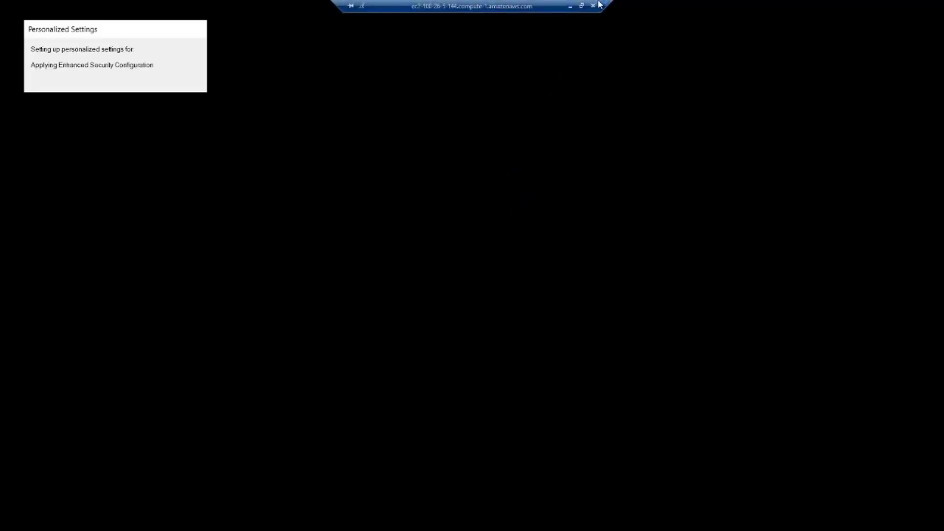
click(586, 6)
drag(826, 147, 3, 222)
drag(541, 6, 1, 41)
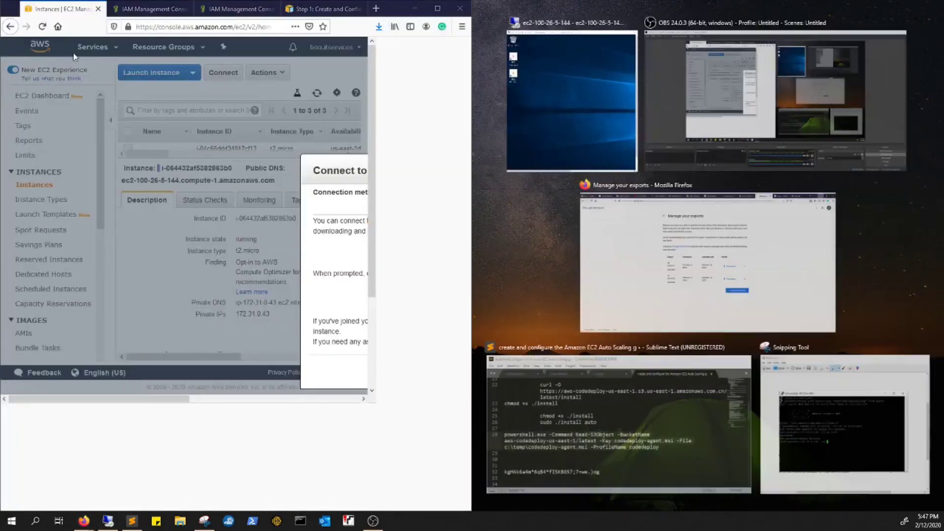
click(592, 93)
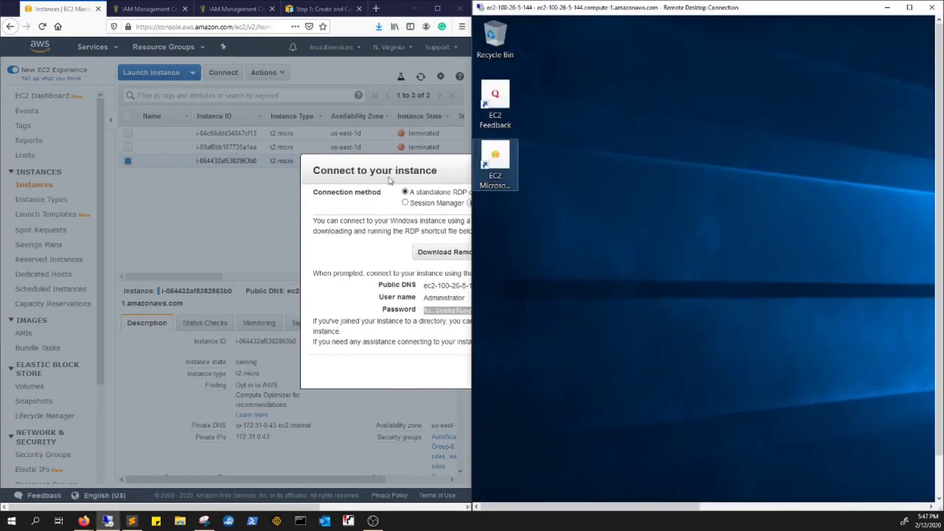
Close the instance connection dialog and widen the remote desktop window to about three quarters of the screen.
click(283, 215)
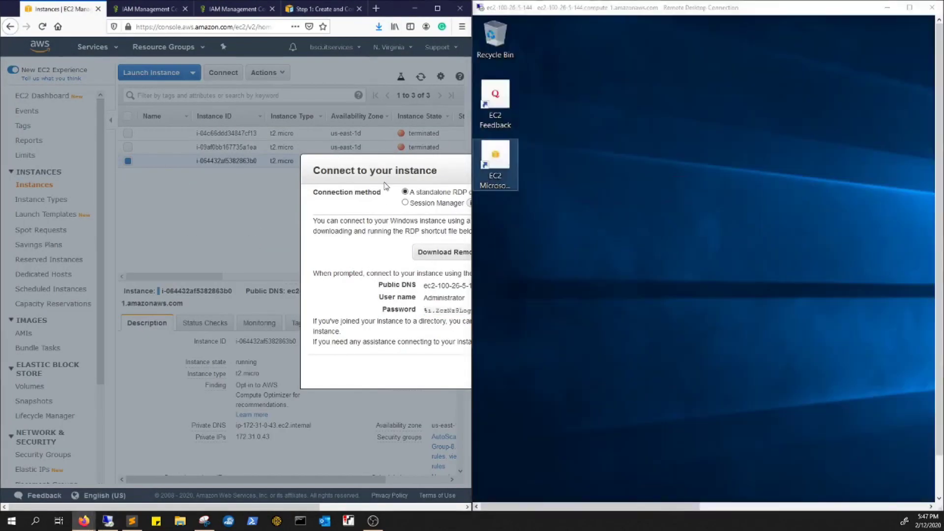
click(435, 166)
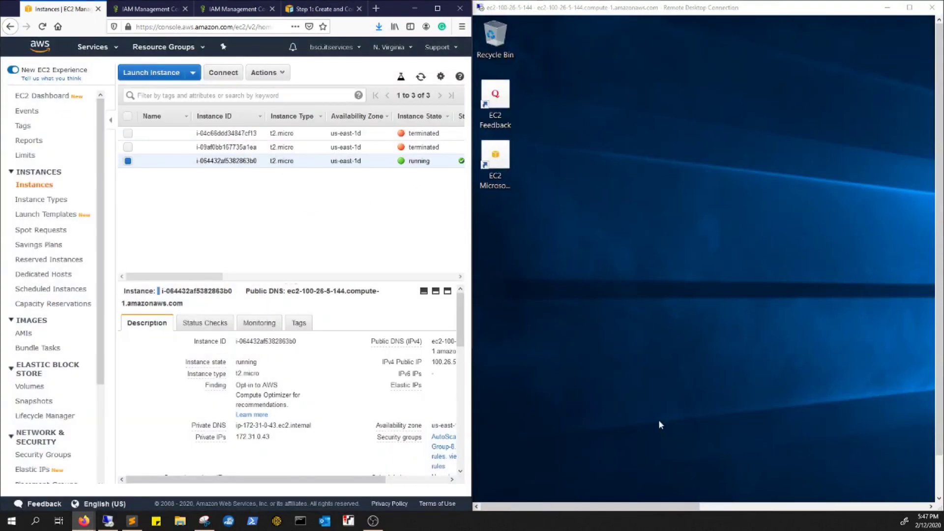
drag(474, 229, 239, 241)
click(118, 9)
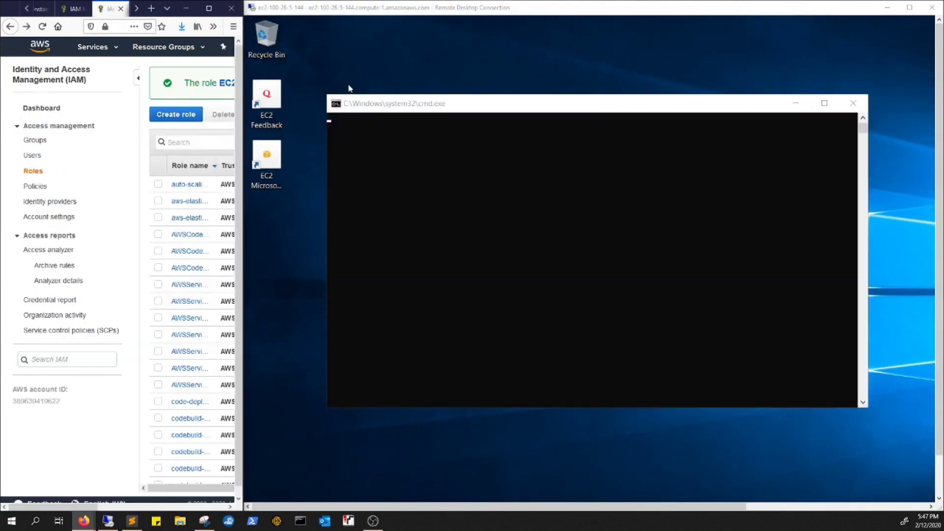
Close the instance's command window, then allow network discovery for Network 2 in the full-screen remote session.
click(855, 108)
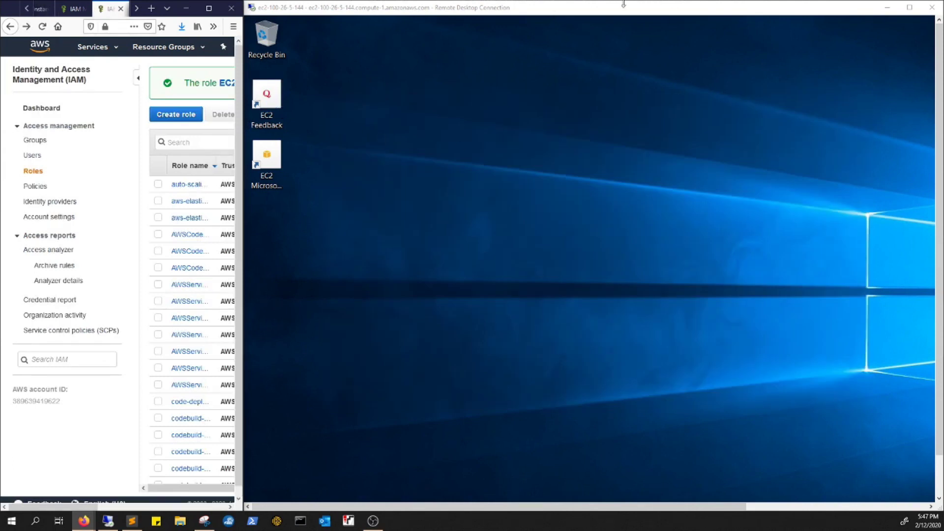
double_click(667, 11)
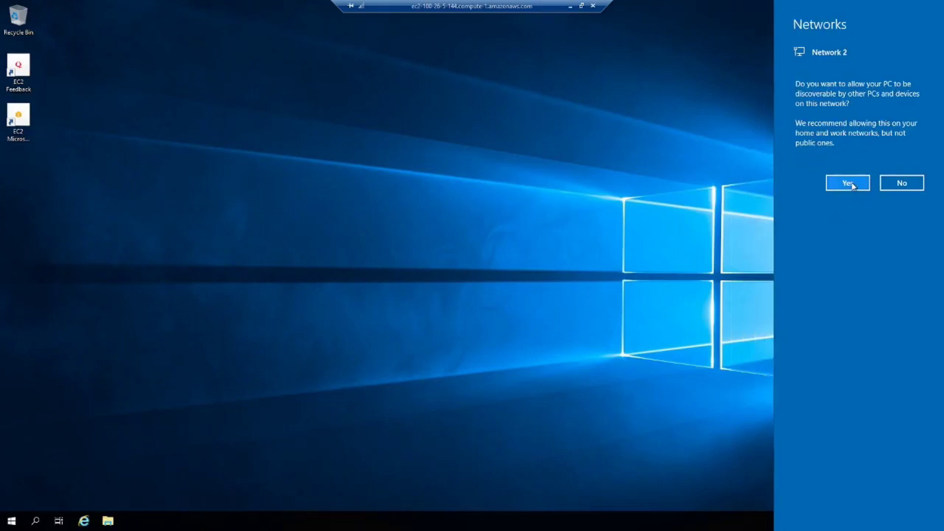
click(852, 183)
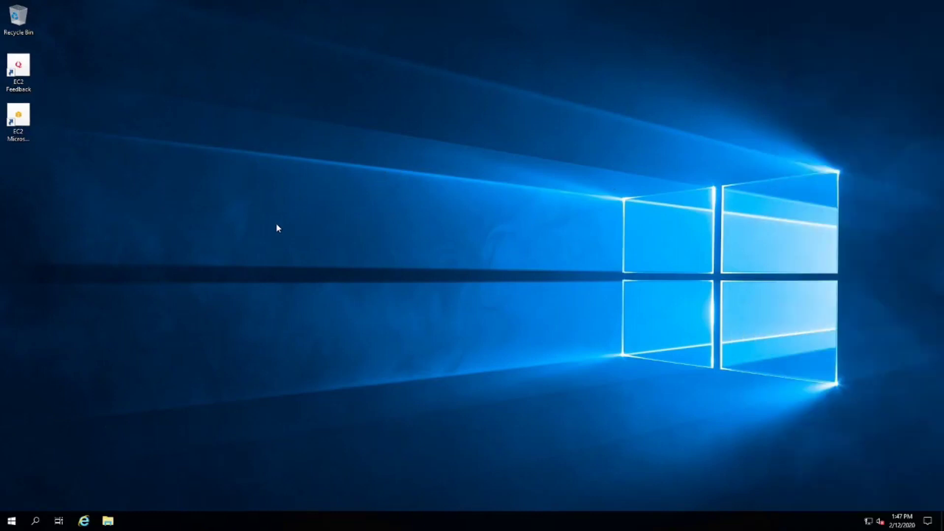
Find and launch Windows PowerShell on the instance, then minimise the remote session to return to the local desktop.
click(15, 521)
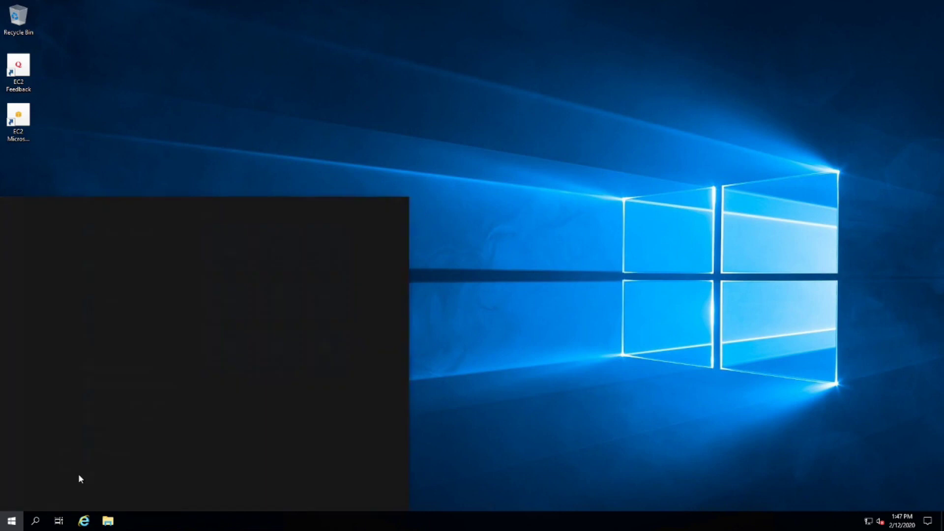
text(p)
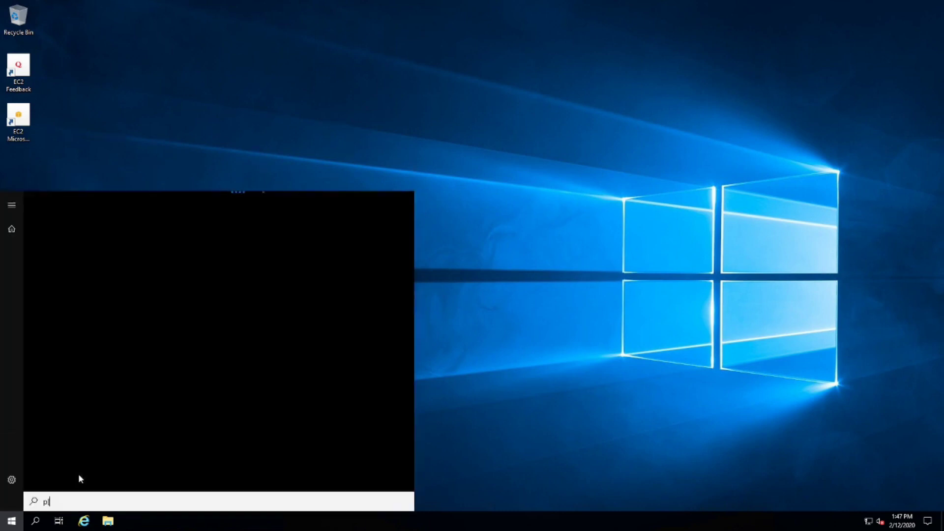
text(ower)
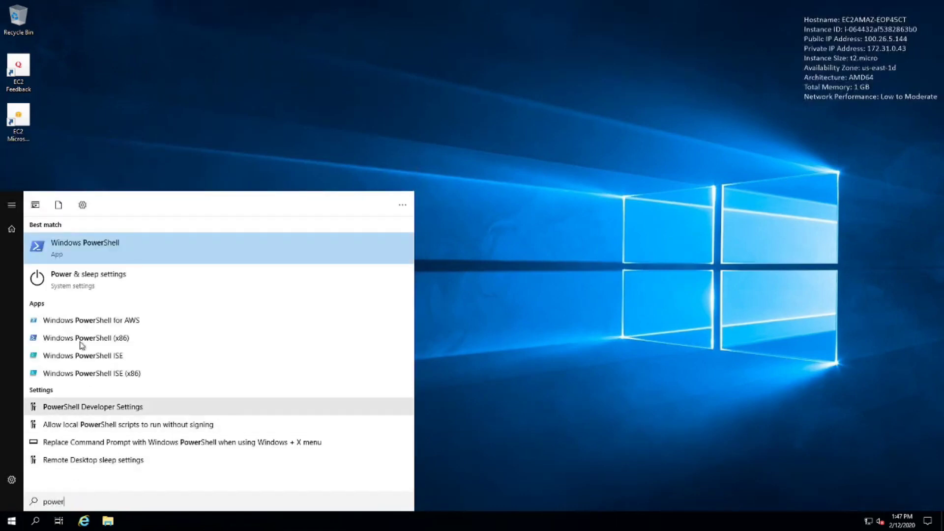
click(70, 247)
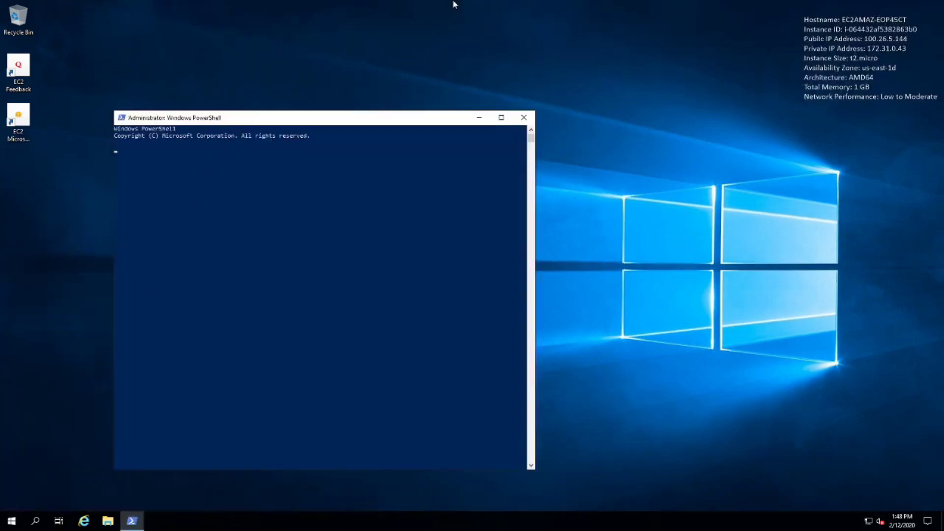
mouse_move(444, 3)
click(571, 7)
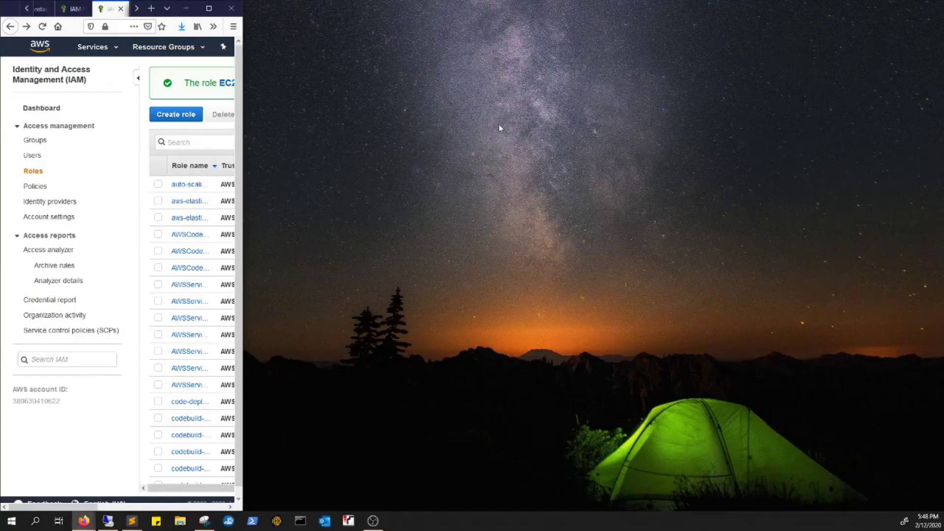
Maximise the browser and copy the New-Item command for Windows Server instances from the CodeDeploy user guide.
click(219, 7)
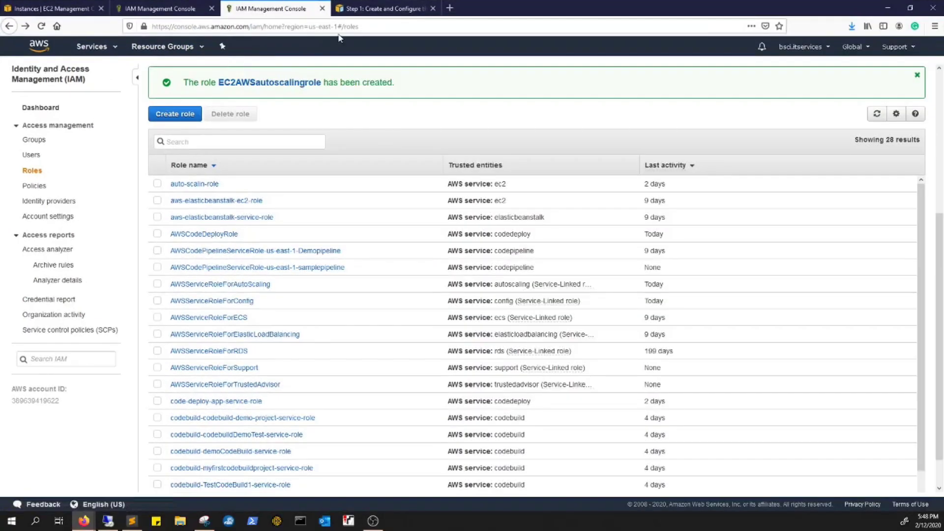
click(381, 8)
click(271, 301)
drag(207, 300, 414, 308)
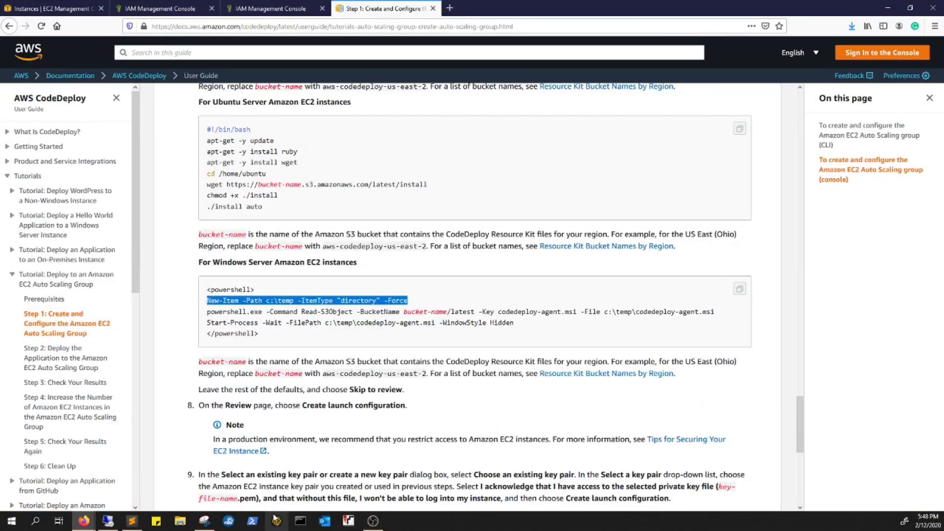
Switch to the remote session and run New-Item -Path c:\temp -ItemType "directory" -Force in PowerShell, clearing any duplicate paste first.
click(229, 519)
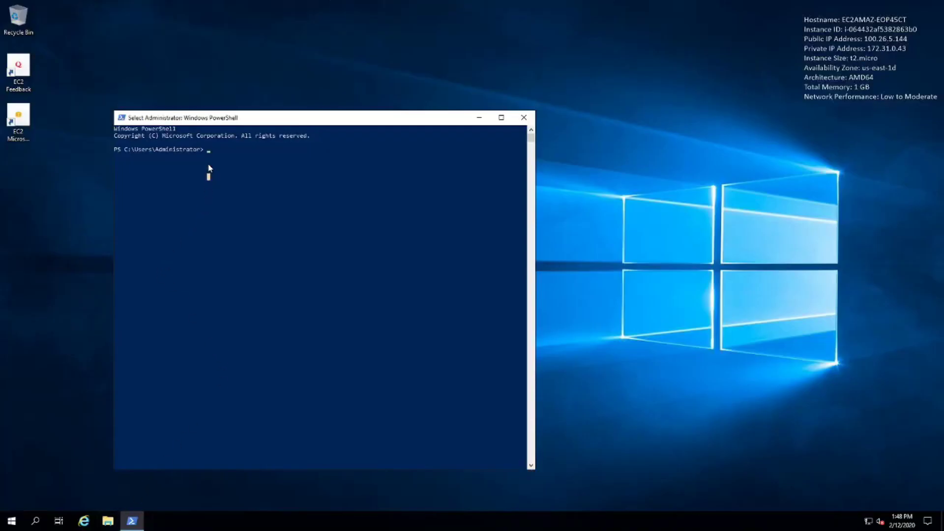
right_click(209, 149)
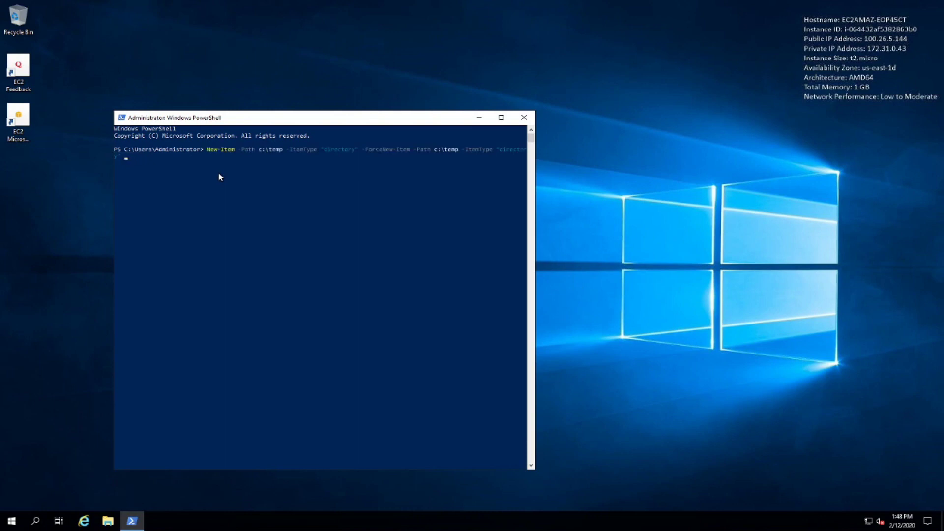
key(BackSpace)
key(BackSpace)
key(BackSpace)
key(BackSpace)
key(BackSpace)
key(BackSpace)
key(BackSpace)
key(BackSpace)
key(BackSpace)
key(BackSpace)
key(BackSpace)
key(BackSpace)
key(BackSpace)
key(BackSpace)
key(BackSpace)
key(BackSpace)
key(BackSpace)
key(BackSpace)
key(BackSpace)
key(BackSpace)
key(BackSpace)
key(BackSpace)
key(BackSpace)
key(BackSpace)
key(BackSpace)
key(BackSpace)
key(BackSpace)
key(BackSpace)
key(BackSpace)
key(BackSpace)
key(BackSpace)
key(BackSpace)
key(BackSpace)
key(BackSpace)
key(BackSpace)
key(BackSpace)
key(BackSpace)
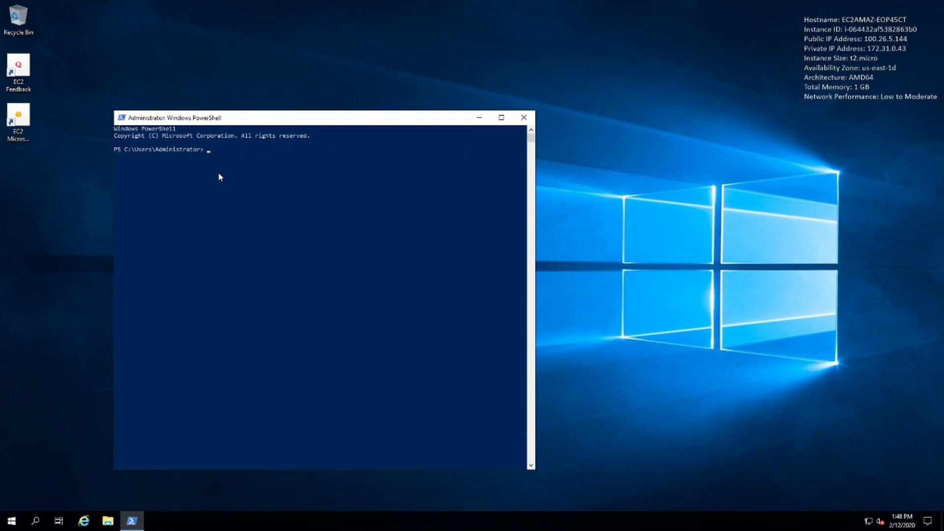
text(New-Item -Path c:\temp -ItemType "directory" -Force)
key(Return)
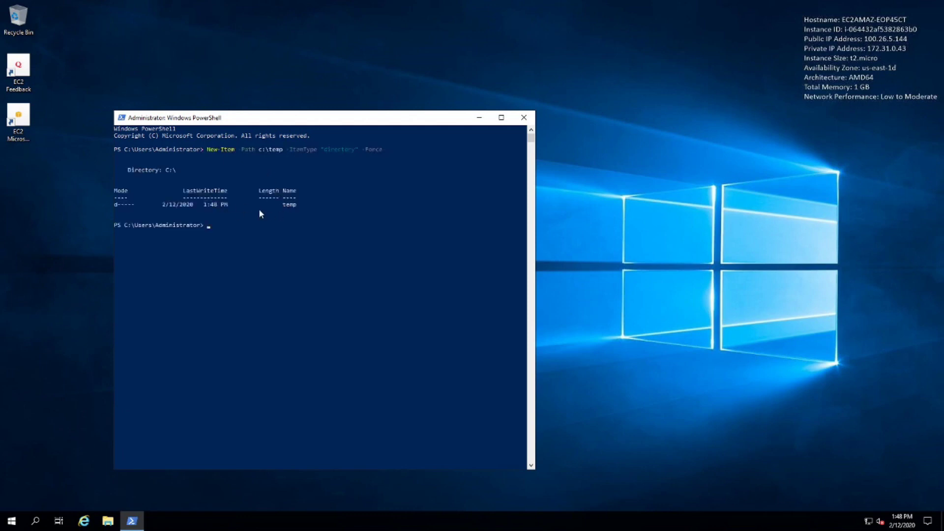
Try to run the guide's Read-S3Object command for codedeploy-agent.msi in the instance's PowerShell with its bucket-name placeholder.
click(569, 10)
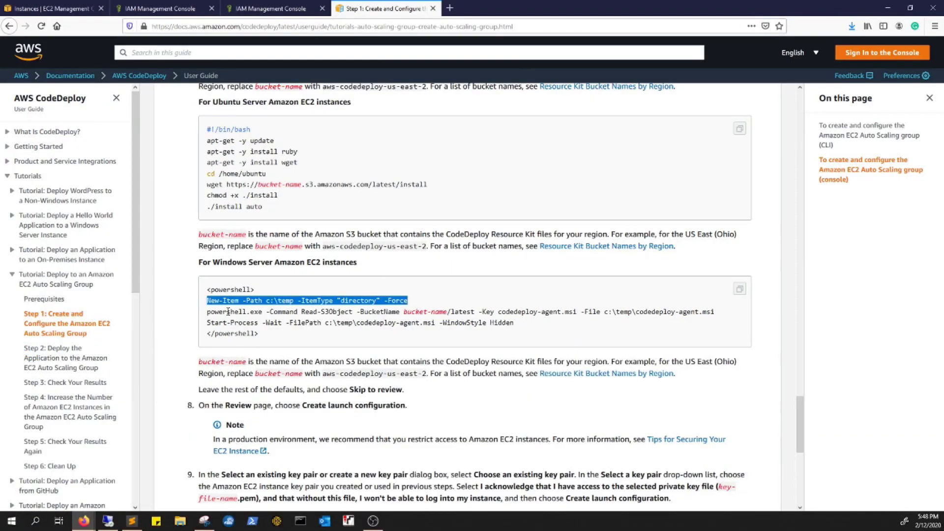
drag(207, 312, 717, 317)
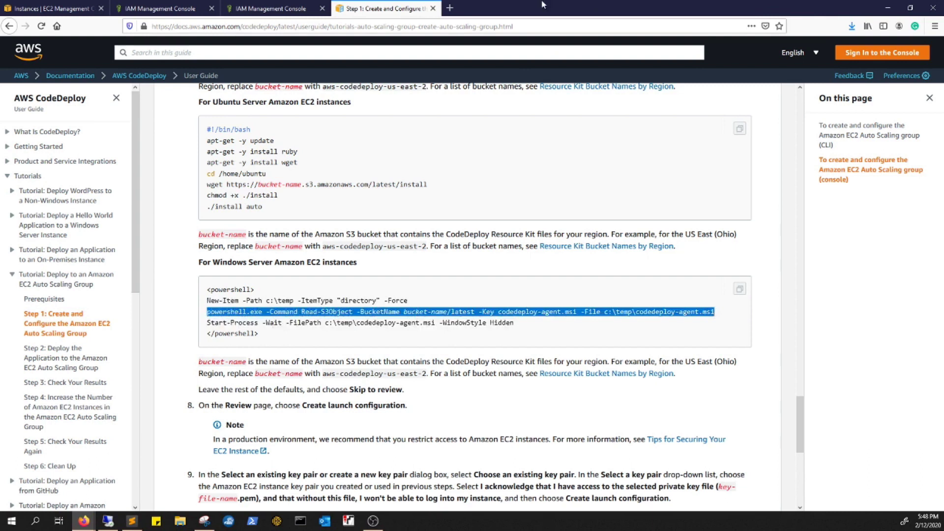
click(106, 524)
right_click(214, 235)
key(Return)
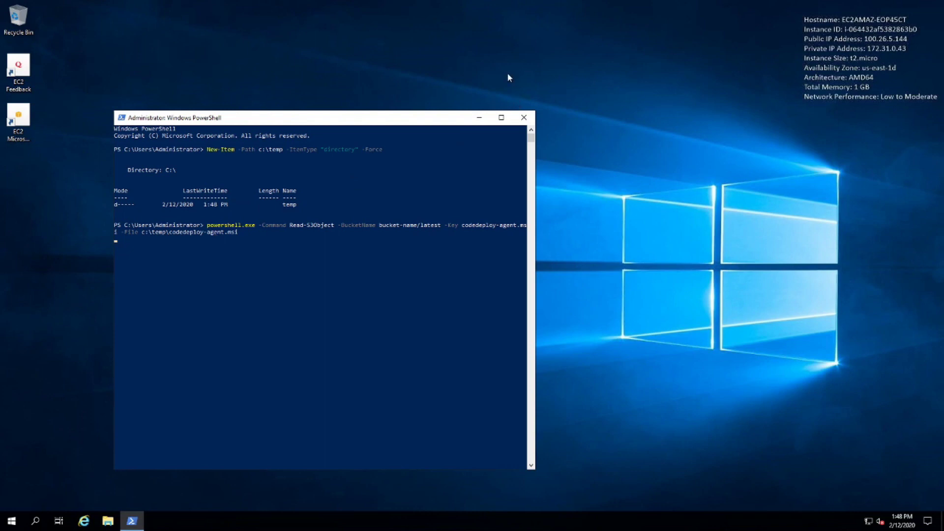
Return to the user guide and copy the whole <powershell> script block for Windows Server instances.
mouse_move(604, 4)
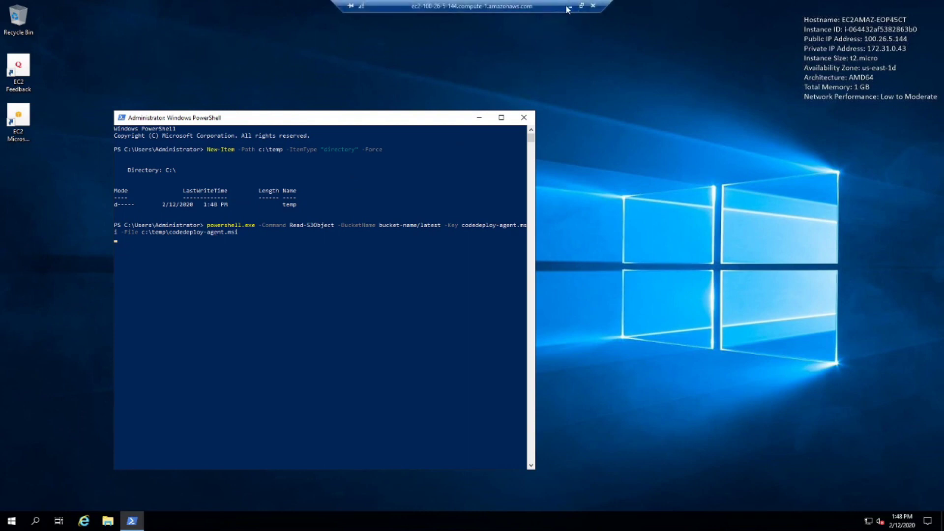
click(568, 7)
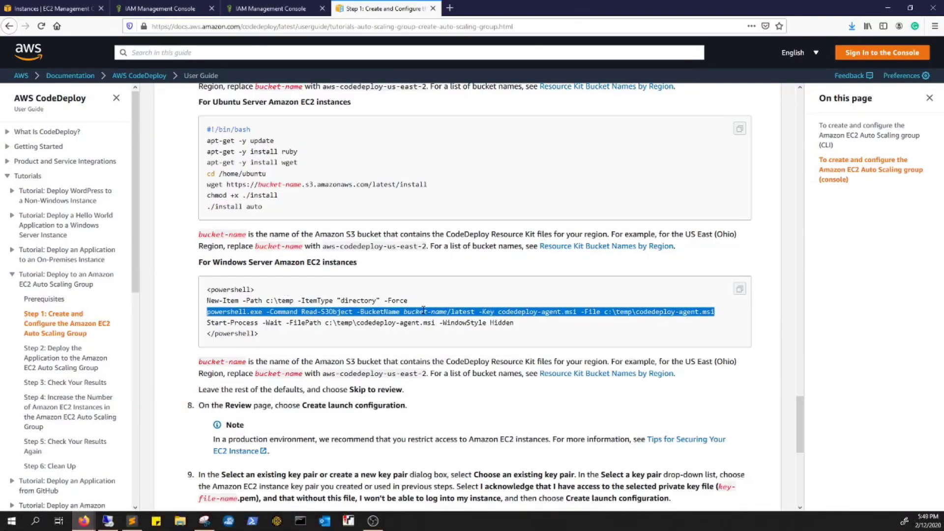
click(445, 320)
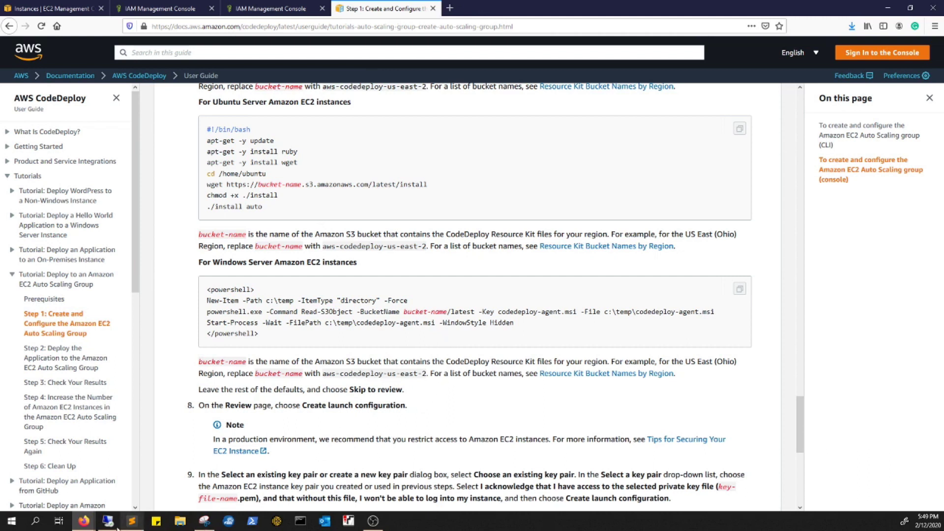
mouse_move(106, 525)
drag(265, 340, 208, 291)
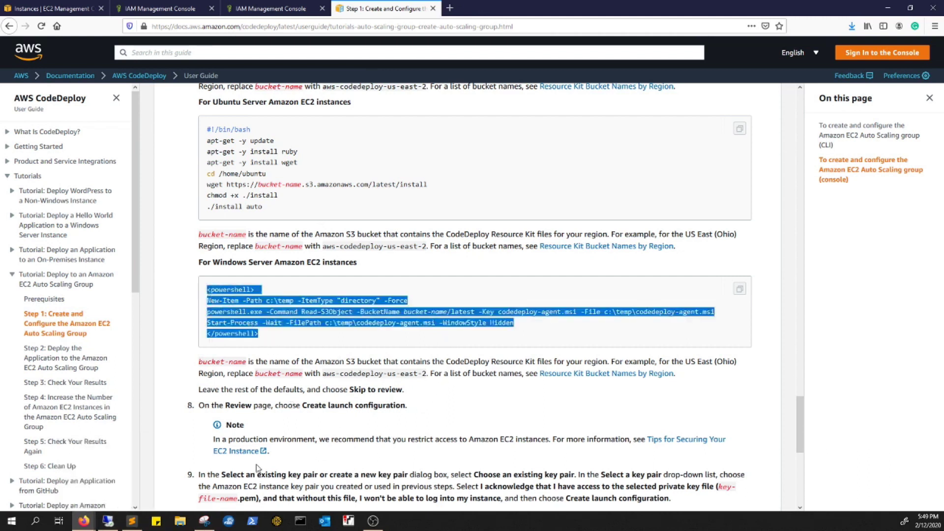
Launch Notepad on the remote instance and paste the copied PowerShell script into it.
click(108, 521)
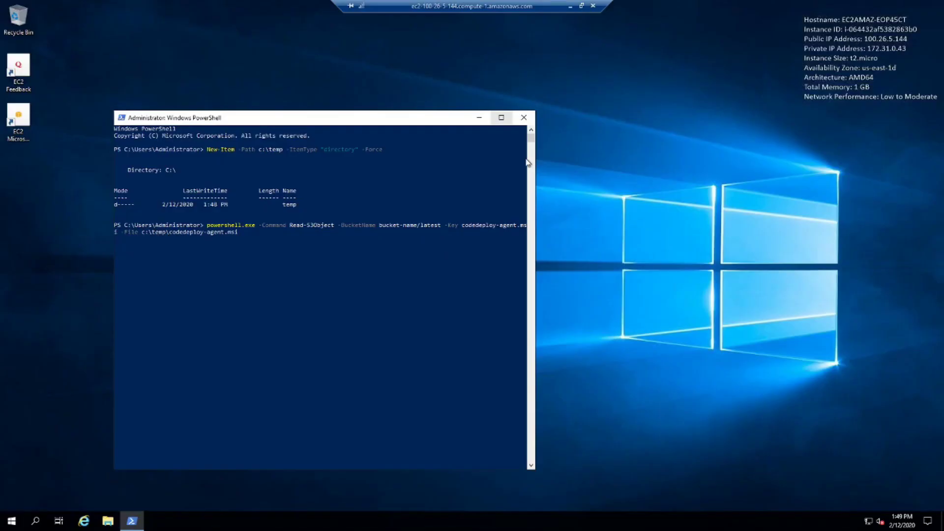
click(16, 524)
click(58, 481)
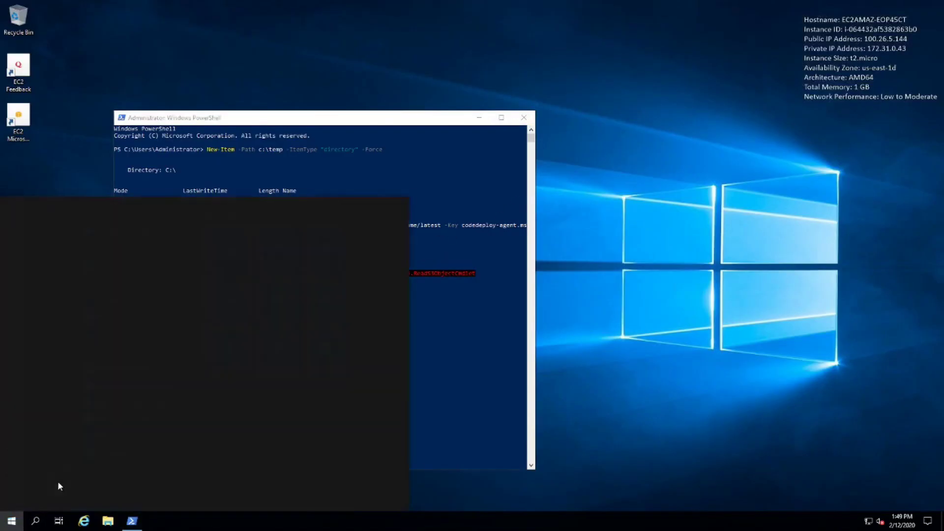
text(notepad)
key(Return)
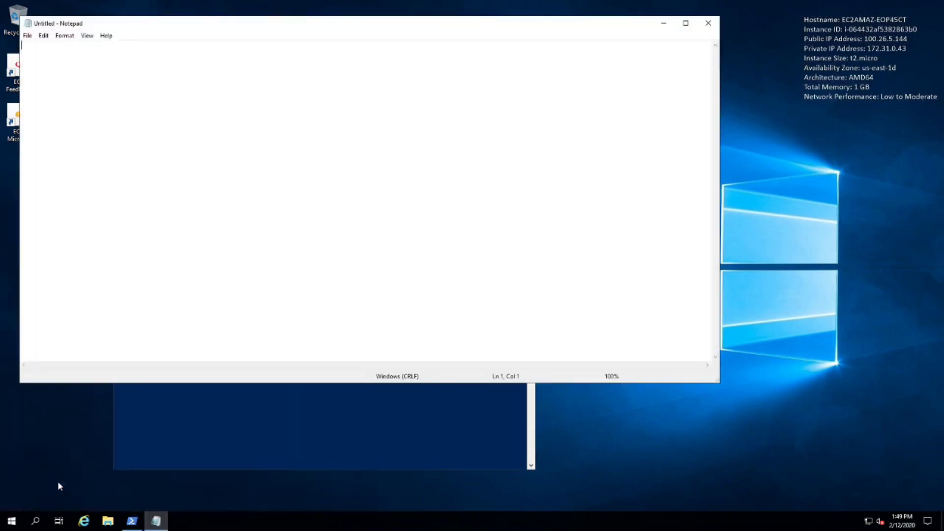
text(<powershell> New-Item -Path c:\temp -ItemType "directory" -Force powershell.exe -Command Read-S3Object -BucketName bucket-name/latest -Key codedeploy-agent.msi -File c:\temp\codedeploy-agent.msi Start-Process -Wait -FilePath c:\temp\codedeploy-agent.msi -WindowStyle Hidden </powershell>)
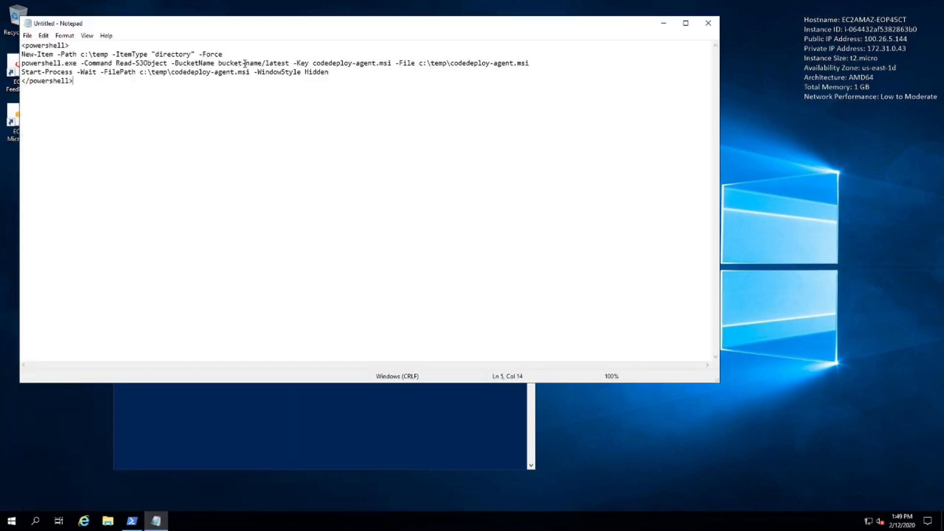
Replace the script's bucket-name placeholder with the guide's sample bucket name, adapted to the EC2 console's region as aws-codedeploy-us-east-1.
drag(220, 63, 263, 63)
mouse_move(624, 2)
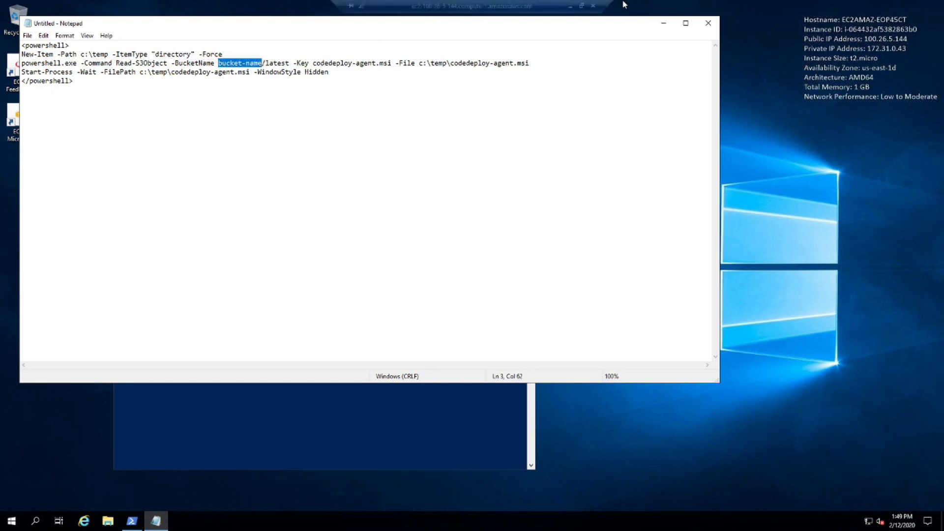
click(570, 7)
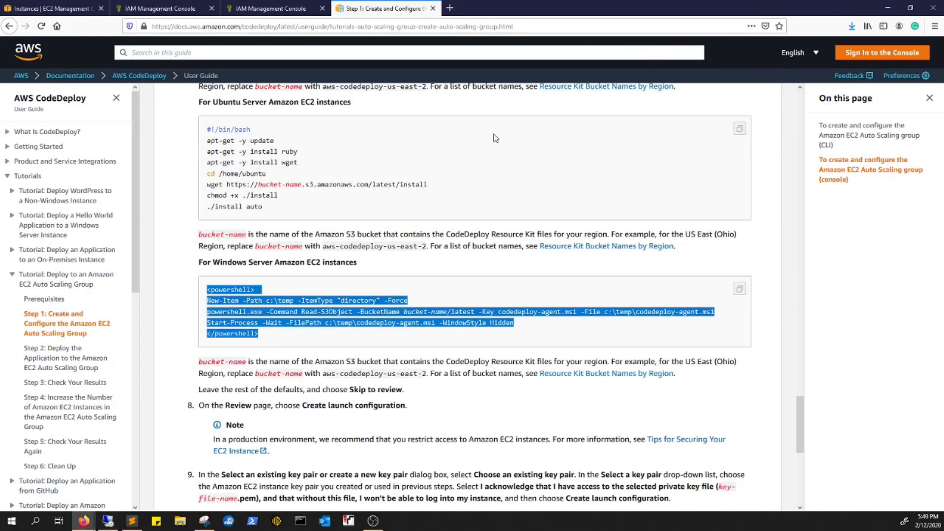
click(49, 8)
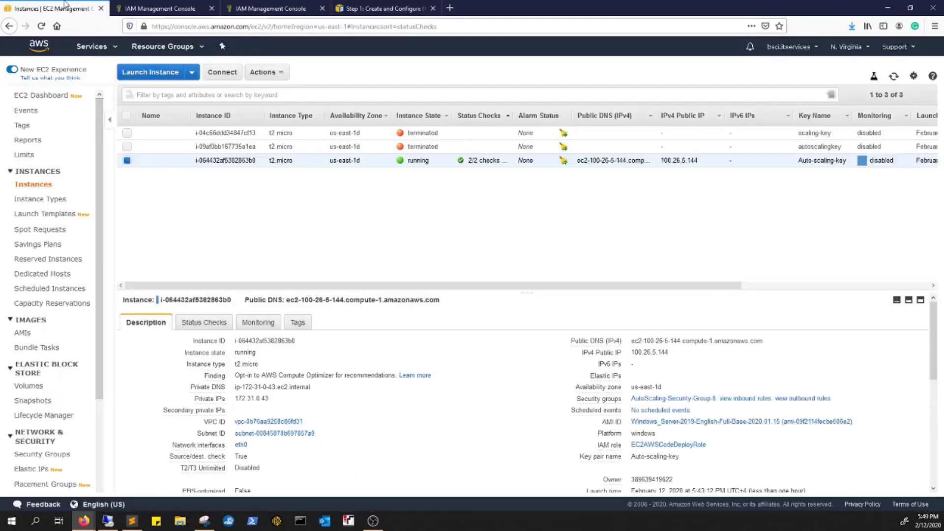
click(852, 51)
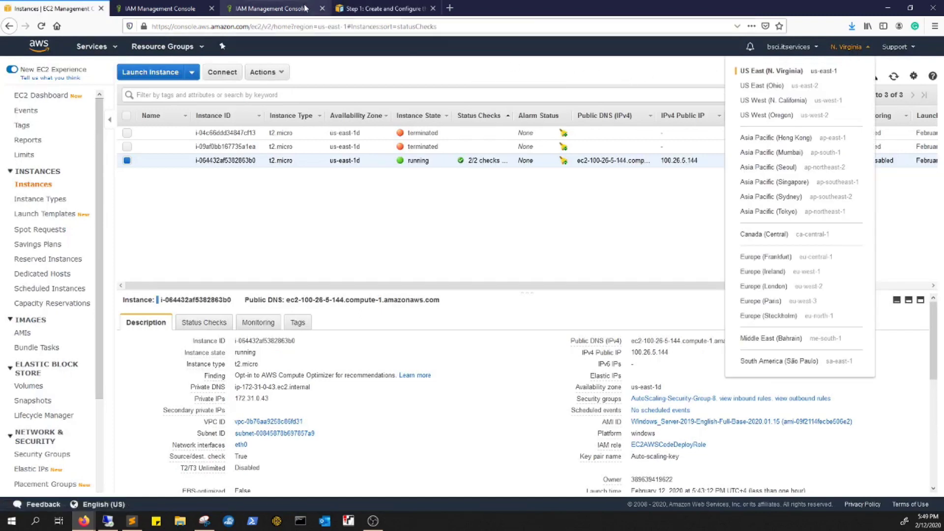
click(381, 8)
drag(323, 374, 427, 374)
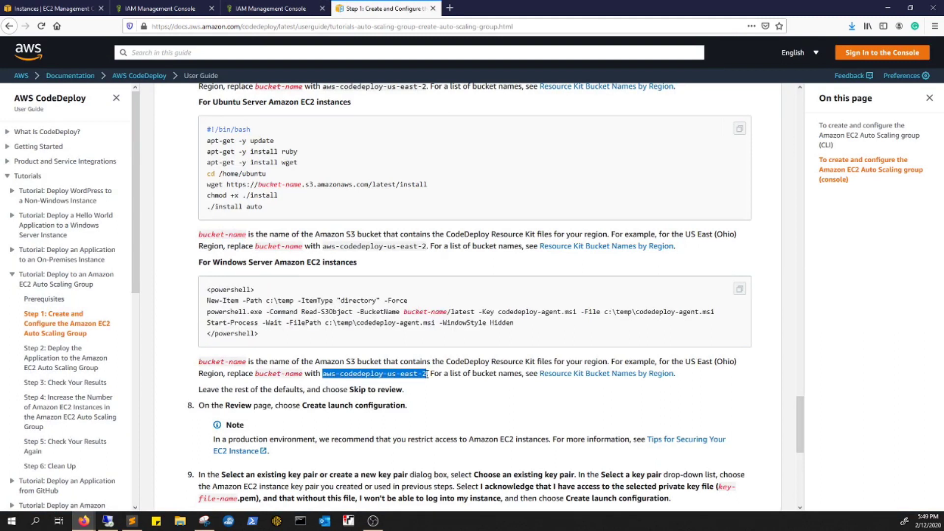
click(118, 521)
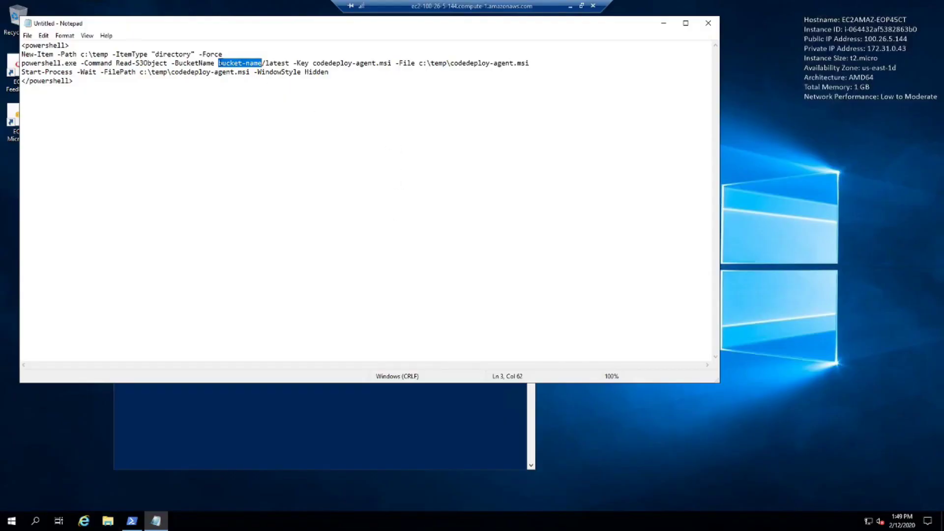
text(aws-codedeploy-us-east-2)
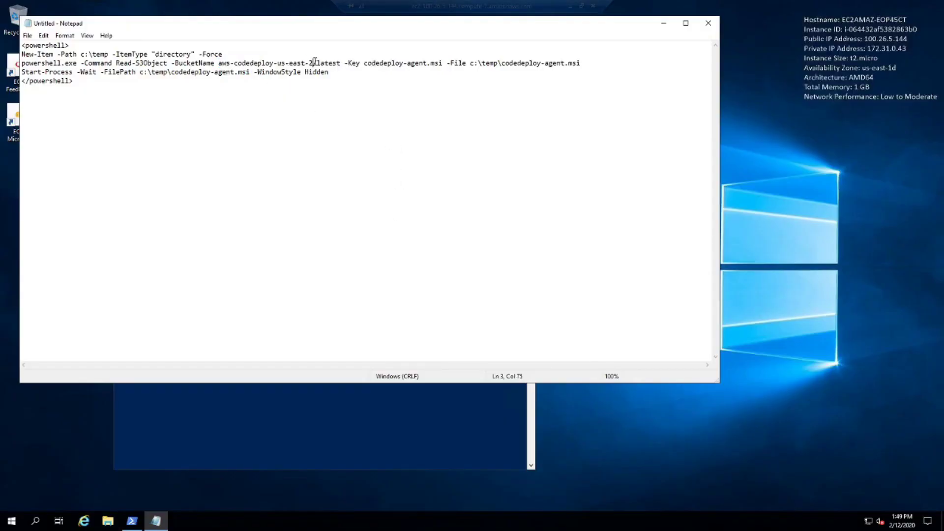
key(BackSpace)
text(1)
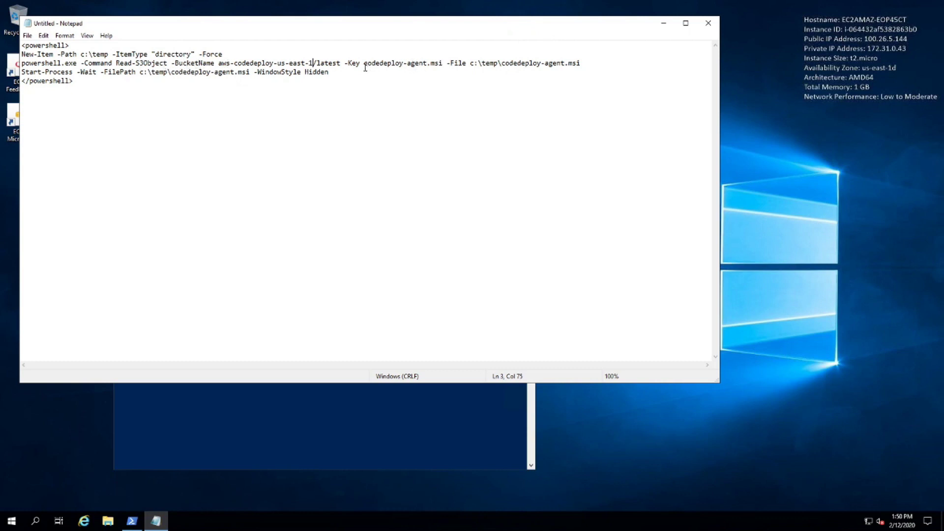
Copy the corrected Read-S3Object line from Notepad and run it in PowerShell to download codedeploy-agent.msi to c:\temp.
drag(585, 63, 21, 63)
key(ctrl+c)
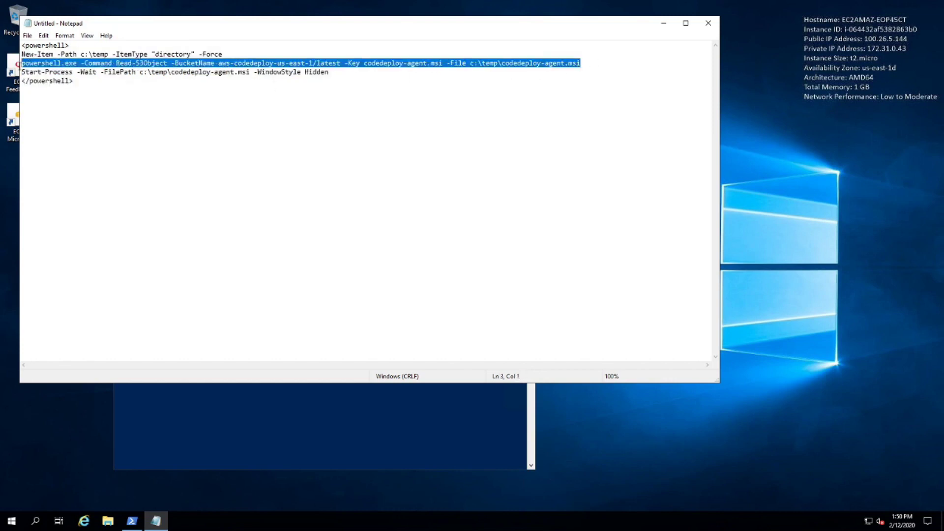
click(264, 405)
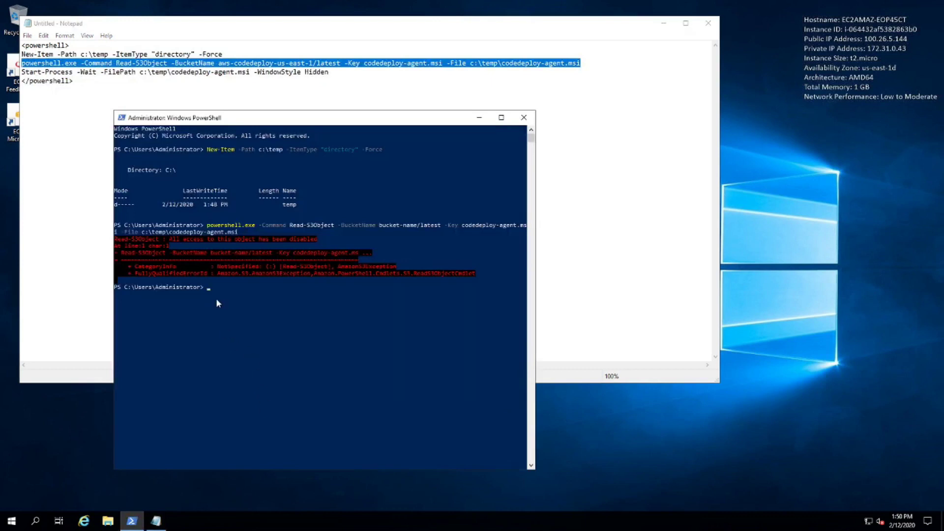
right_click(216, 285)
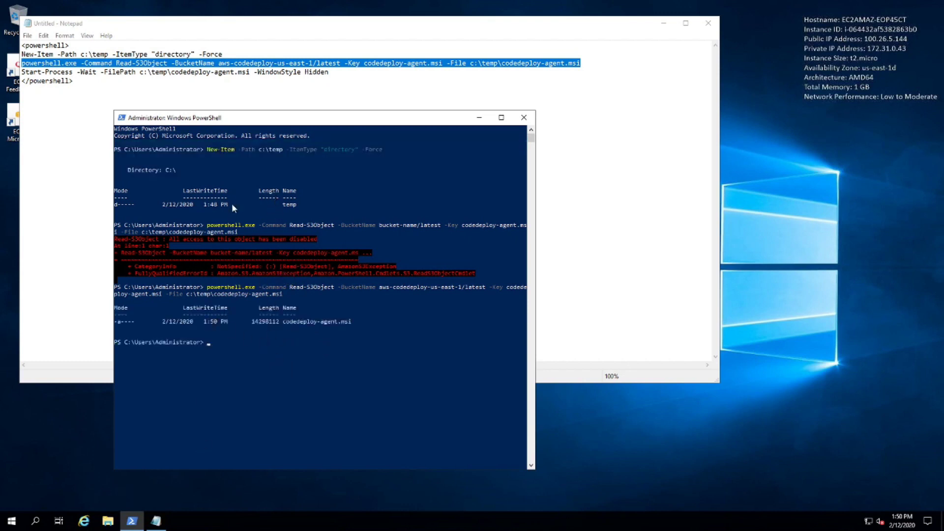
Open C:\temp in File Explorer and run the codedeploy-agent installer to install the CodeDeploy Host Agent.
click(114, 522)
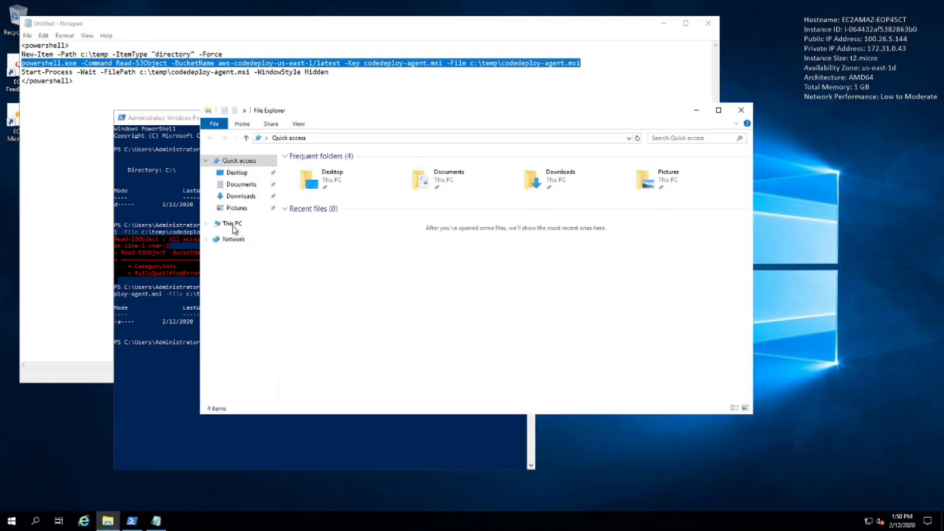
click(233, 225)
double_click(336, 273)
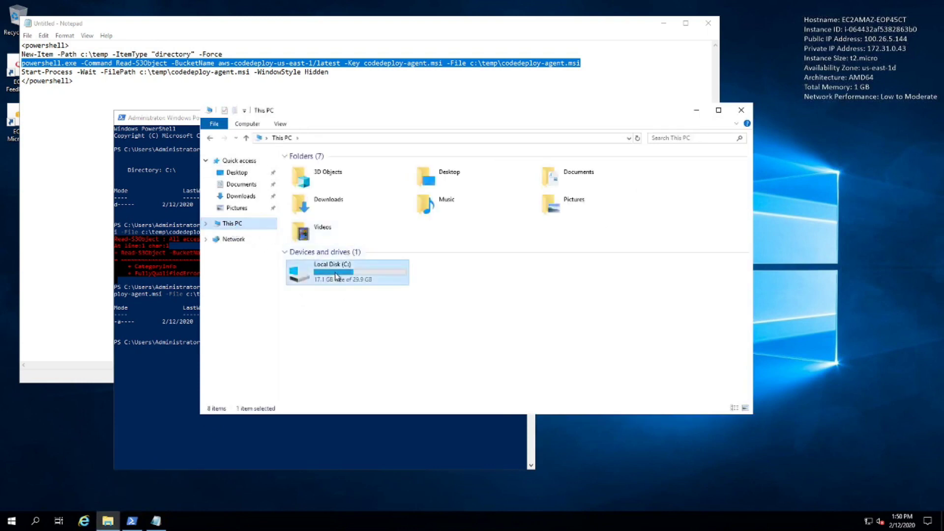
double_click(310, 209)
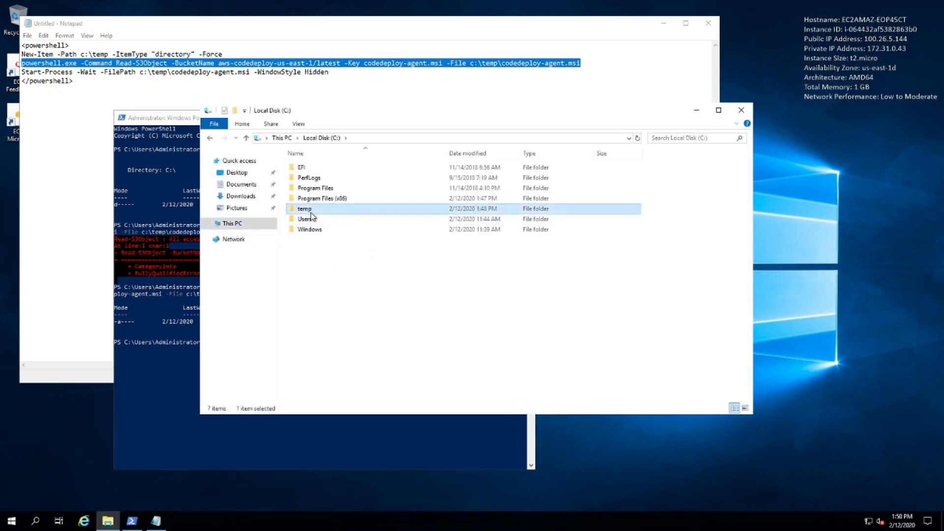
double_click(324, 168)
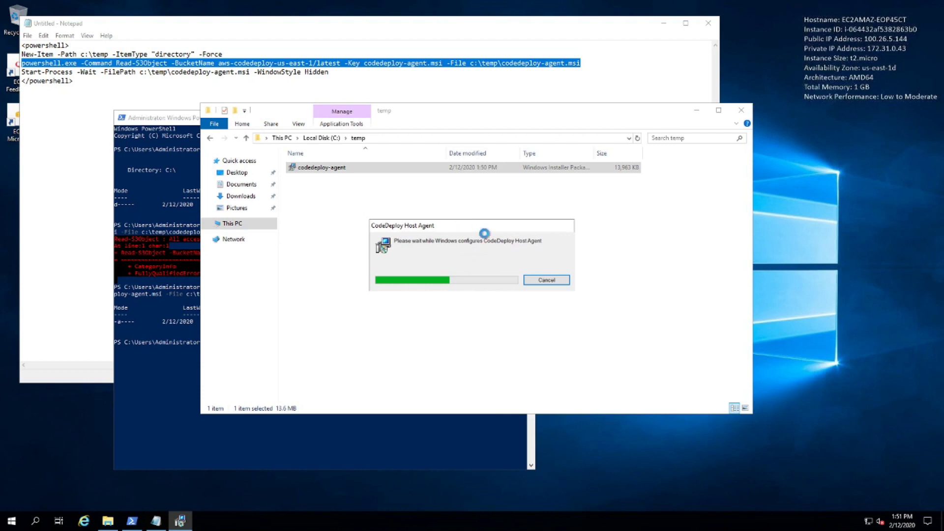
drag(481, 225, 450, 222)
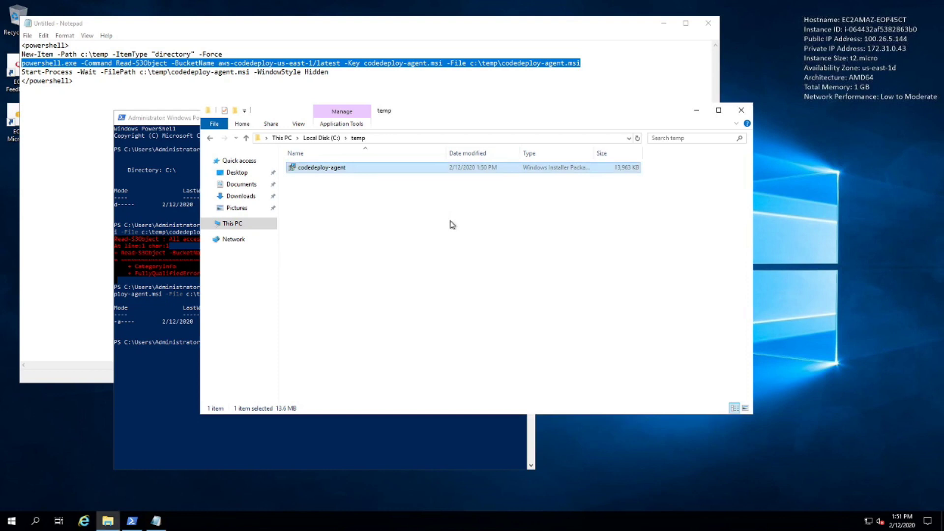
Check the agent's service status in PowerShell with get-service codedeployagent.
click(178, 362)
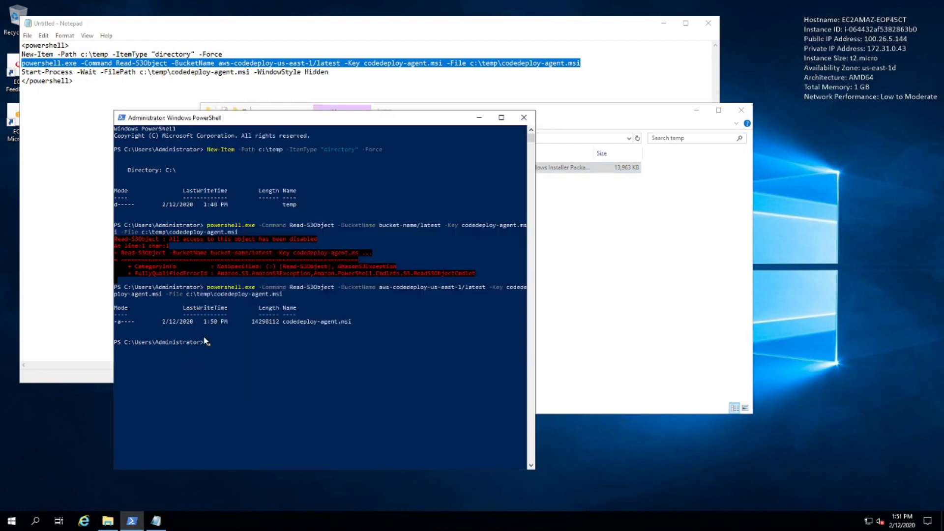
text(Get)
text(-services)
key(BackSpace)
text(codedeployagent)
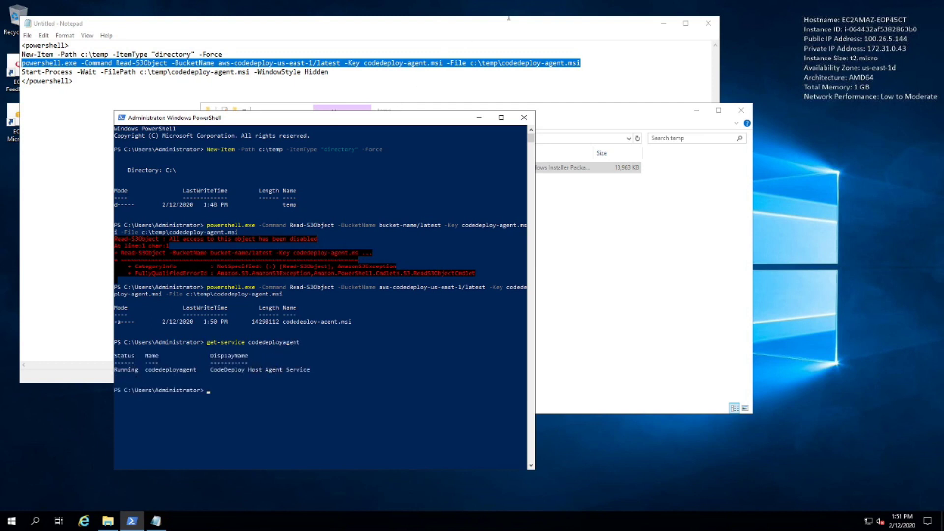
Switch to the CodeDeploy guide in the browser, open Step 2 on deploying the application, and review the console deployment instructions.
click(569, 5)
scroll(304, 286, down, 8)
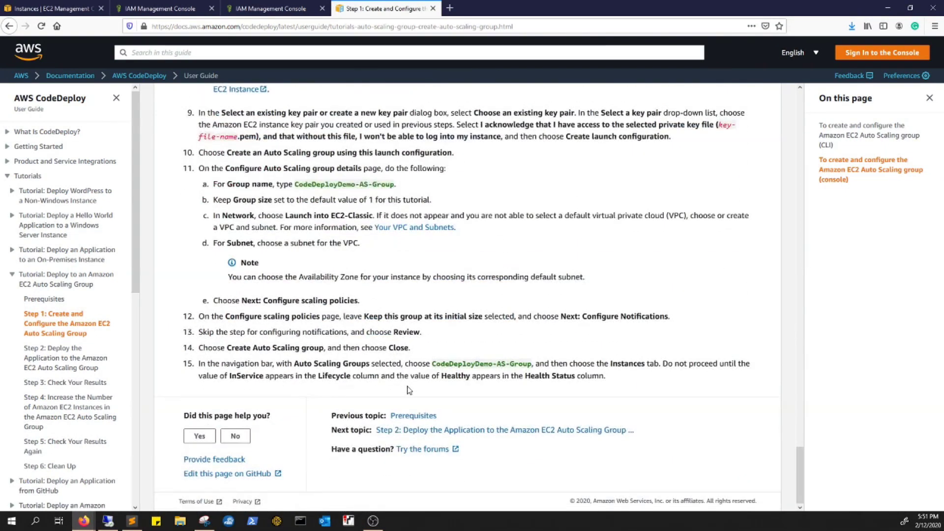
click(426, 430)
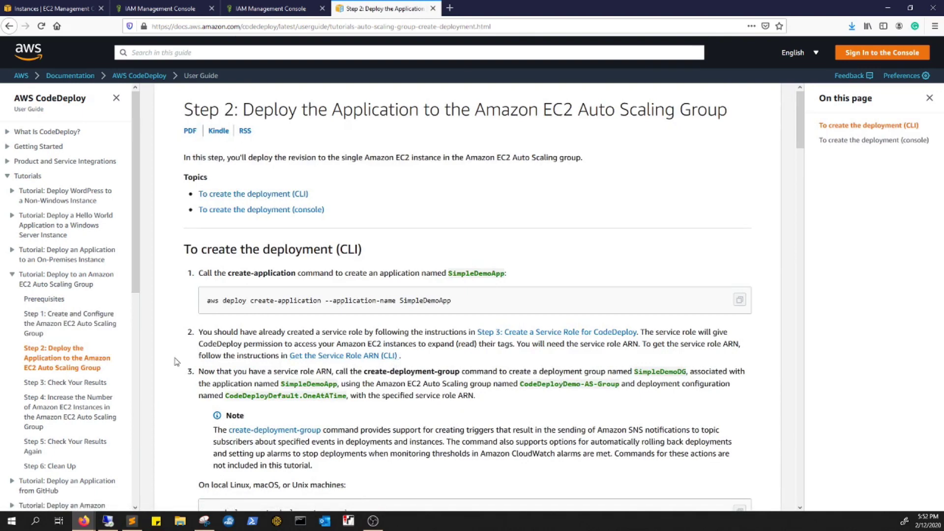
scroll(246, 328, down, 8)
scroll(259, 334, down, 18)
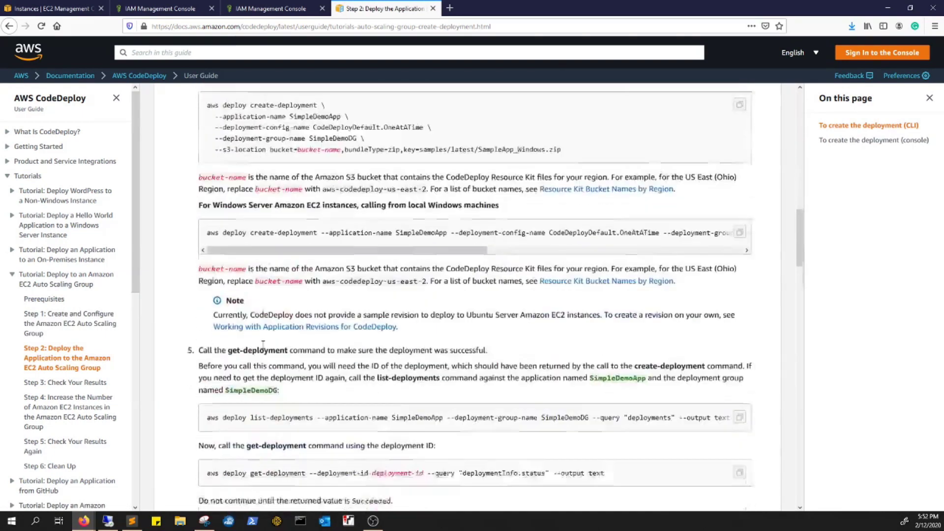
scroll(410, 302, up, 2)
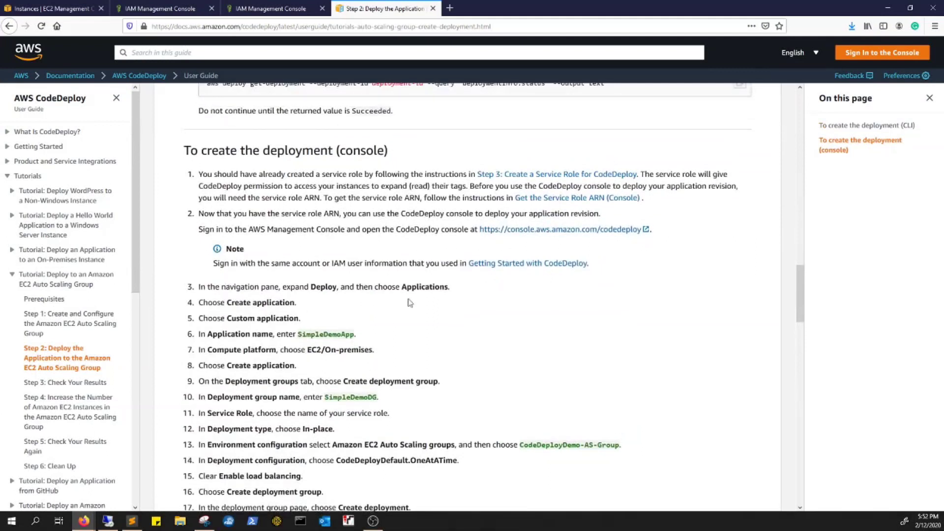
Return to the AWS Management Console home and open the list of applications in the CodeDeploy service.
click(81, 7)
click(35, 47)
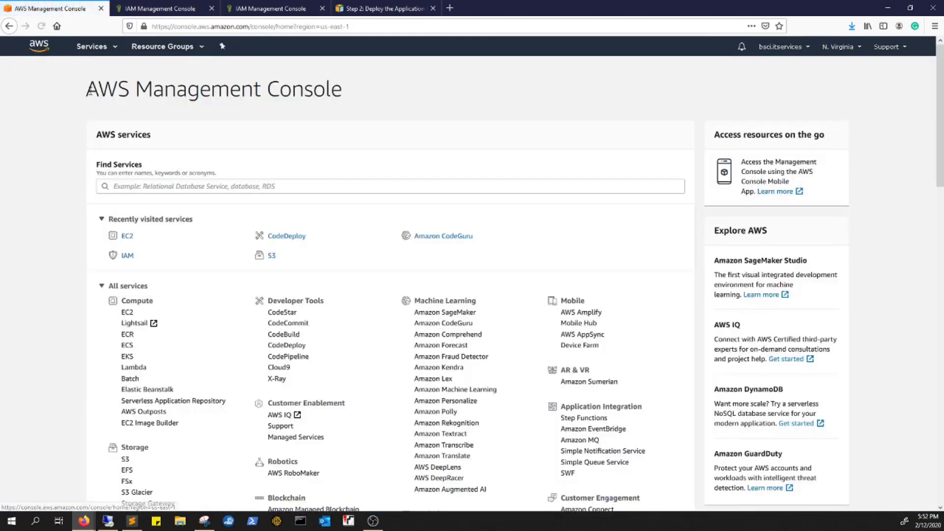
click(276, 239)
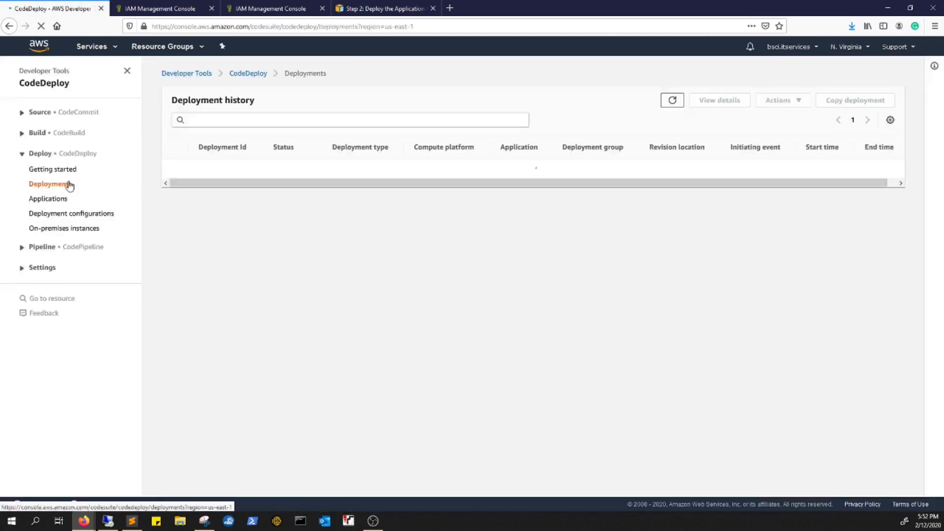
click(50, 199)
Create a CodeDeploy application named Demo-autoscaling-App with the EC2/On-premises compute platform.
click(849, 99)
click(234, 194)
text(Demo)
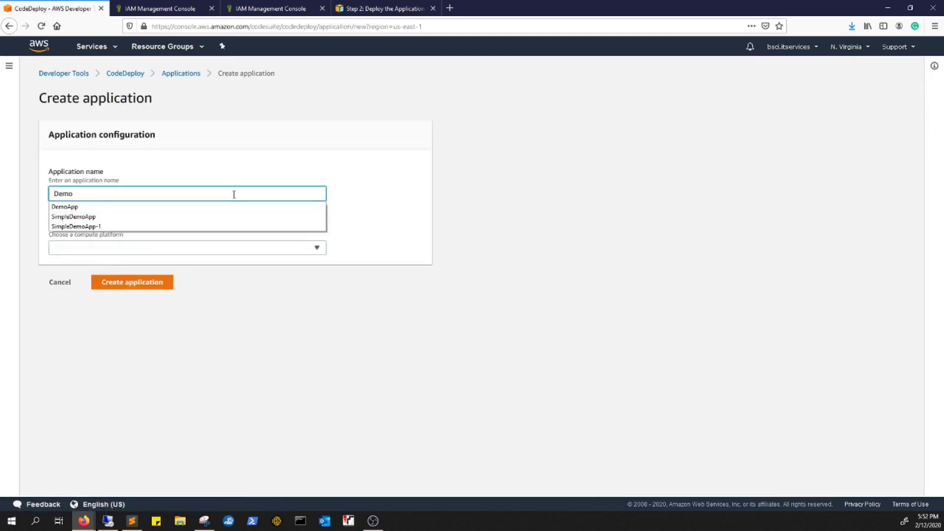
text(-)
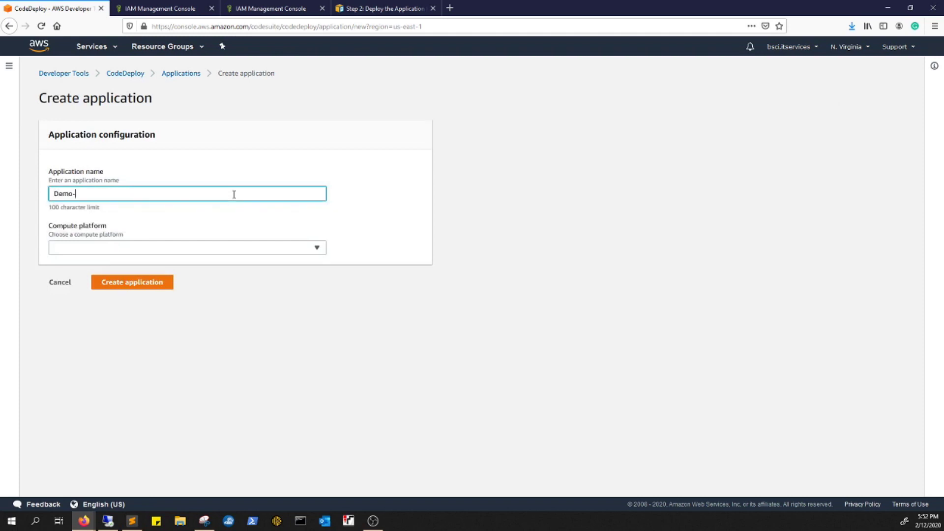
text(autoscaling-App)
click(214, 251)
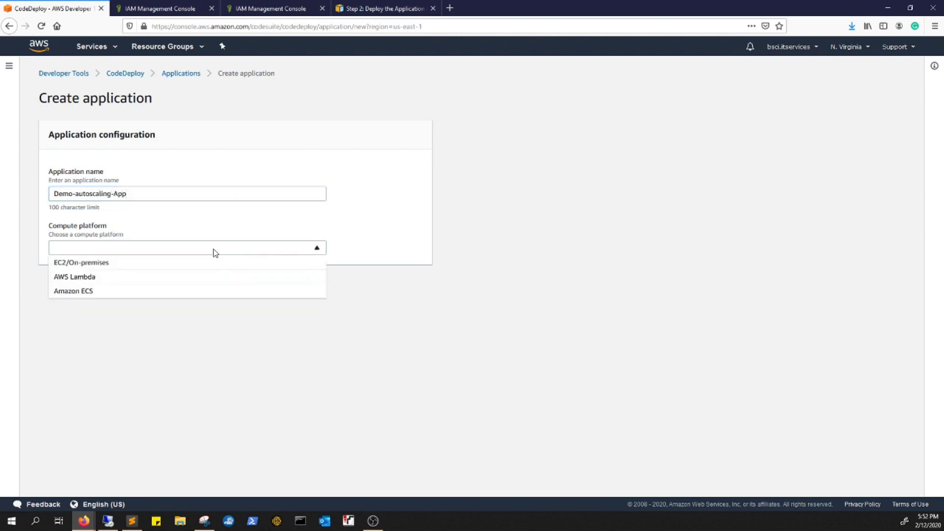
click(108, 268)
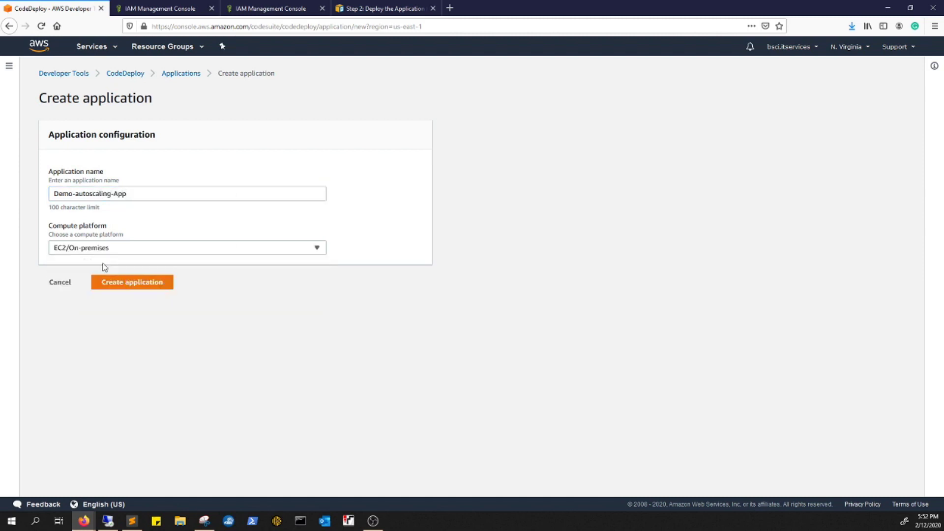
click(132, 284)
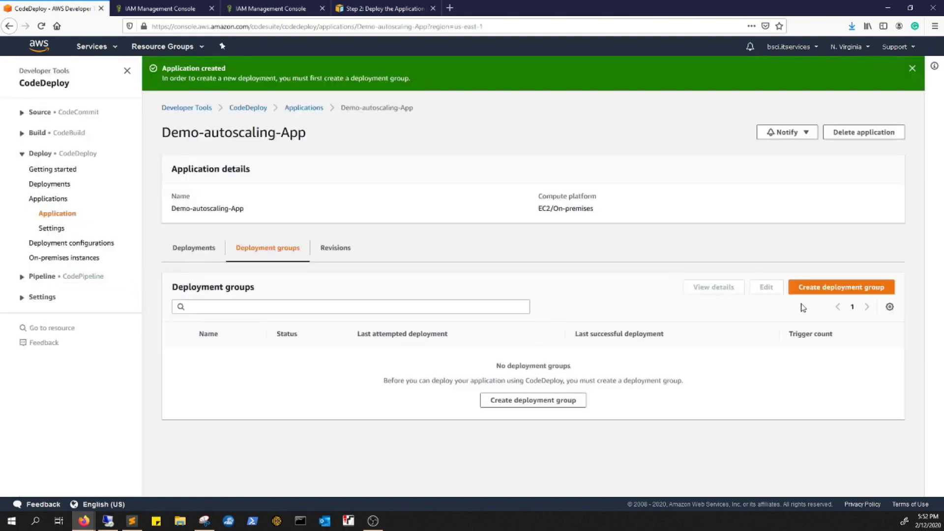
Start a deployment group named Demo-autoscaling-deployGro for the new application and assign it the AWSCodeDeployRole service role.
click(820, 293)
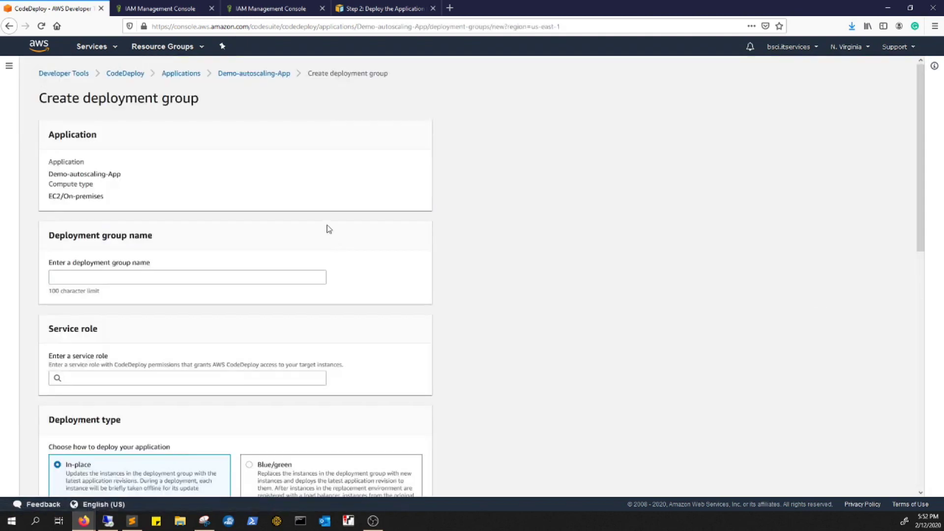
click(174, 276)
text(De)
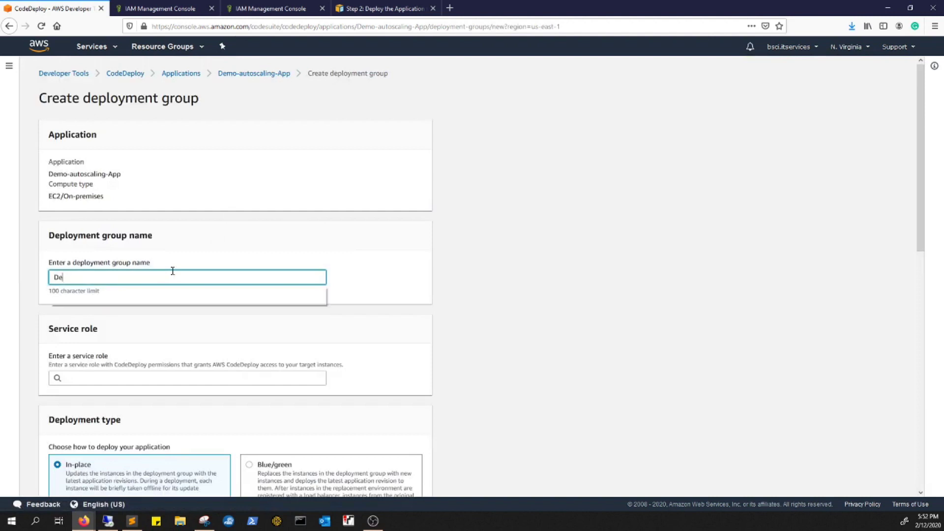
text(mo-auto)
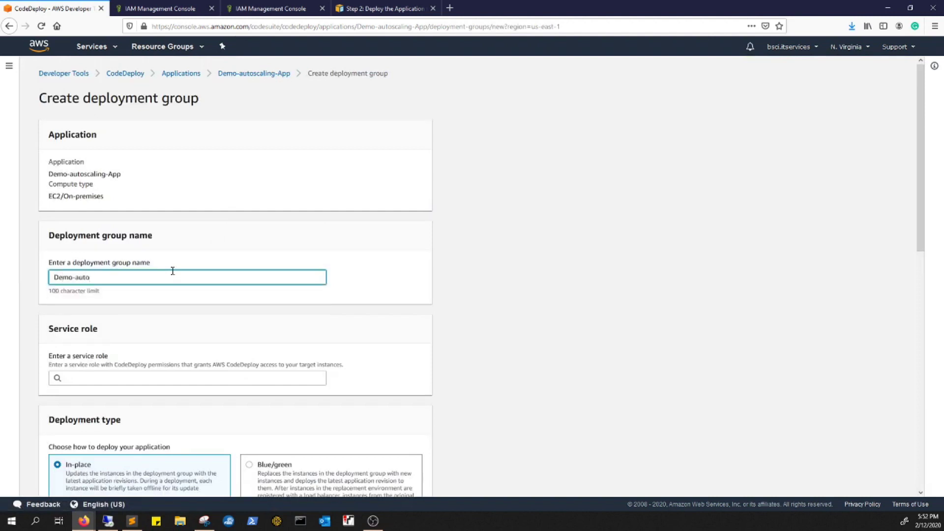
text(scaling-deployGro)
click(91, 378)
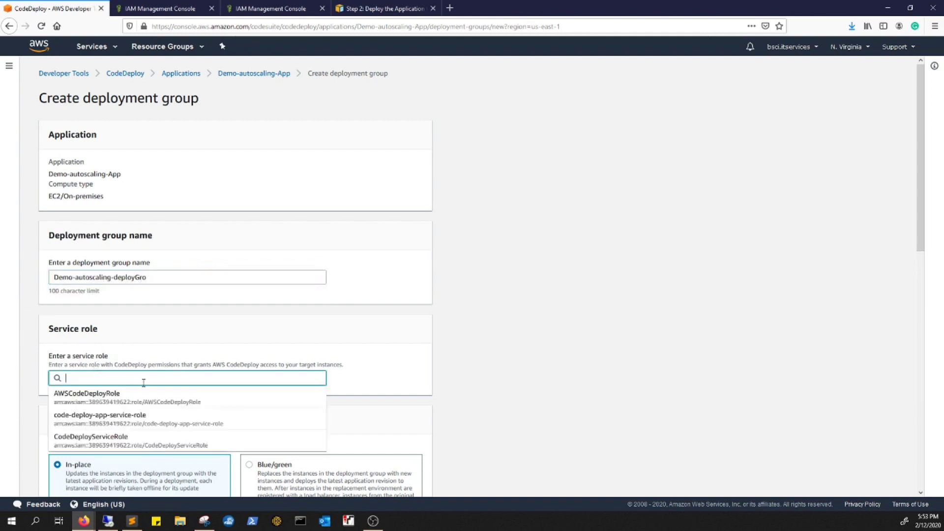
click(99, 397)
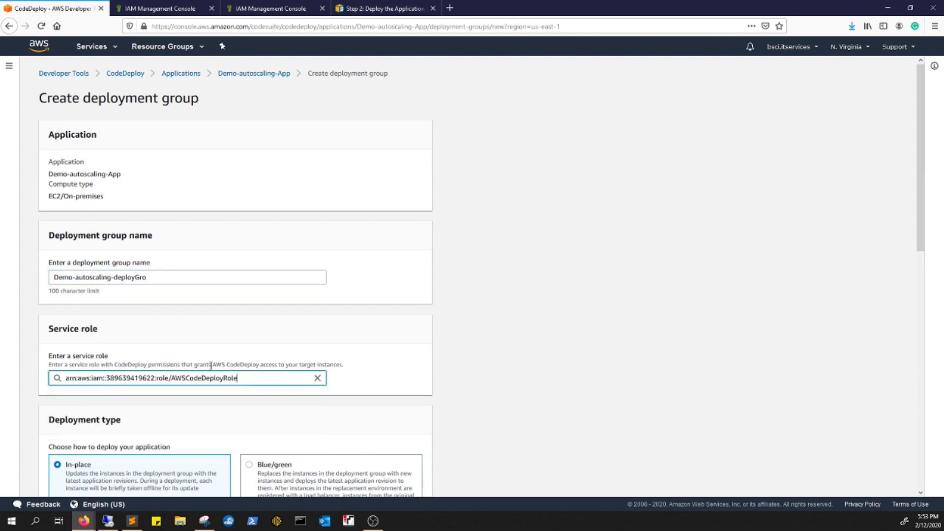
Include Amazon EC2 Auto Scaling groups in the environment configuration and select Demo-Autoscaling-Group.
scroll(189, 393, down, 2)
scroll(307, 395, down, 3)
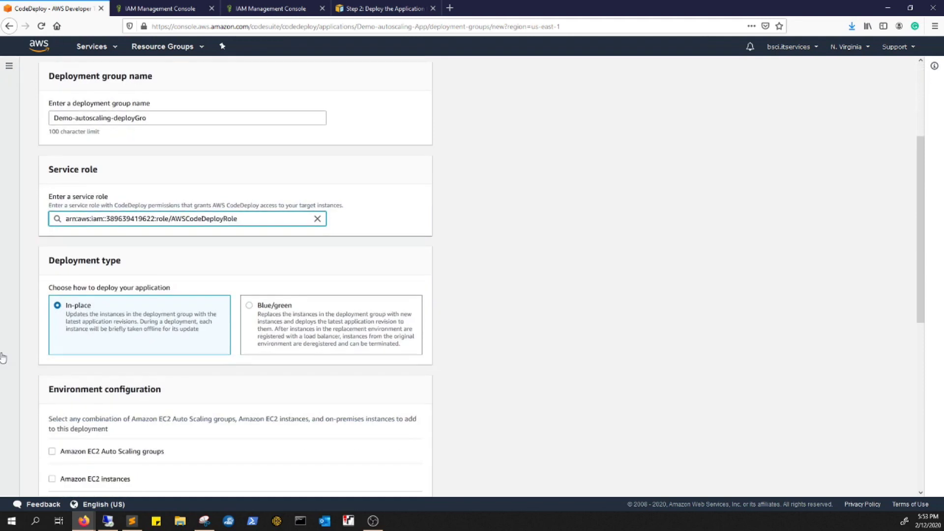
scroll(98, 315, down, 2)
scroll(87, 285, down, 1)
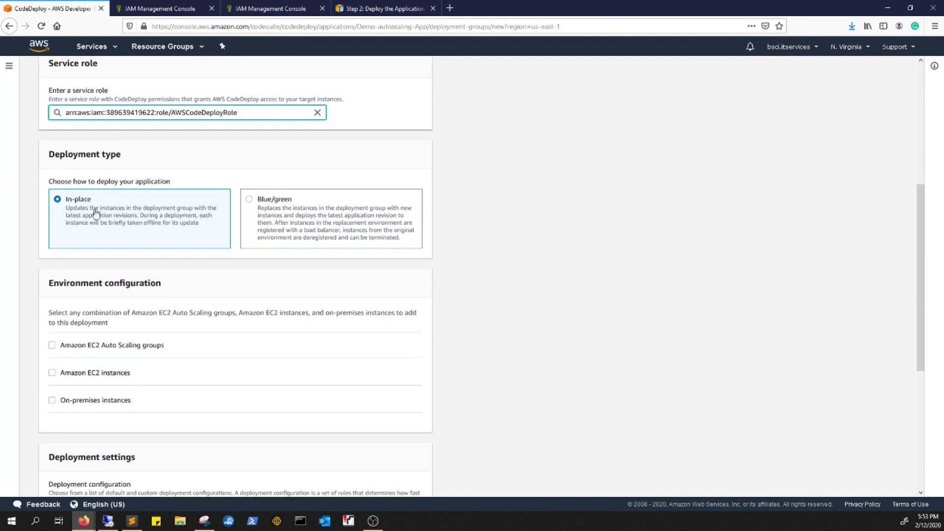
click(52, 346)
click(110, 393)
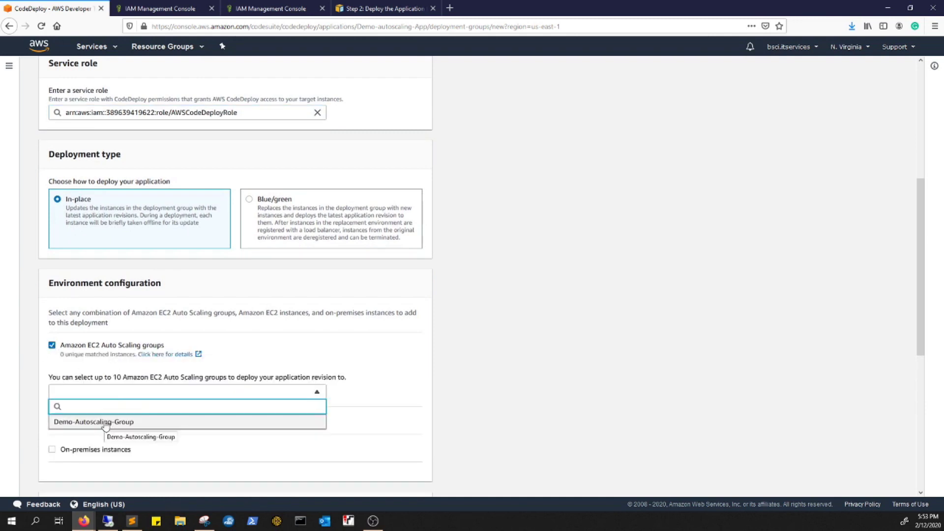
click(106, 422)
scroll(161, 343, down, 3)
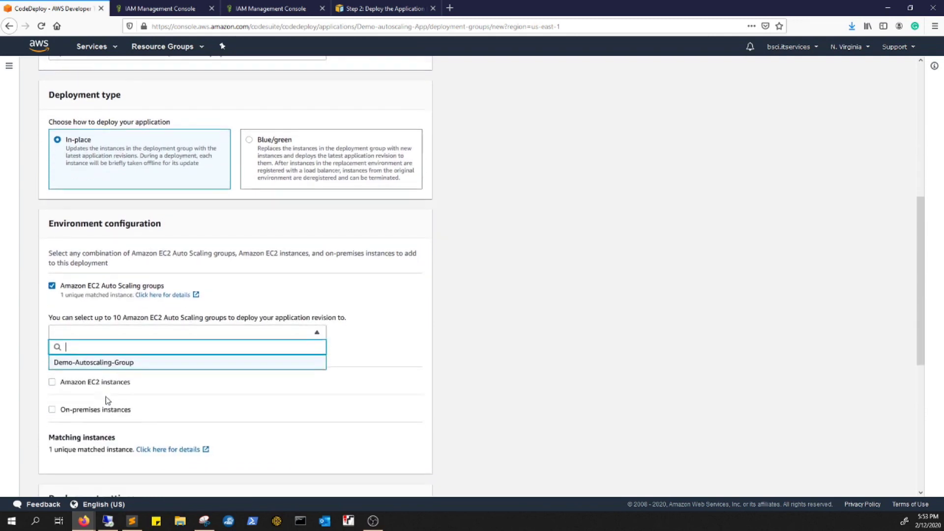
click(129, 317)
click(129, 317)
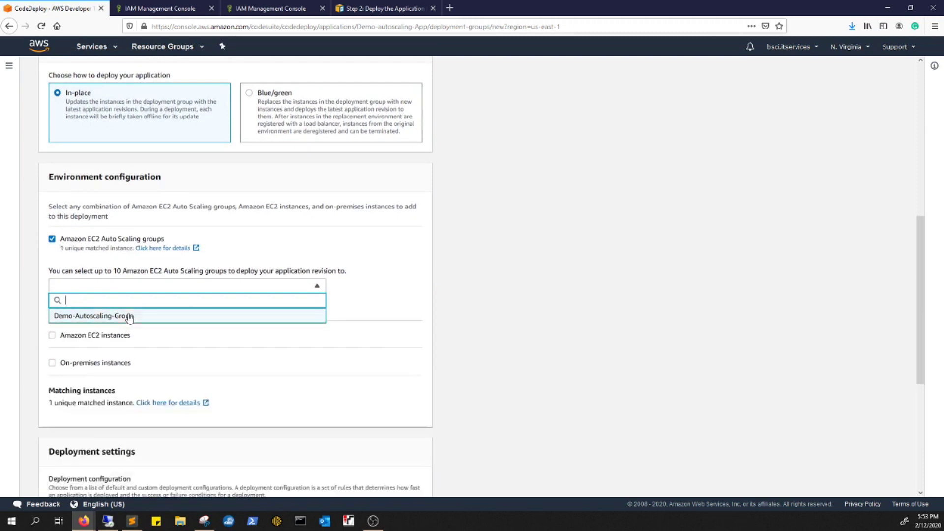
click(400, 331)
Set the deployment configuration to CodeDeployDefault.OneAtATime, disable load balancing, and create the deployment group.
scroll(203, 368, down, 6)
click(187, 301)
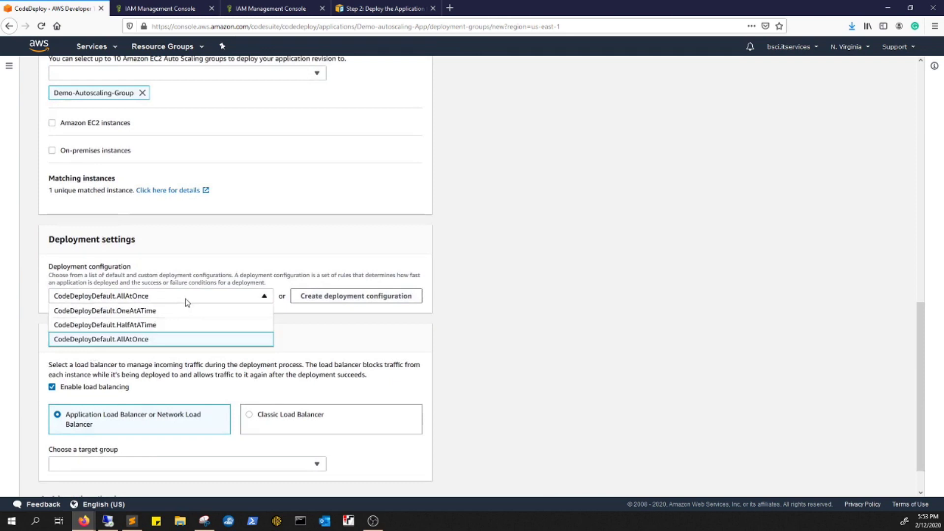
click(127, 311)
scroll(62, 367, down, 1)
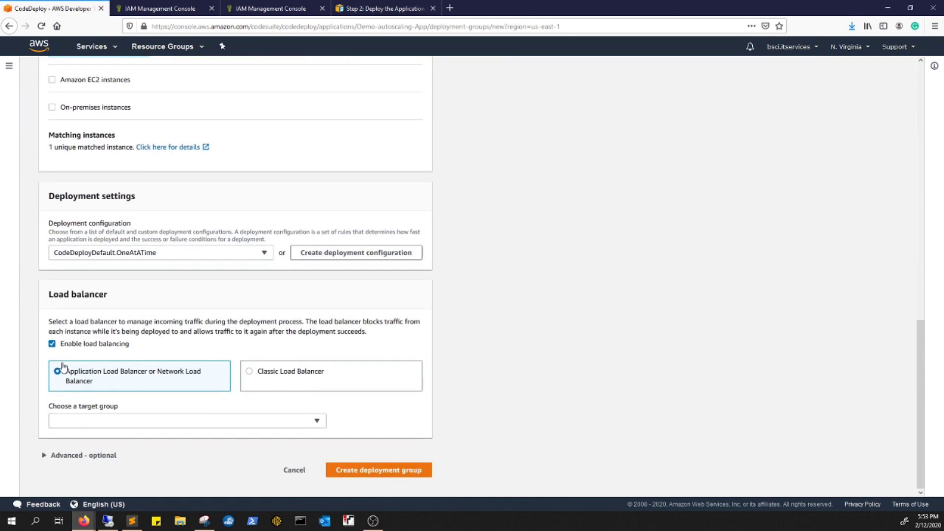
click(52, 344)
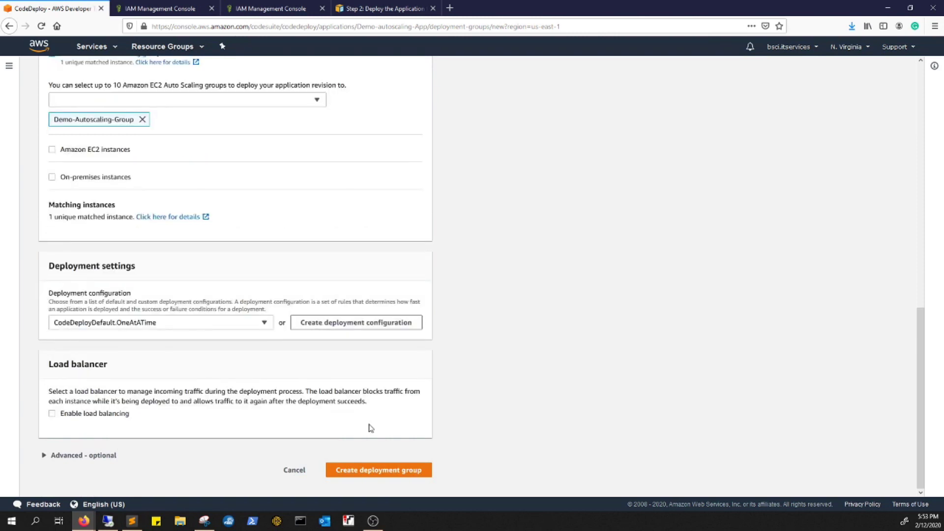
click(382, 471)
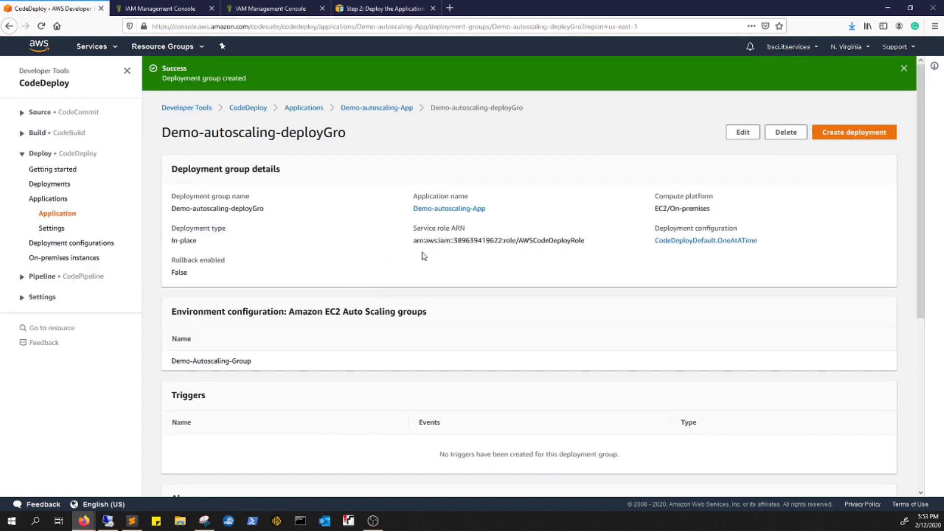
Start a new deployment from the Demo-autoscaling-deployGro page and go to its revision location.
scroll(712, 223, down, 1)
scroll(787, 187, up, 1)
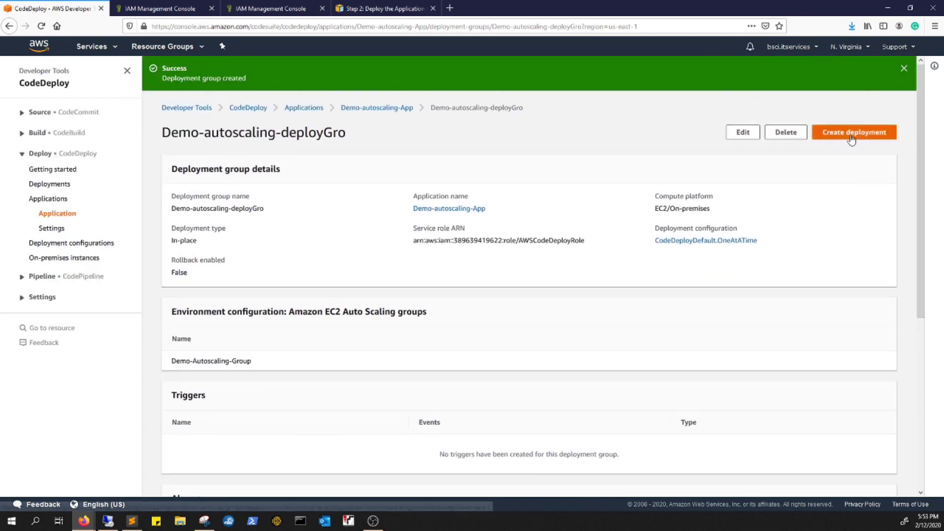
click(851, 138)
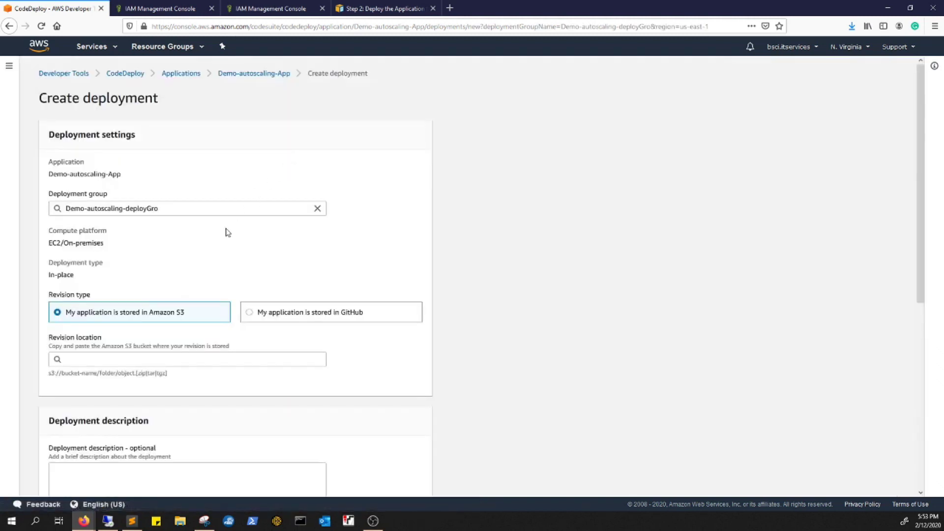
click(77, 360)
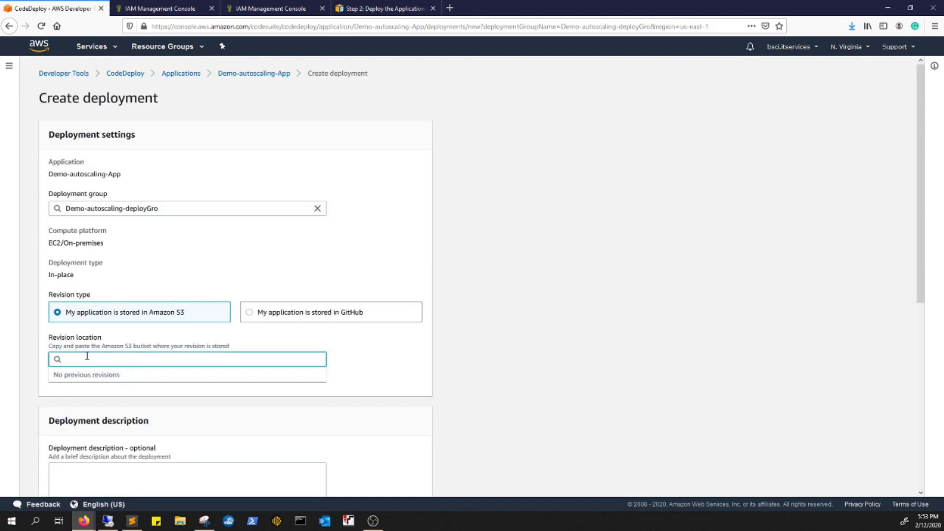
Copy the Windows Server sample application location for US East (N. Virginia) from the guide and return to the CodeDeploy deployment form.
click(355, 5)
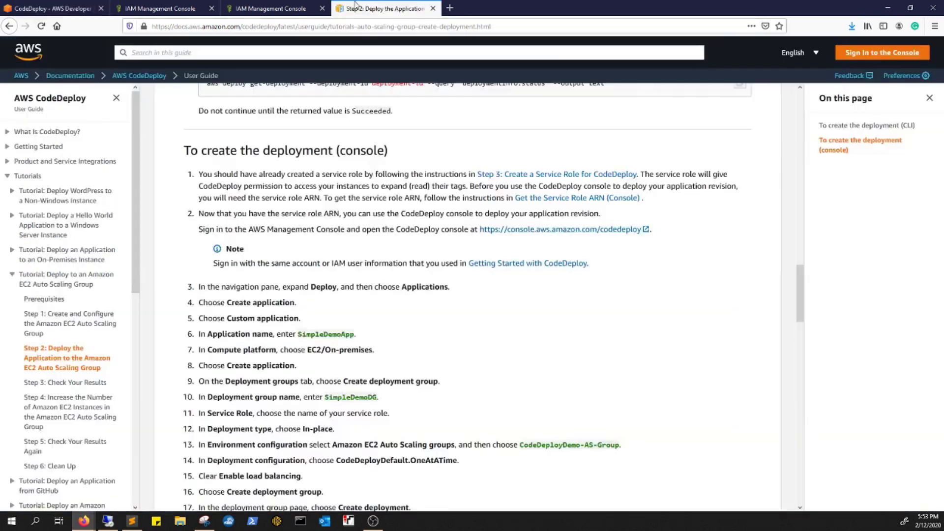
scroll(353, 305, down, 15)
scroll(351, 311, down, 1)
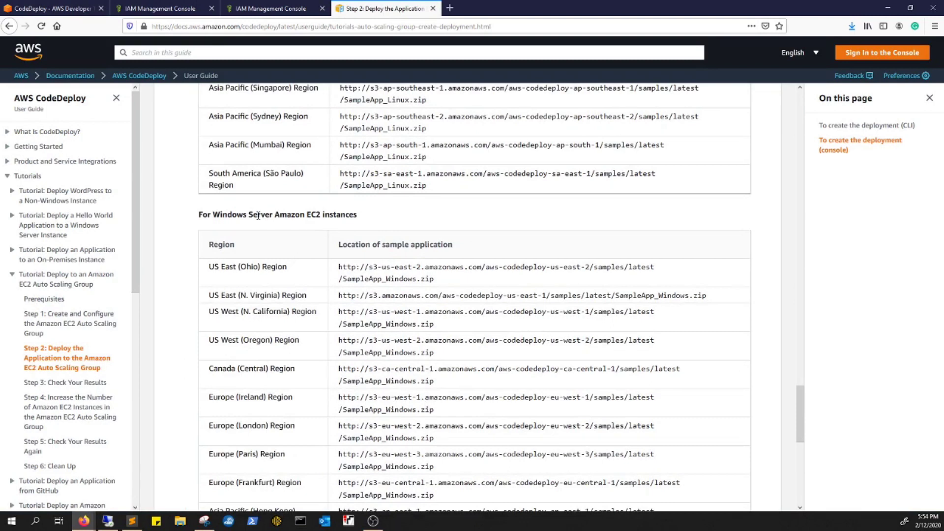
scroll(447, 427, up, 10)
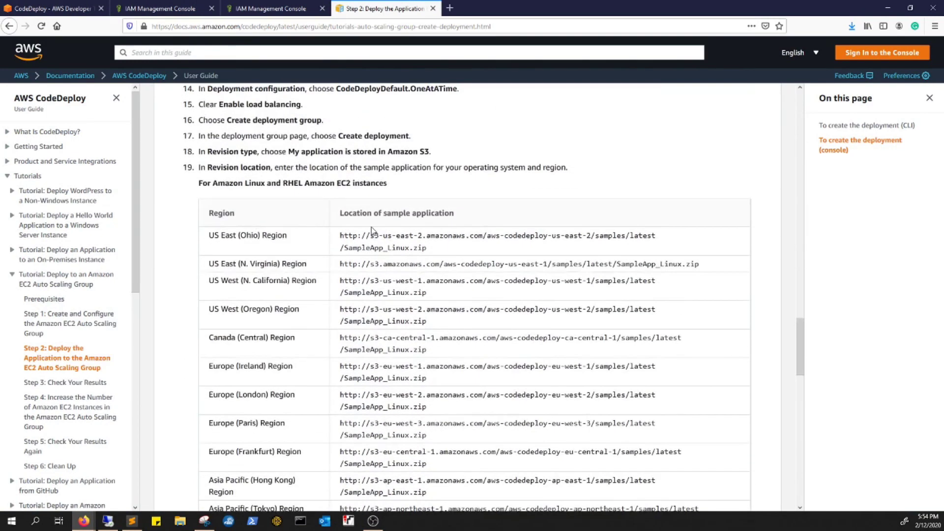
drag(339, 236, 361, 236)
scroll(388, 244, down, 10)
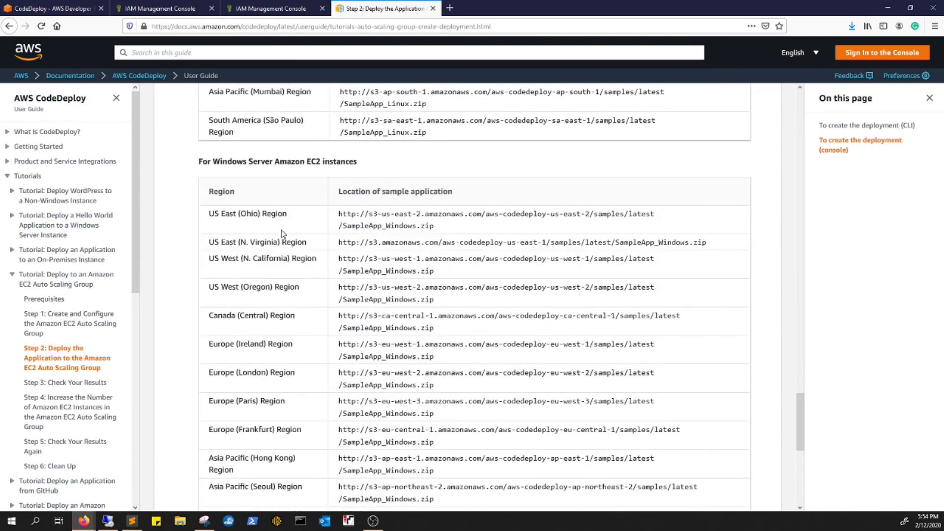
drag(339, 242, 381, 242)
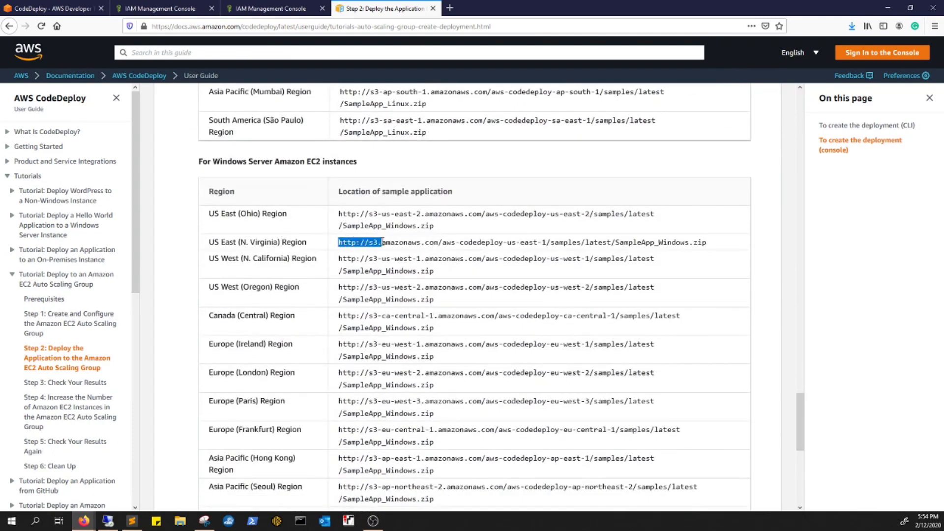
drag(215, 242, 249, 242)
drag(337, 241, 716, 242)
key(ctrl+c)
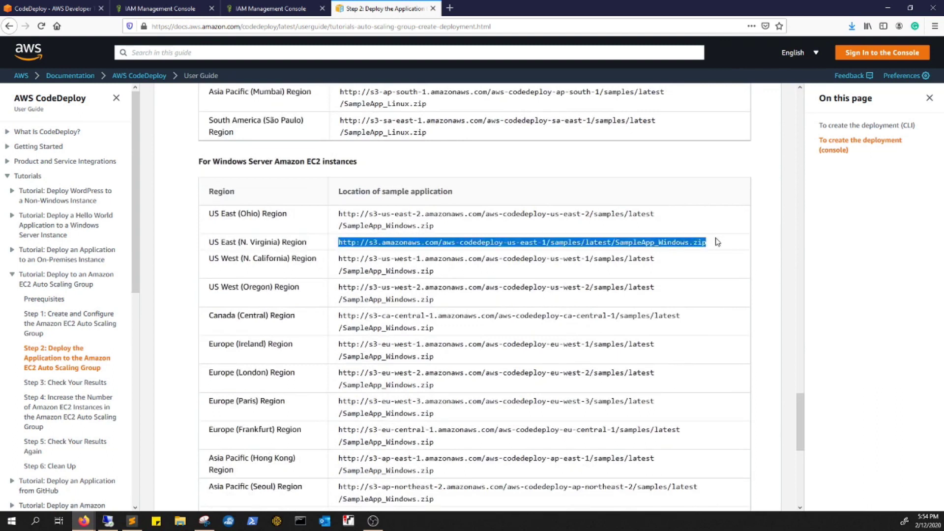
click(19, 4)
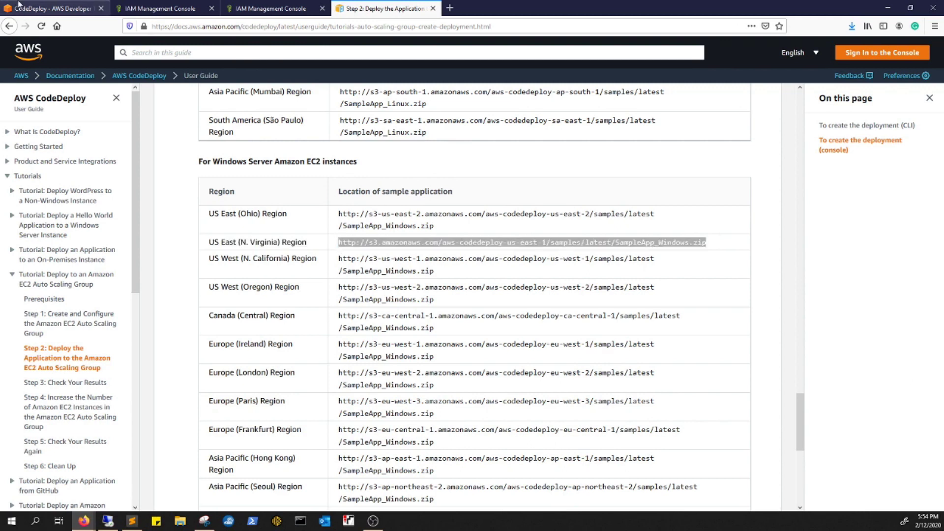
Set the revision location to the copied SampleApp_Windows.zip address with the .zip file type and create the deployment.
key(ctrl+v)
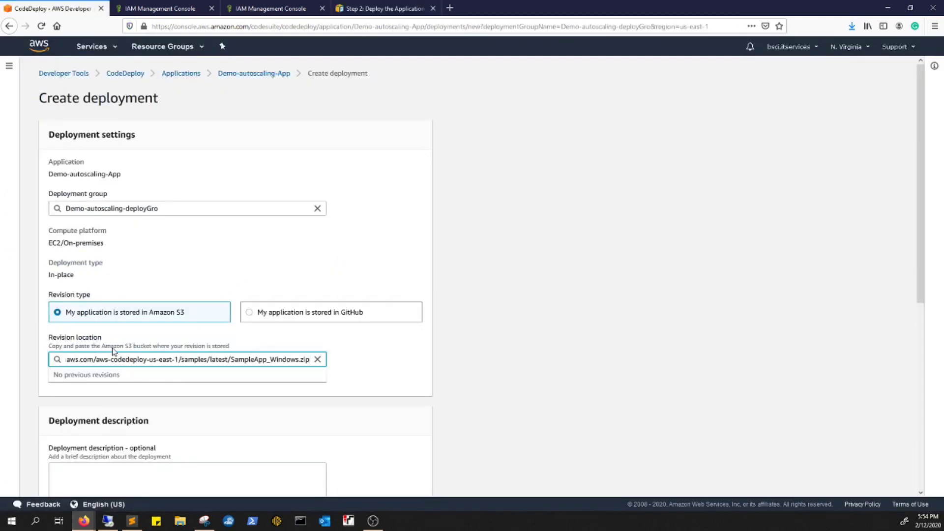
scroll(123, 362, down, 3)
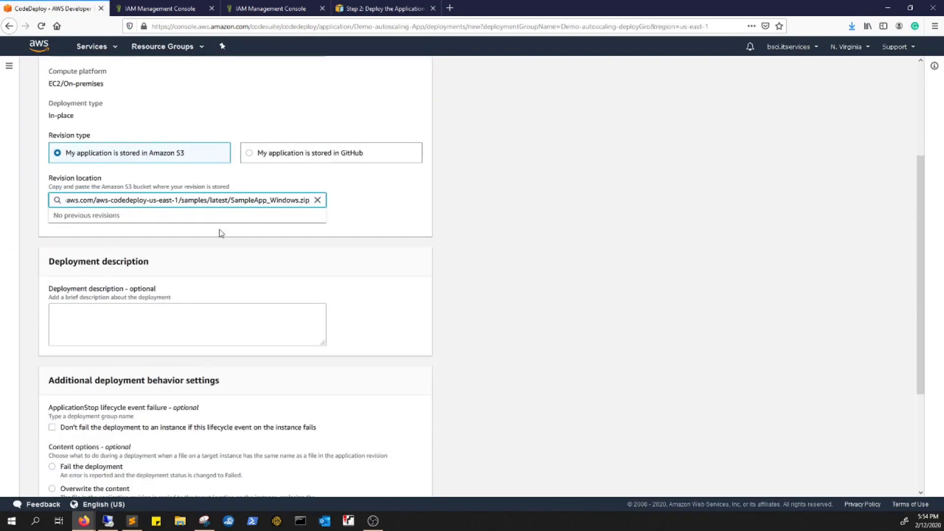
click(225, 250)
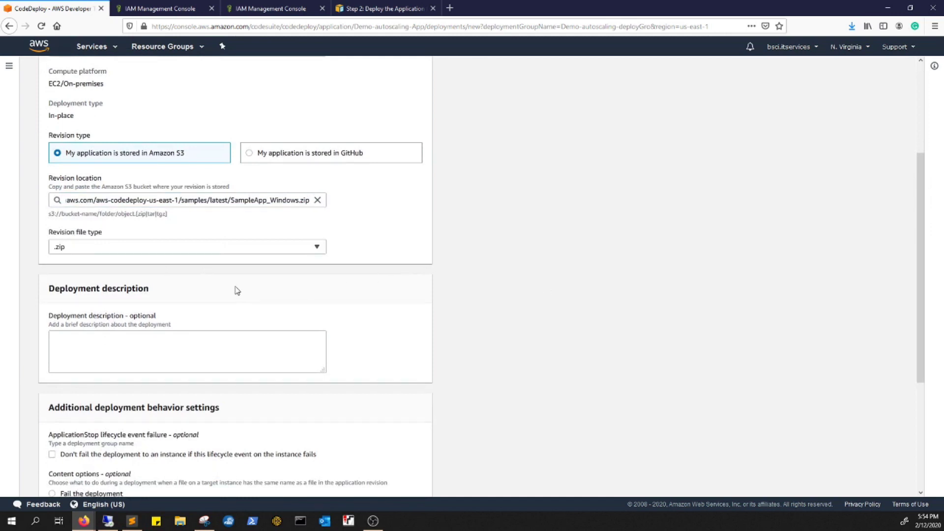
scroll(245, 325, down, 2)
scroll(238, 357, down, 2)
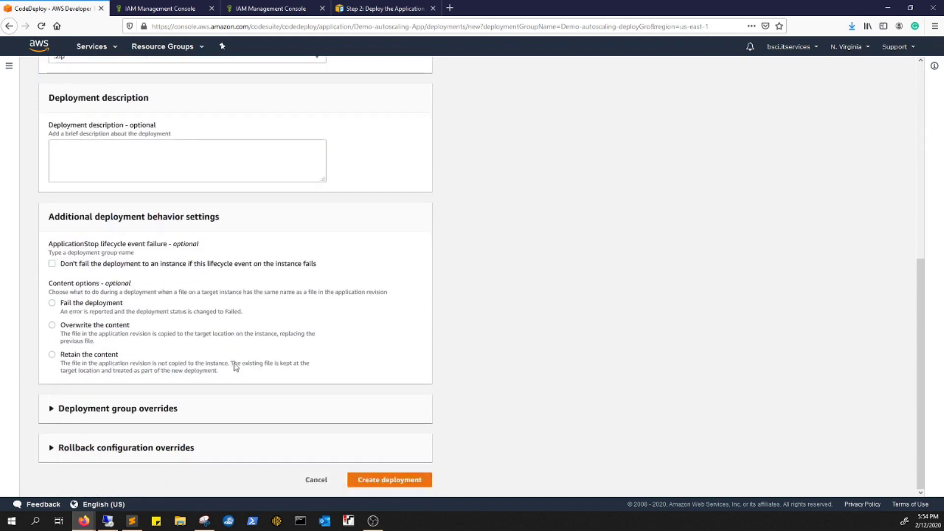
click(388, 481)
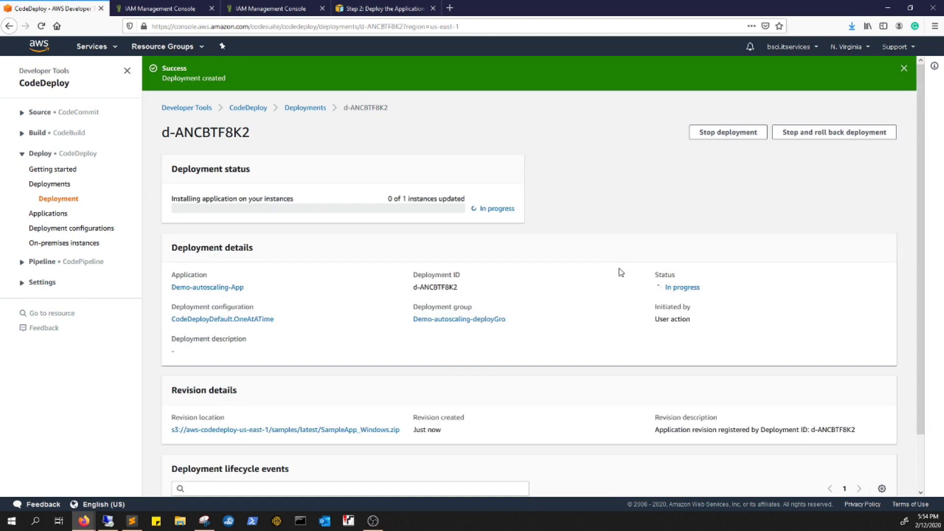
key(alt+s)
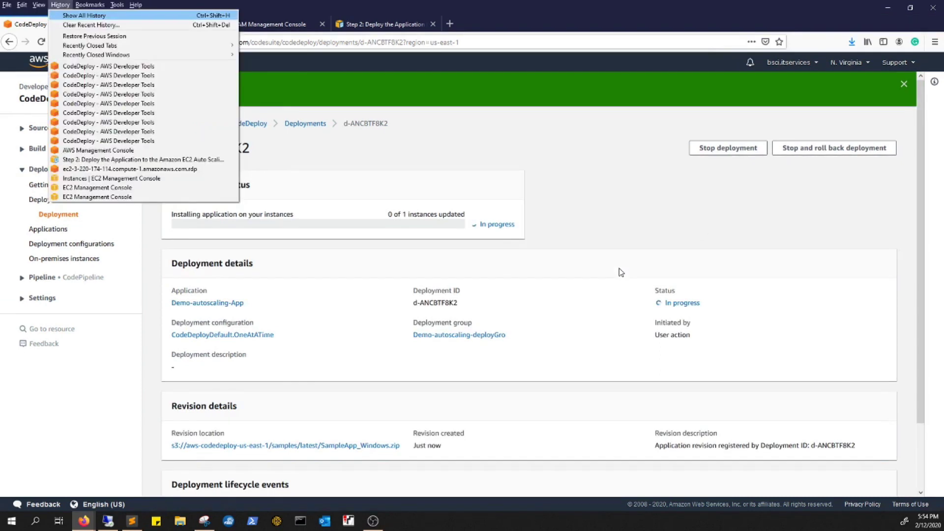
key(Escape)
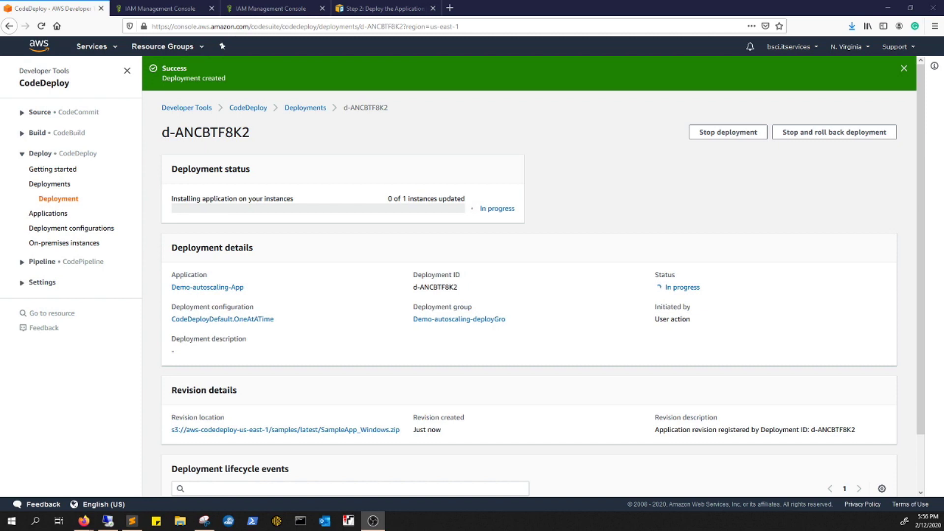
click(732, 215)
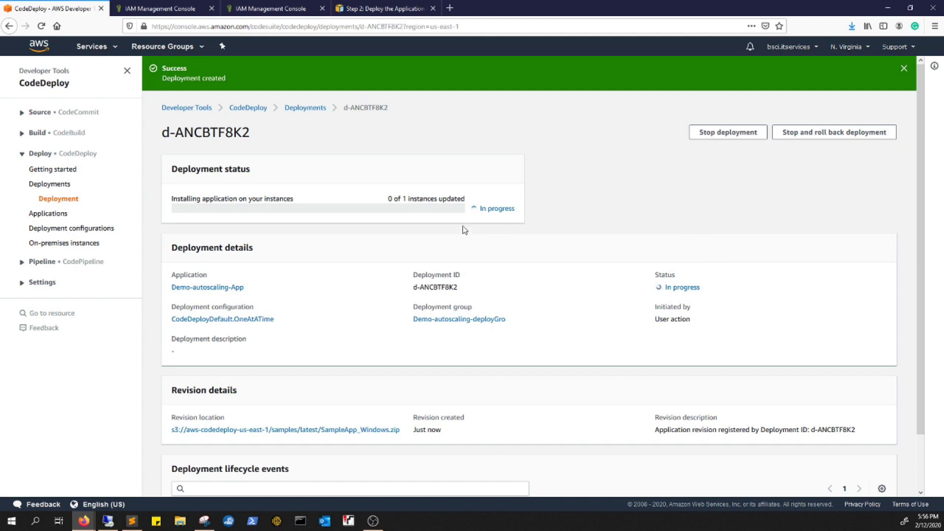
key(alt+s)
click(668, 240)
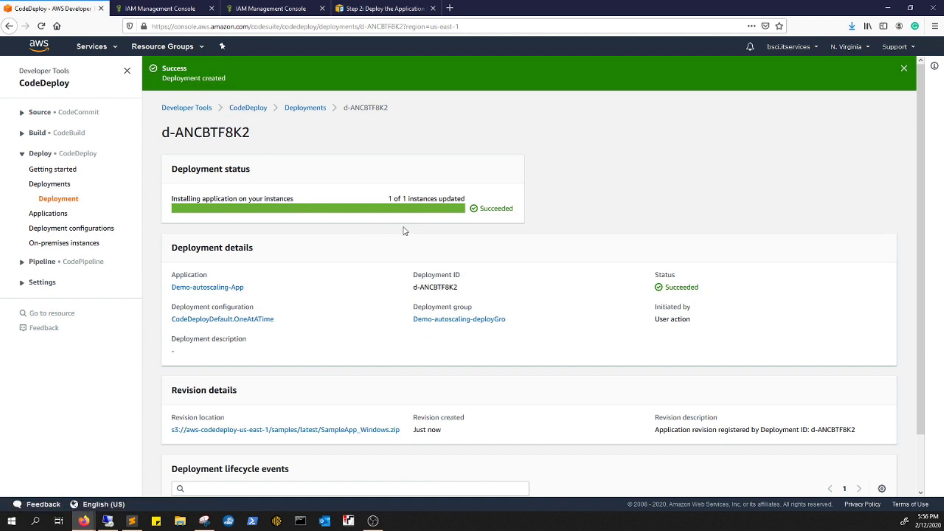
Go to the EC2 instances list and select the running t2.micro instance.
click(106, 49)
click(153, 126)
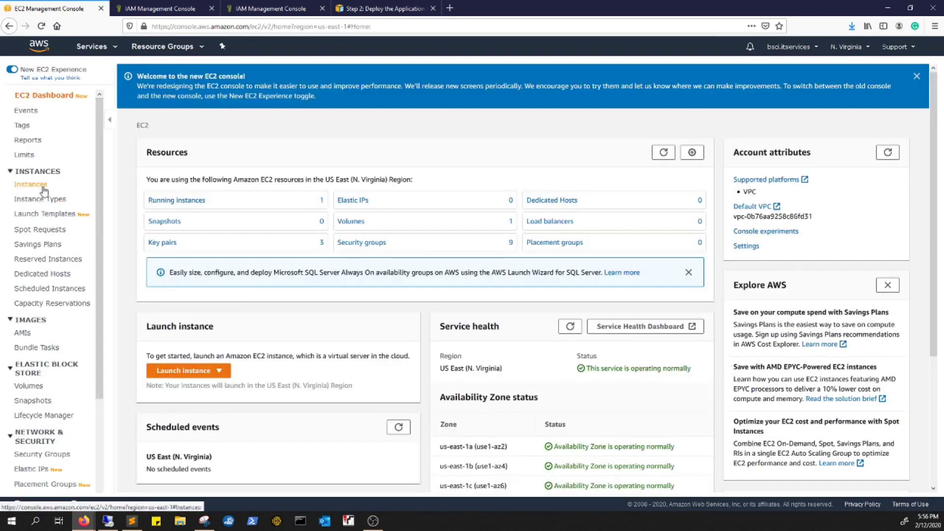
click(36, 183)
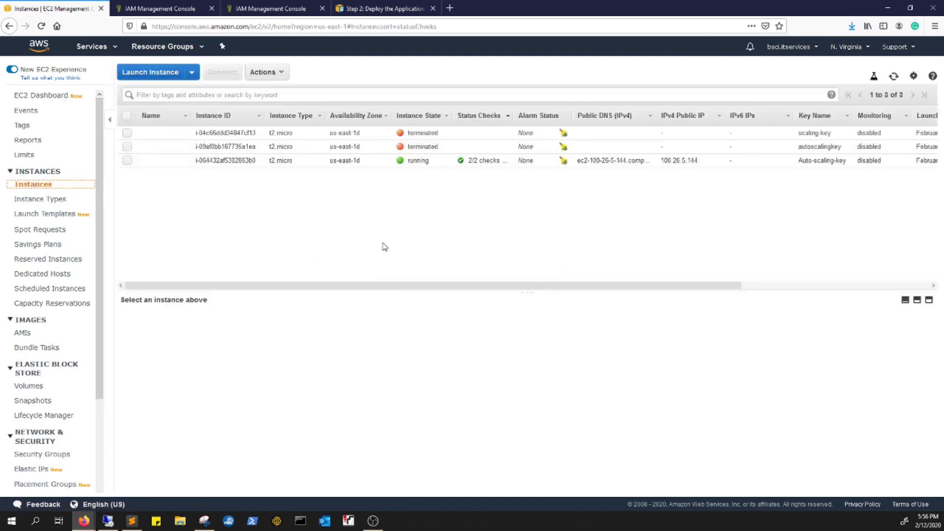
click(202, 162)
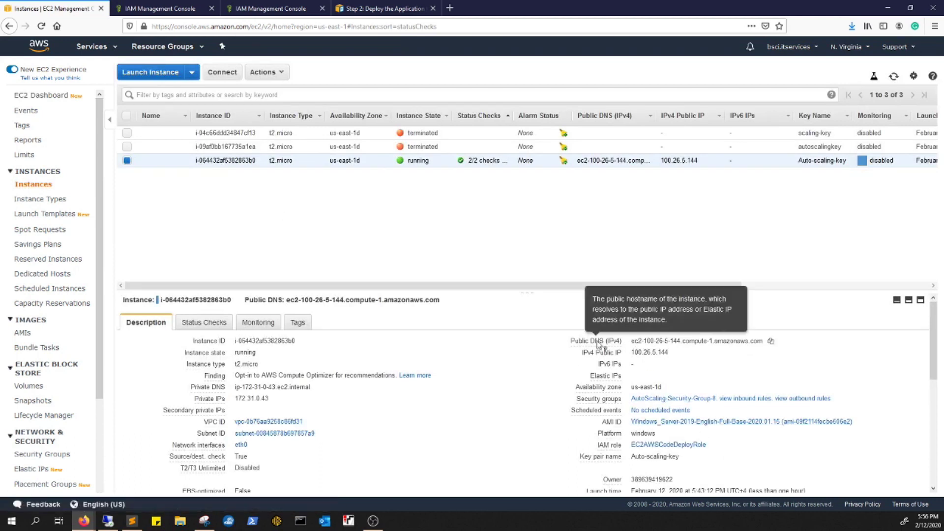
Copy the running instance's public DNS address and load it in a new browser tab.
click(770, 341)
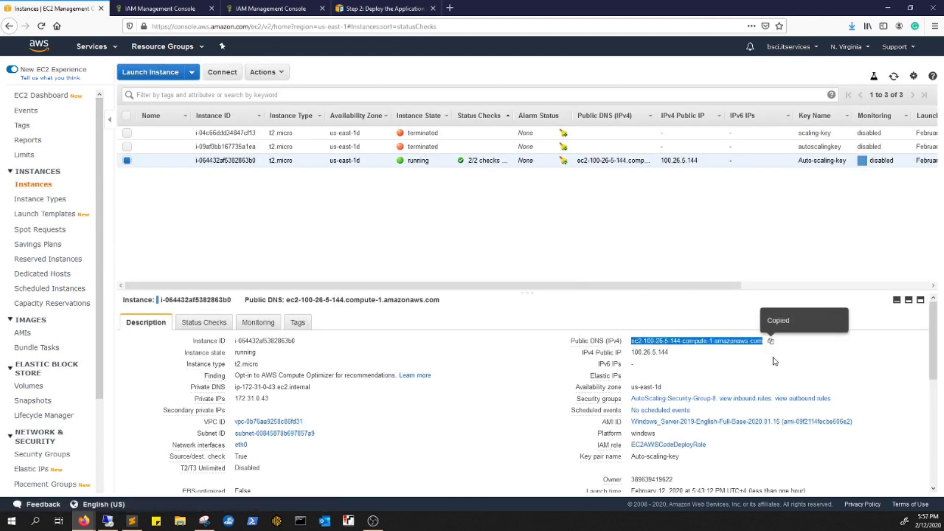
click(449, 8)
key(ctrl+v)
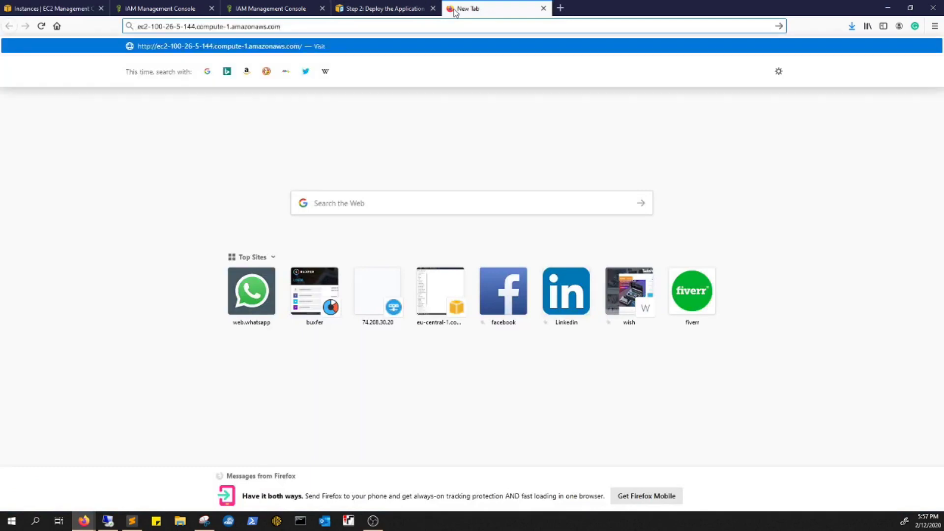
key(Return)
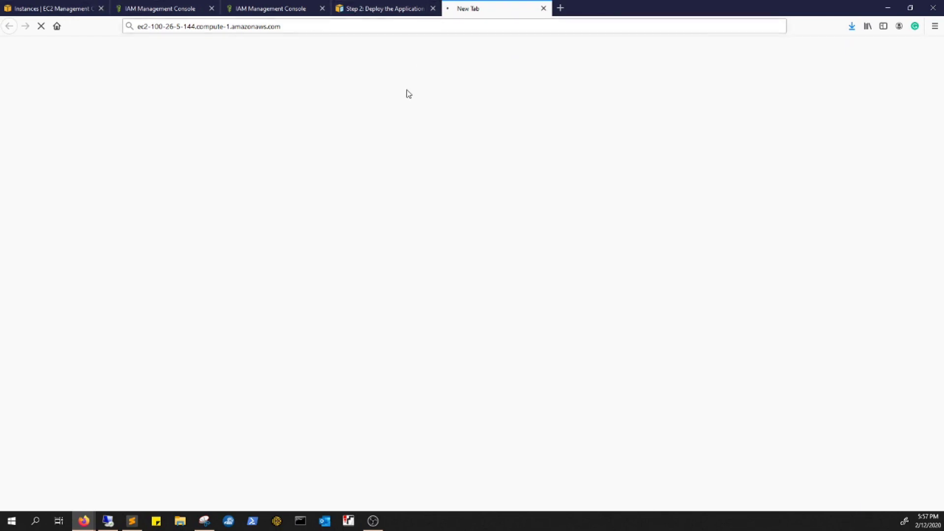
Add an HTTPS rule on port 443 to the inbound rules of the instance's security group, AutoScaling-Security-Group-8, and save.
click(58, 6)
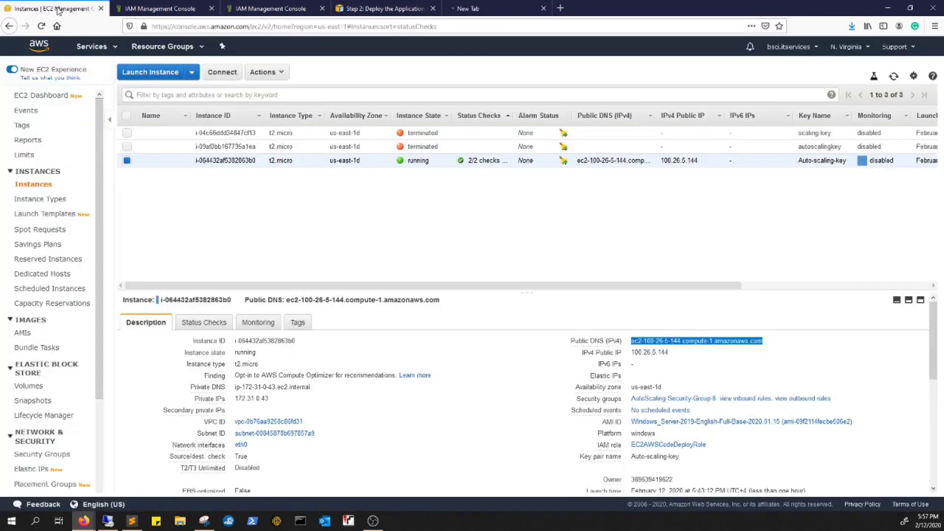
click(653, 399)
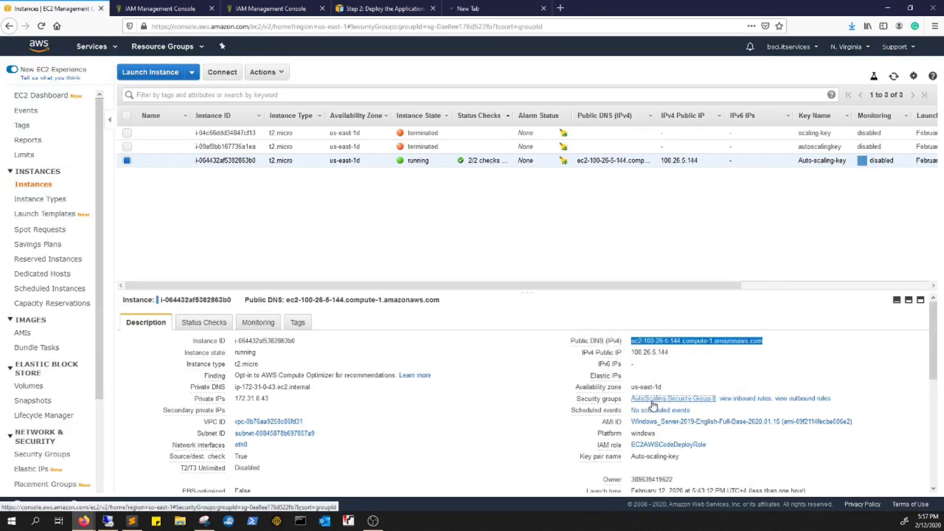
click(194, 323)
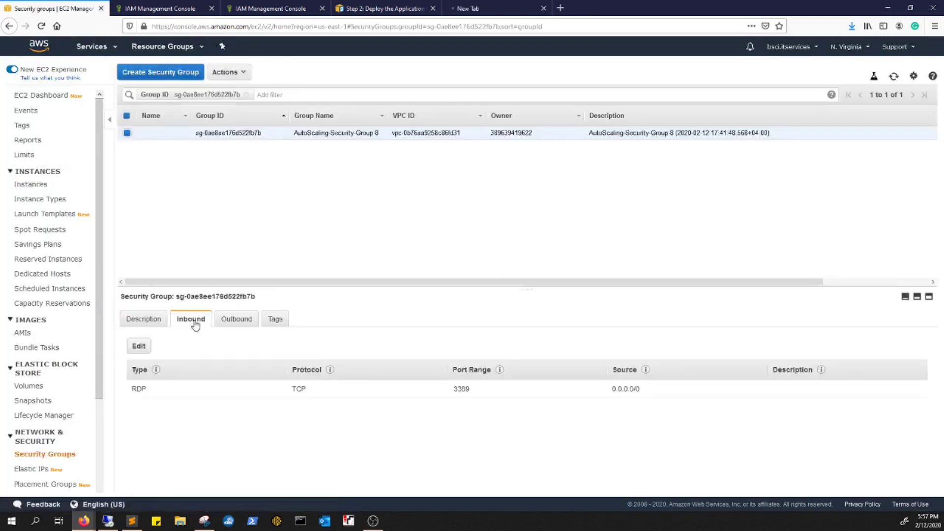
click(146, 348)
click(234, 284)
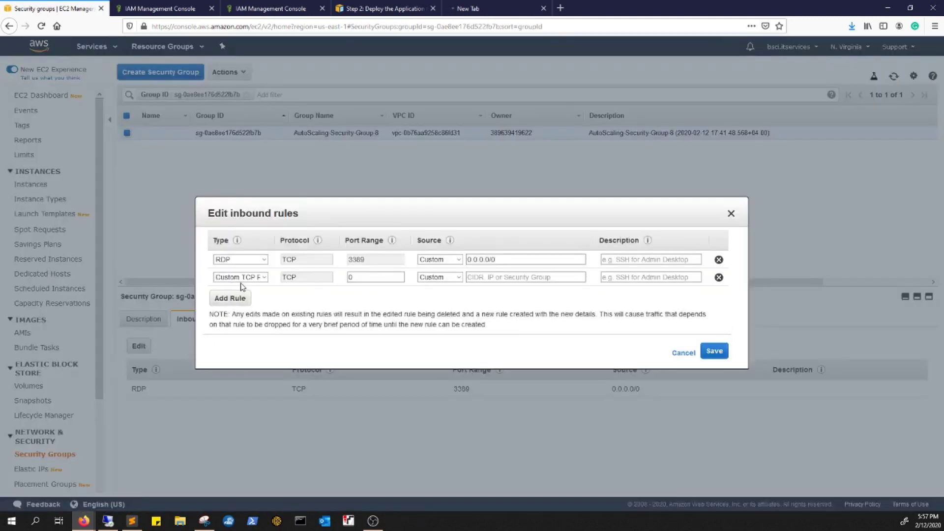
click(240, 278)
click(244, 265)
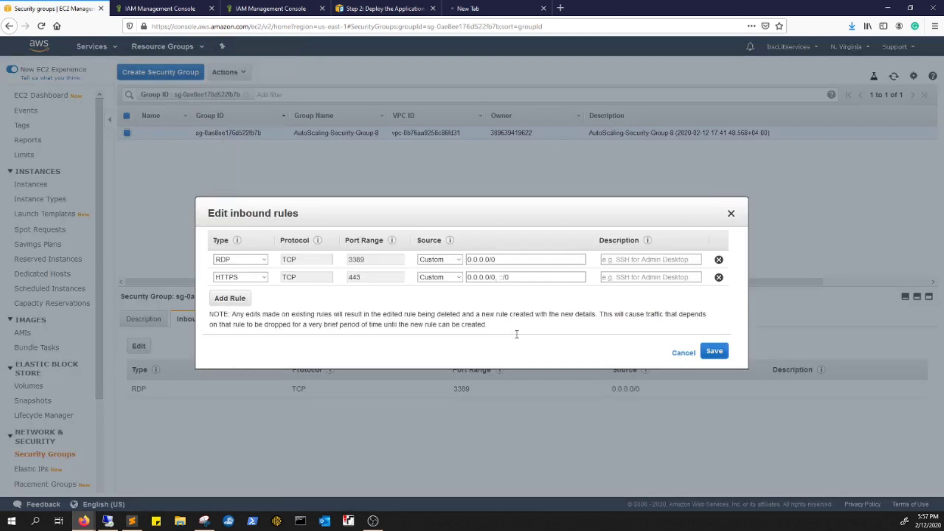
click(714, 351)
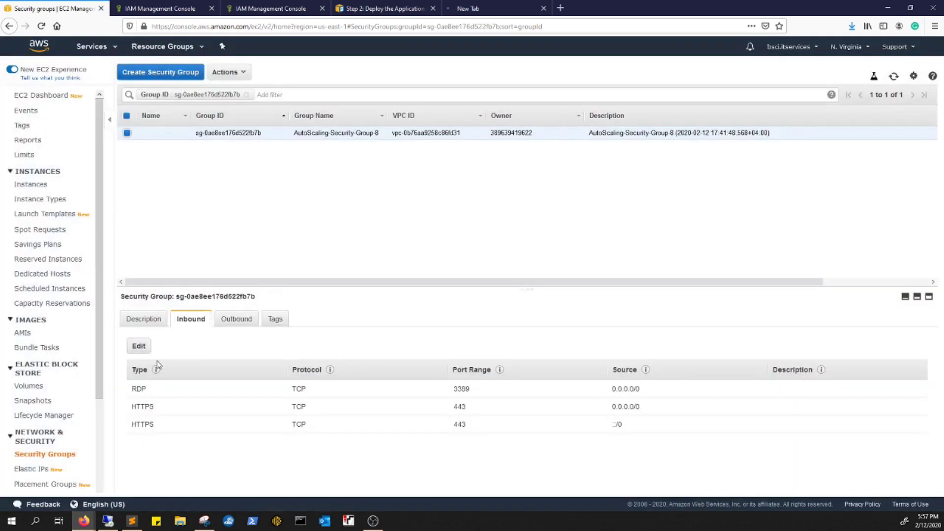
Change the inbound HTTPS rule with source ::/0 to type HTTP and save the rules.
click(139, 347)
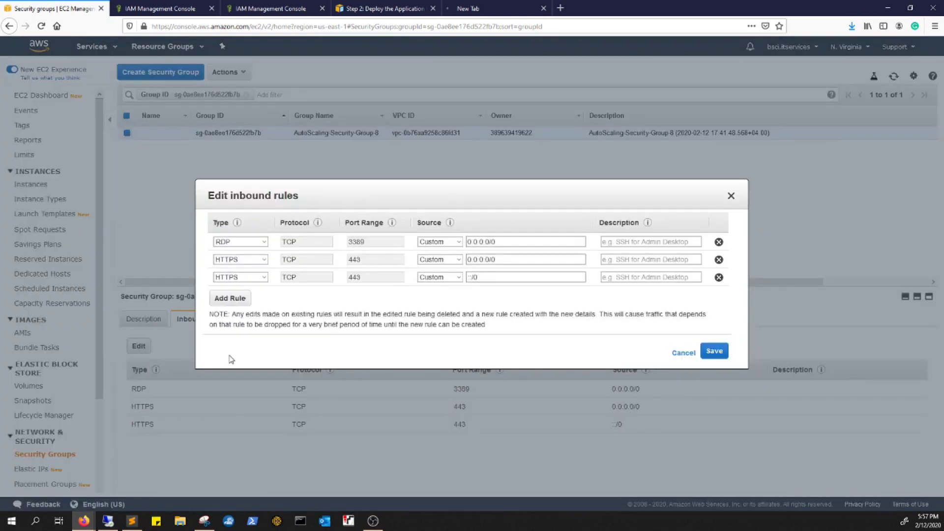
click(264, 278)
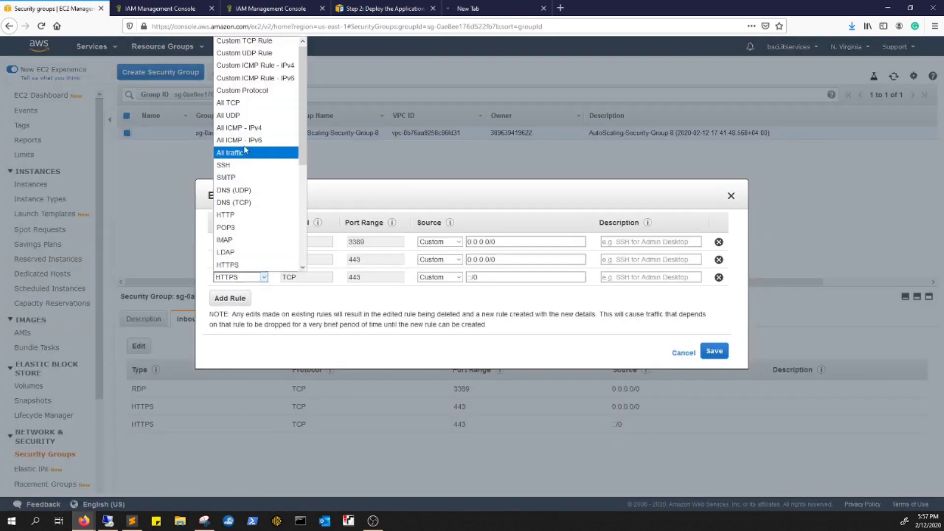
click(226, 215)
click(719, 350)
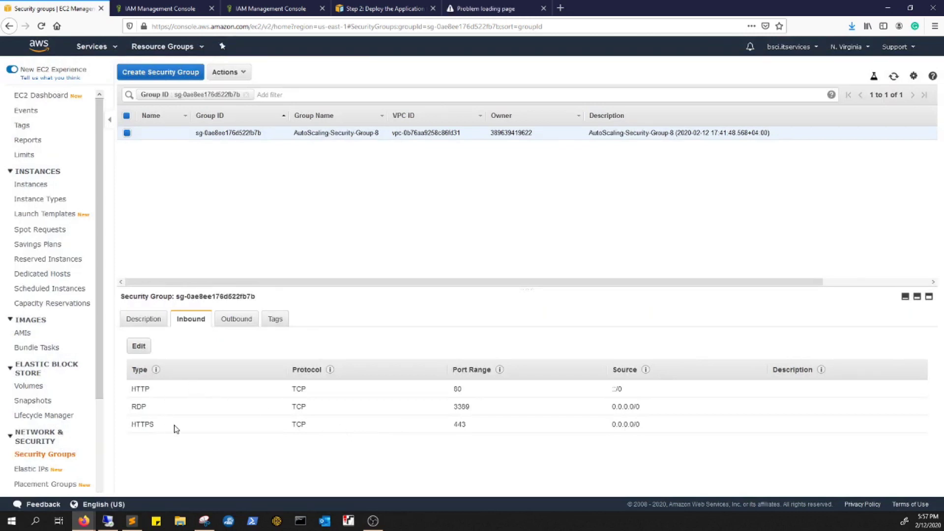
Close the problem-loading page, return to the running instance, and load its public DNS address again in a new browser tab.
click(543, 8)
click(31, 185)
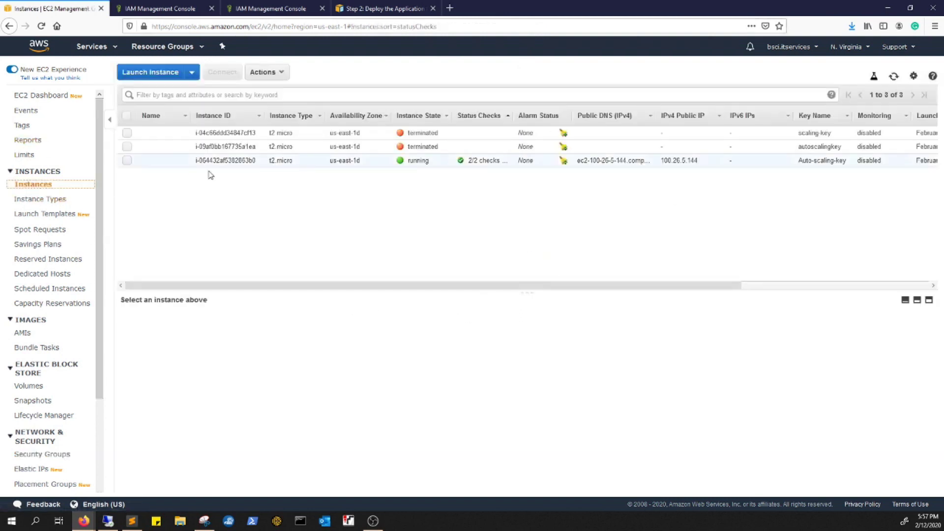
click(149, 161)
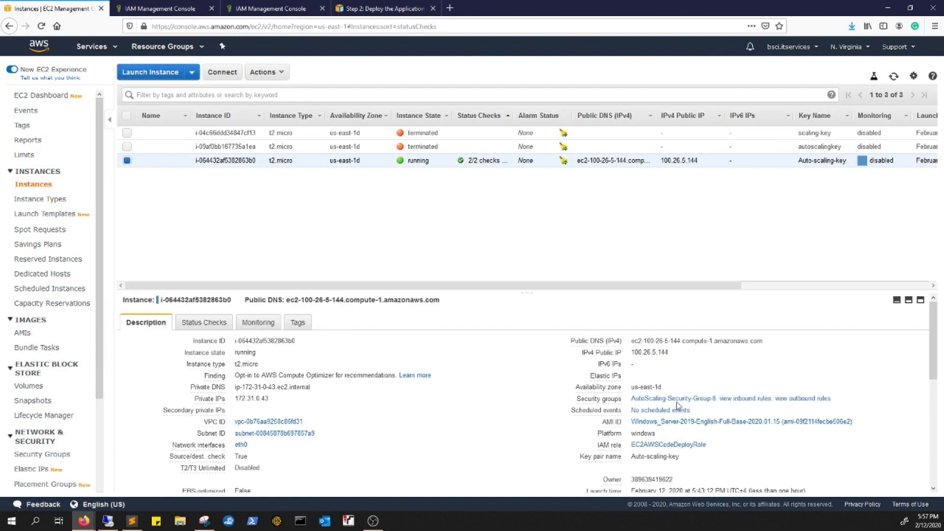
click(772, 342)
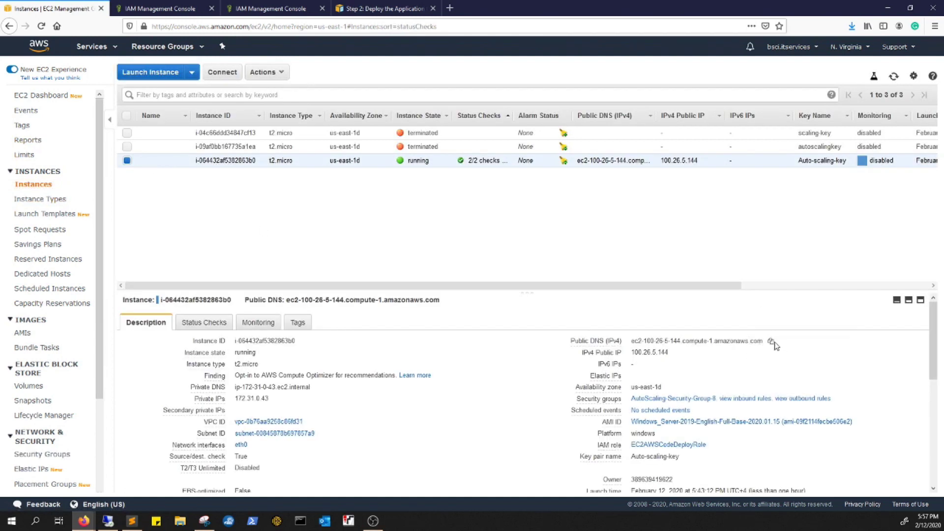
click(773, 343)
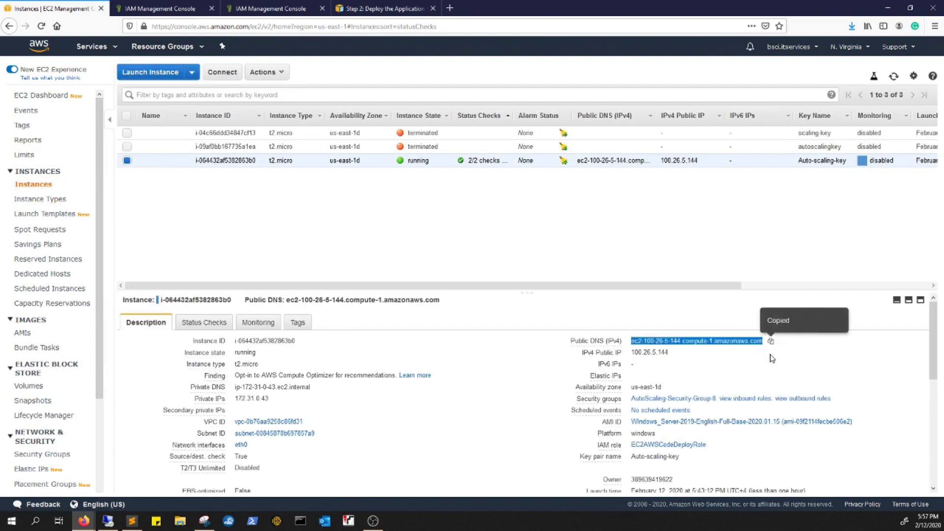
click(449, 8)
key(ctrl+v)
key(Return)
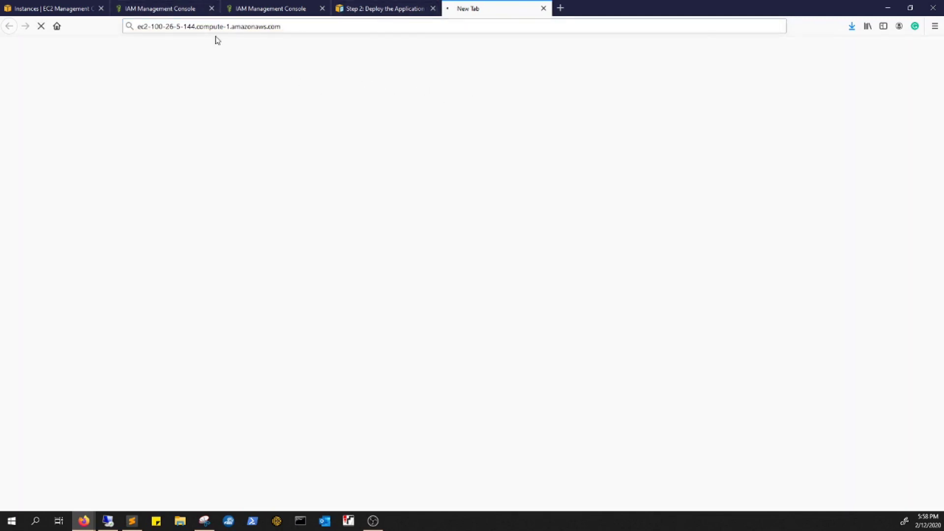
click(139, 27)
key(Home)
text(https://)
key(Return)
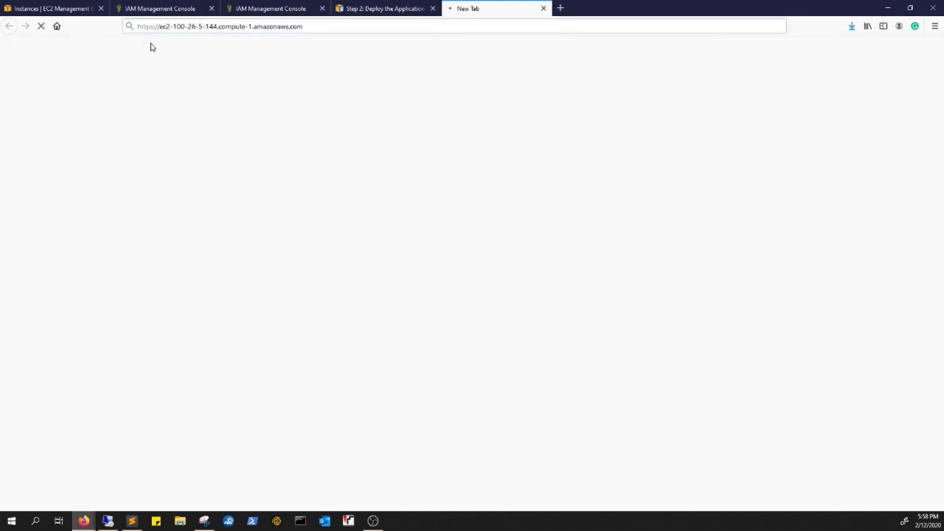
Copy the instance's IPv4 public IP, load it in another browser tab, and compare it with the tab loading the DNS address.
click(77, 13)
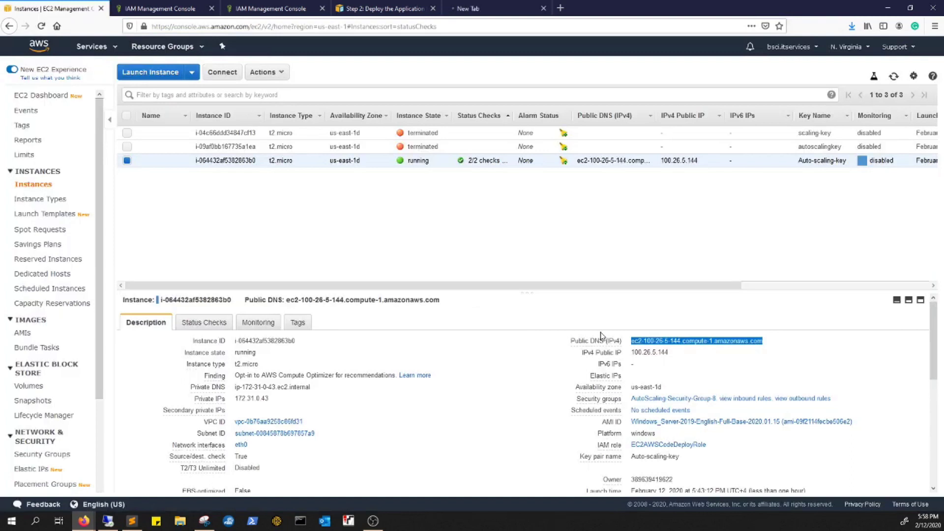
double_click(661, 352)
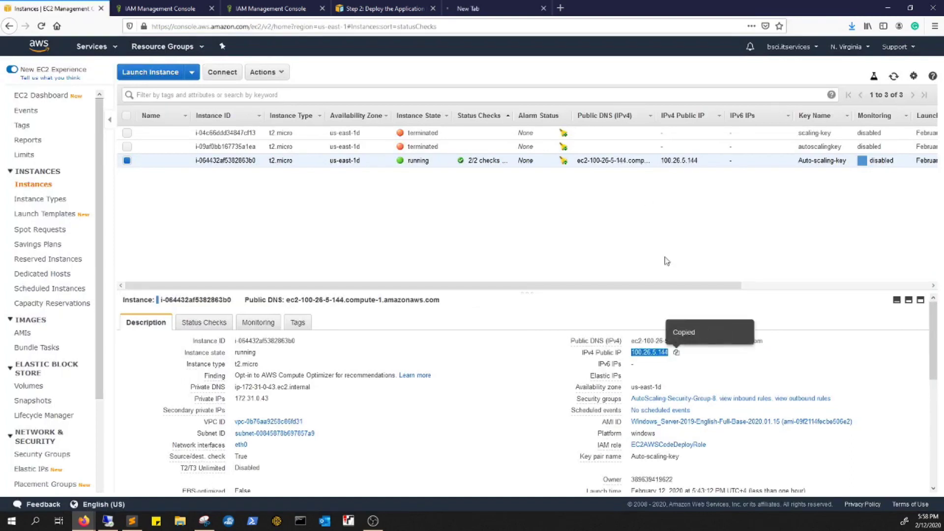
click(560, 8)
key(ctrl+v)
key(Return)
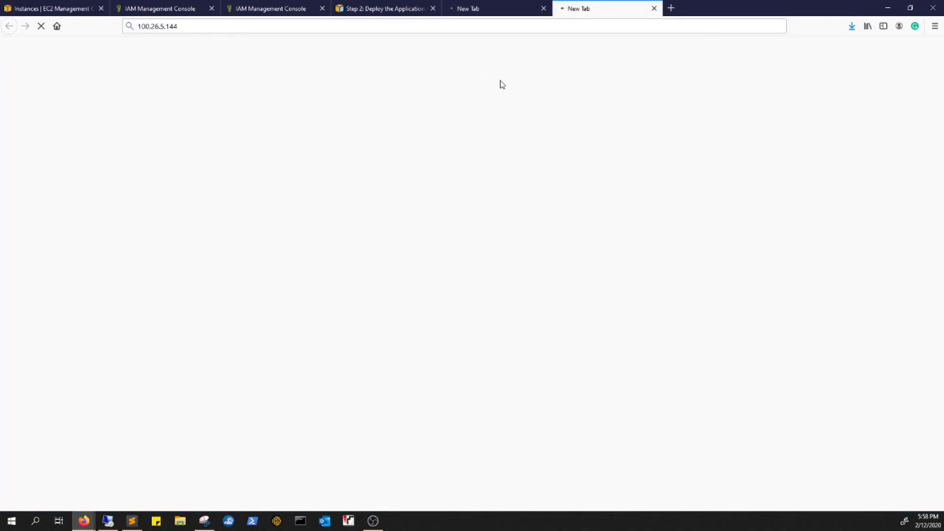
click(479, 8)
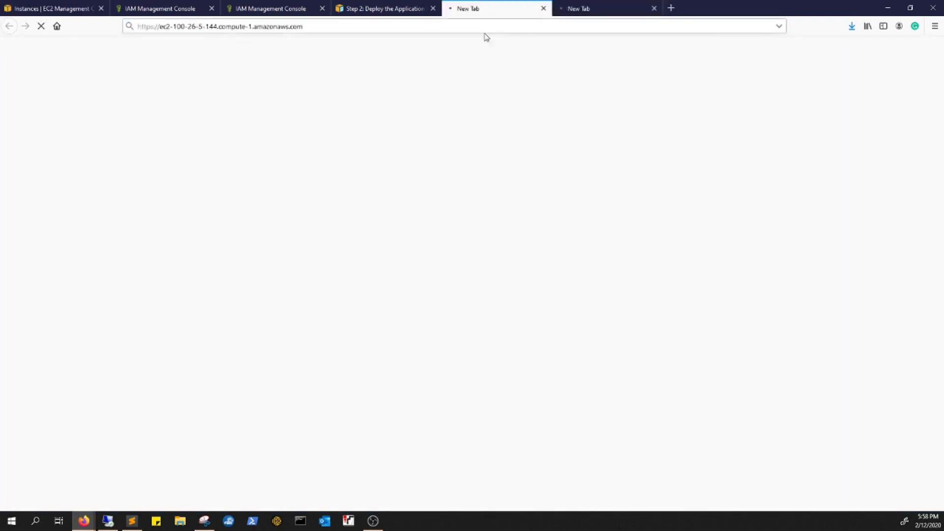
click(587, 12)
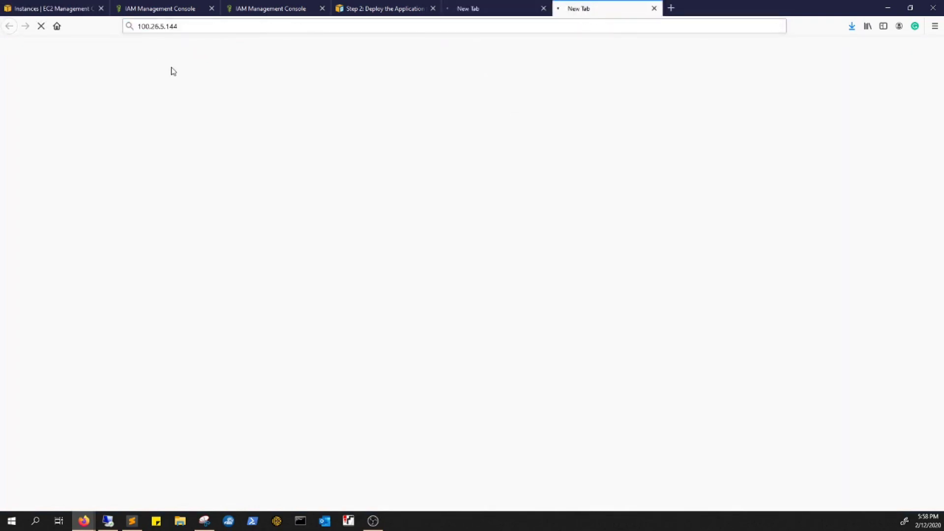
click(56, 25)
click(59, 8)
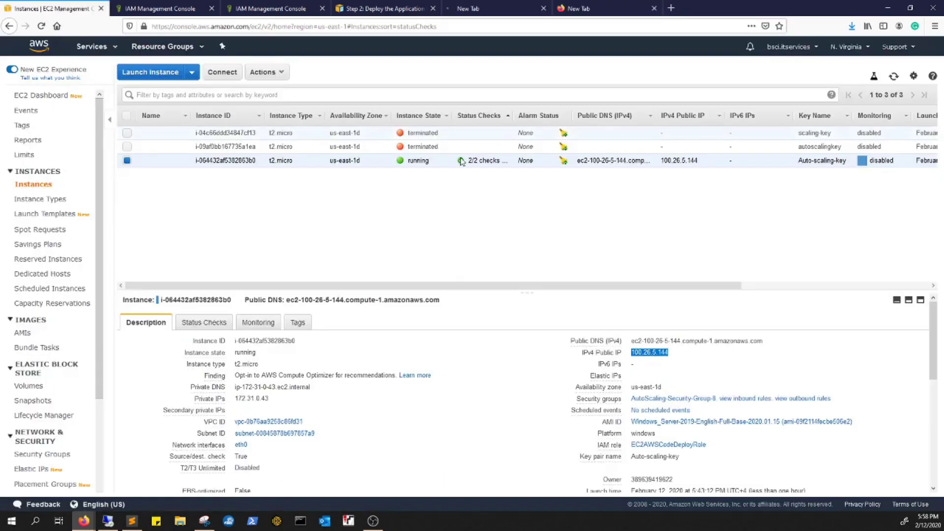
click(892, 77)
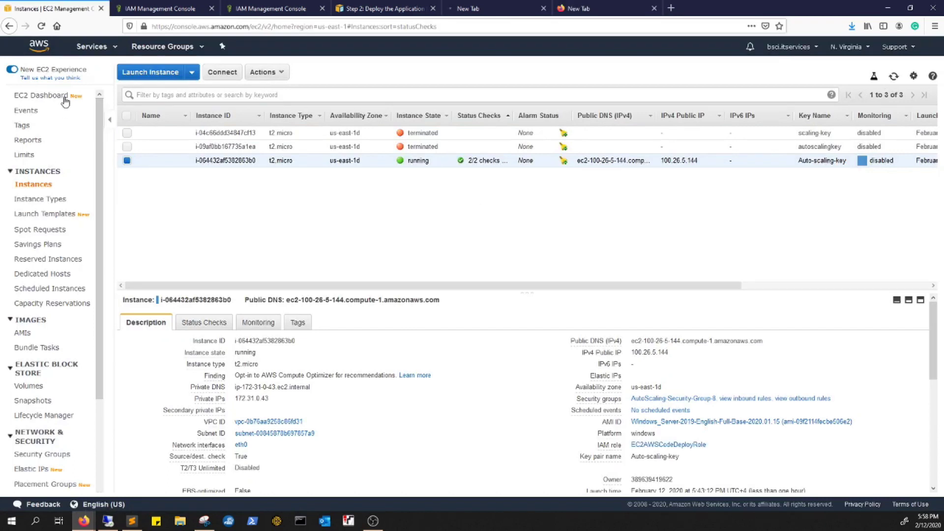
click(531, 9)
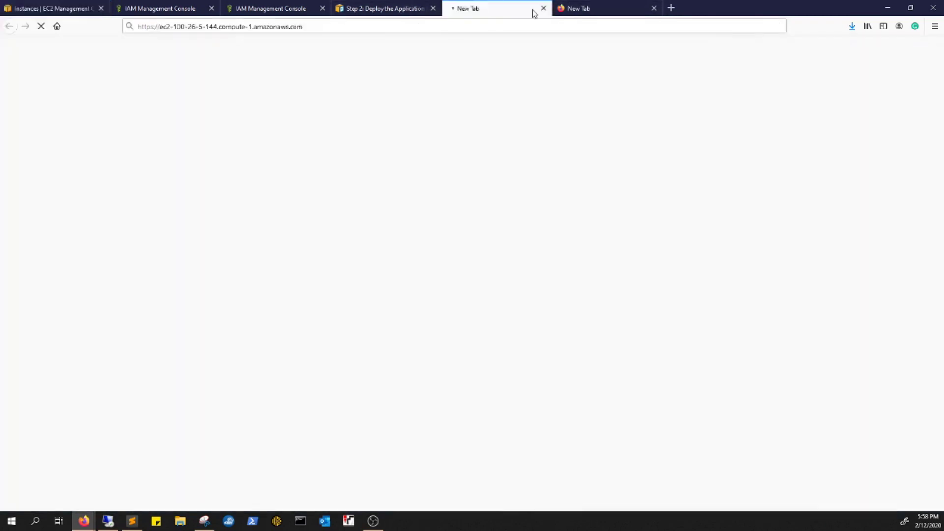
click(543, 8)
click(54, 9)
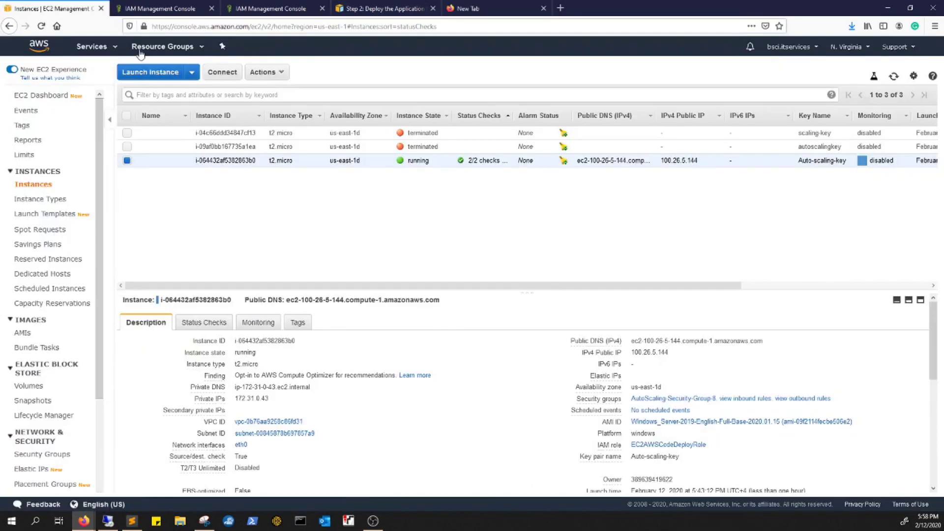
Open the CodeDeploy deployment history and review the details of the Demo-autoscaling-App deployment.
click(90, 47)
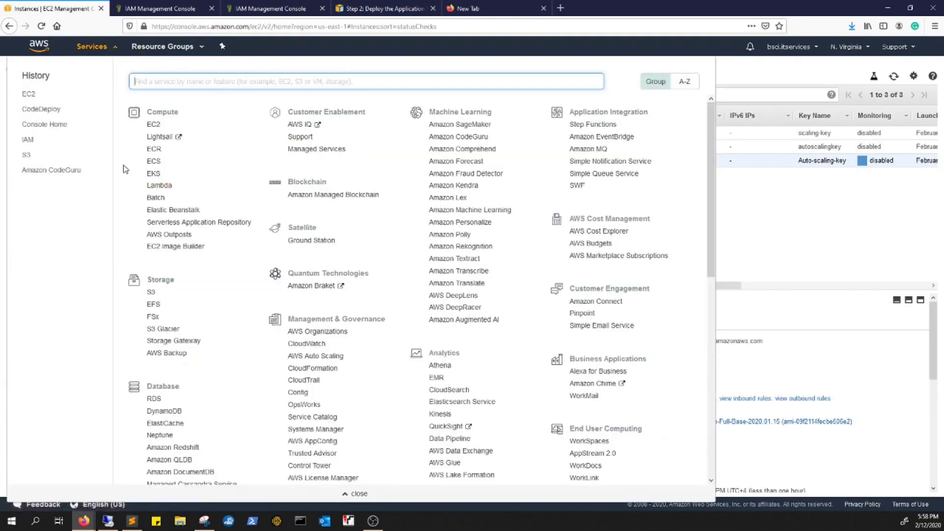
click(33, 112)
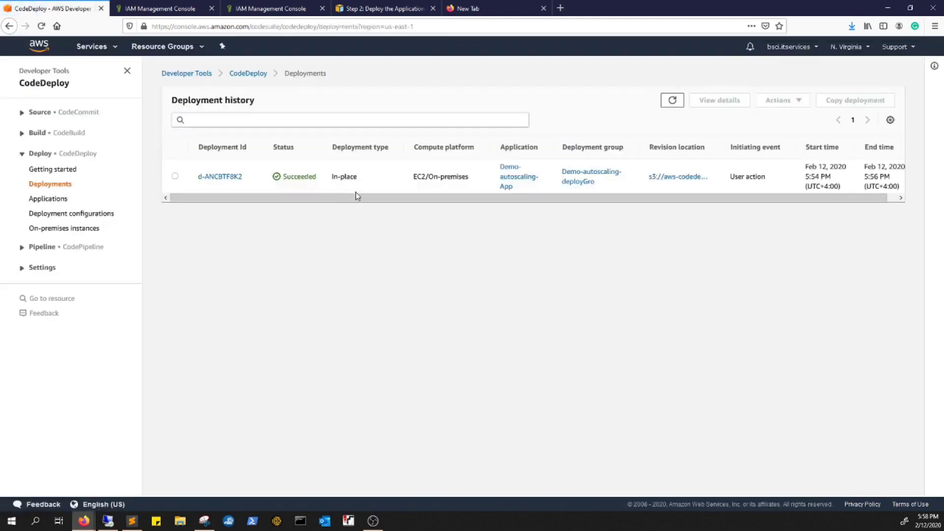
click(220, 181)
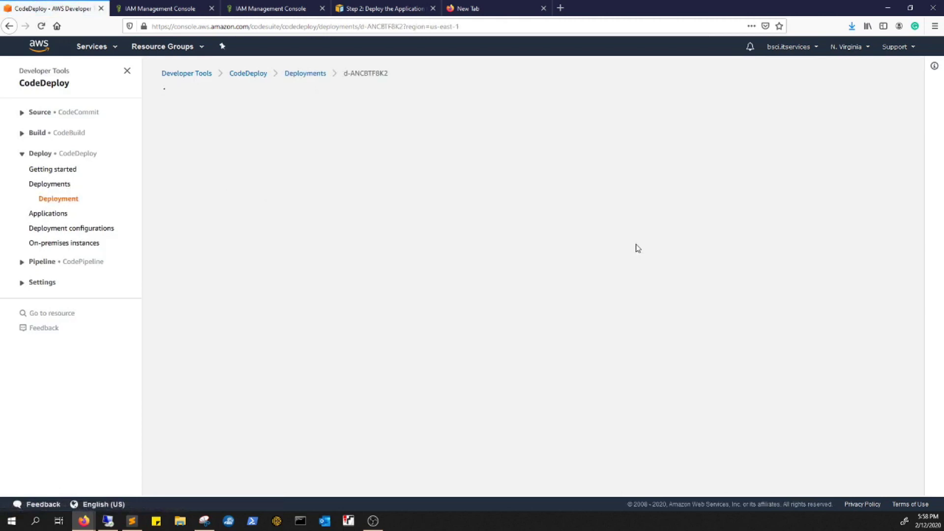
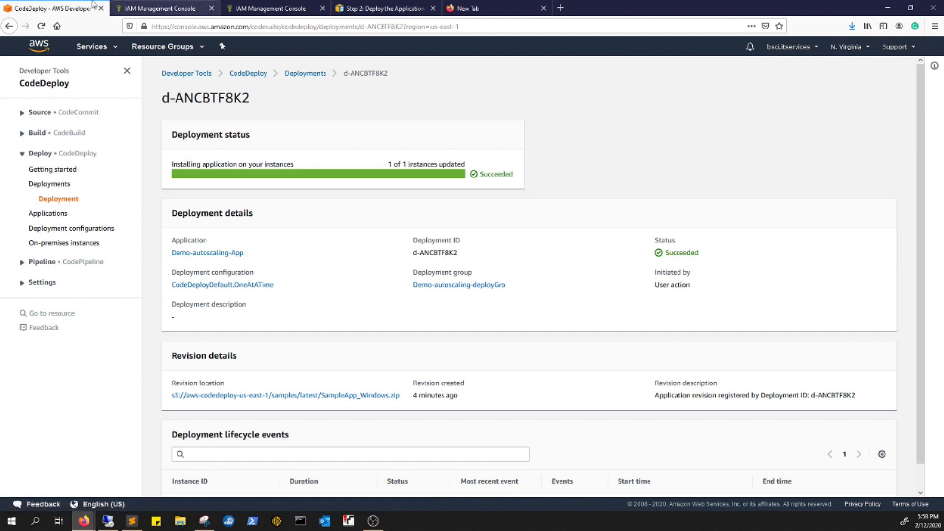
click(179, 6)
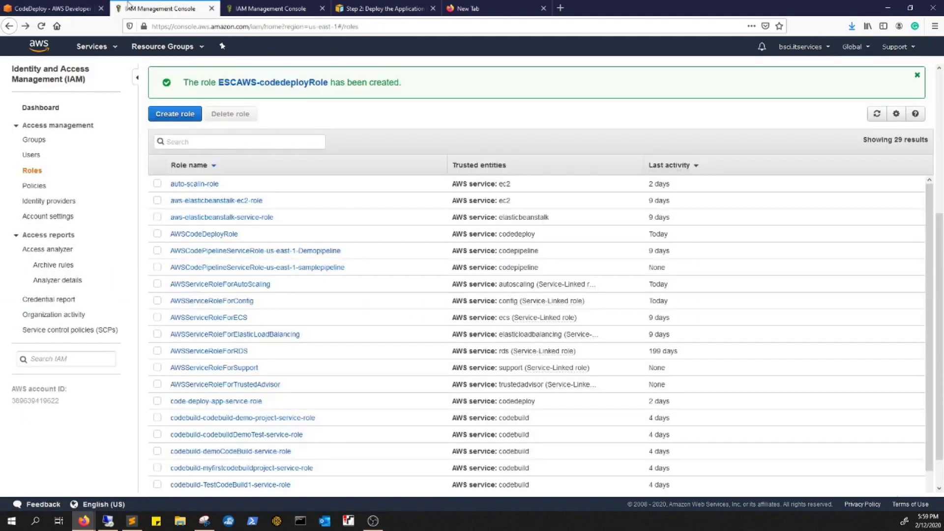
click(54, 8)
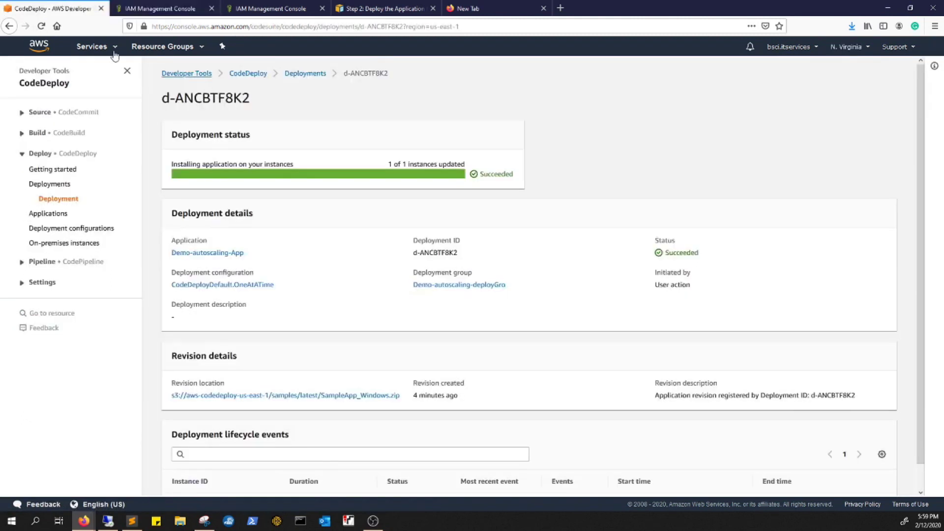
Return to the running EC2 instance, copy its public DNS address, and load it in the existing blank browser tab.
click(94, 47)
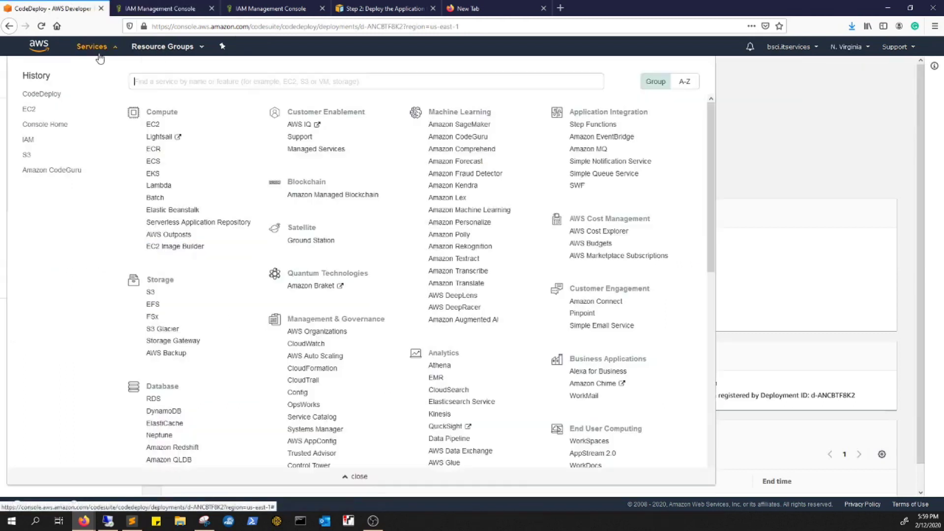
click(153, 125)
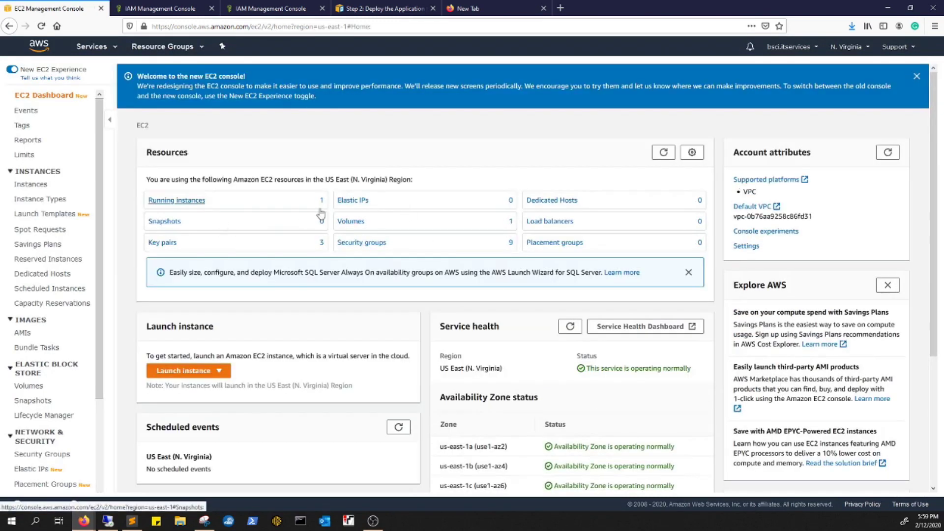
click(199, 201)
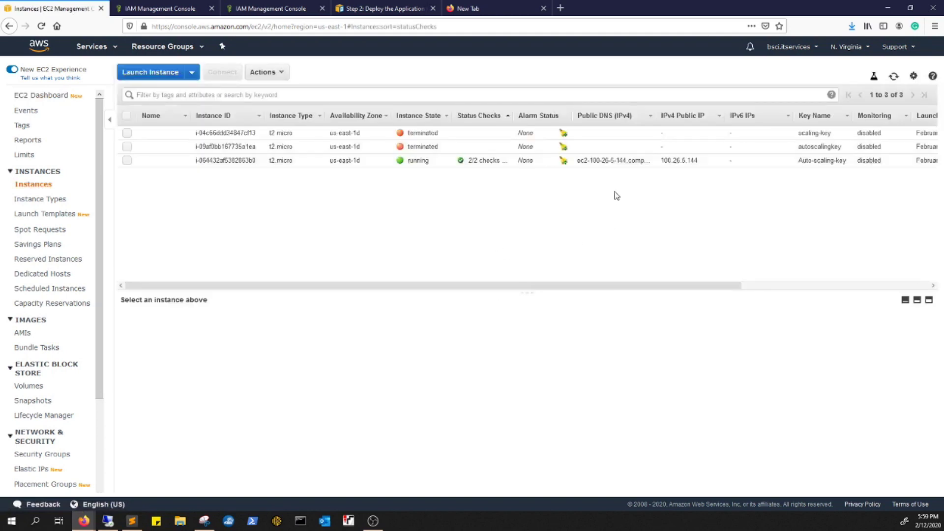
click(127, 160)
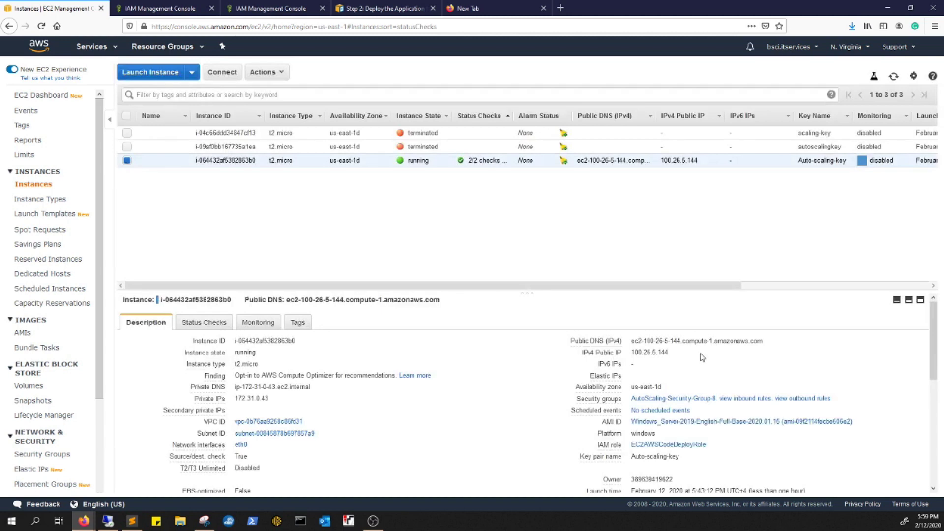
click(770, 340)
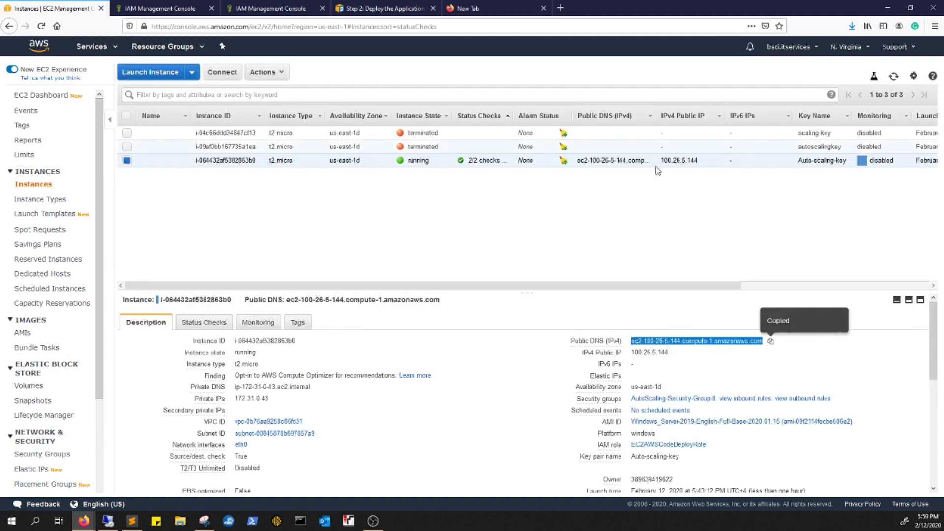
click(449, 6)
key(ctrl+v)
key(Return)
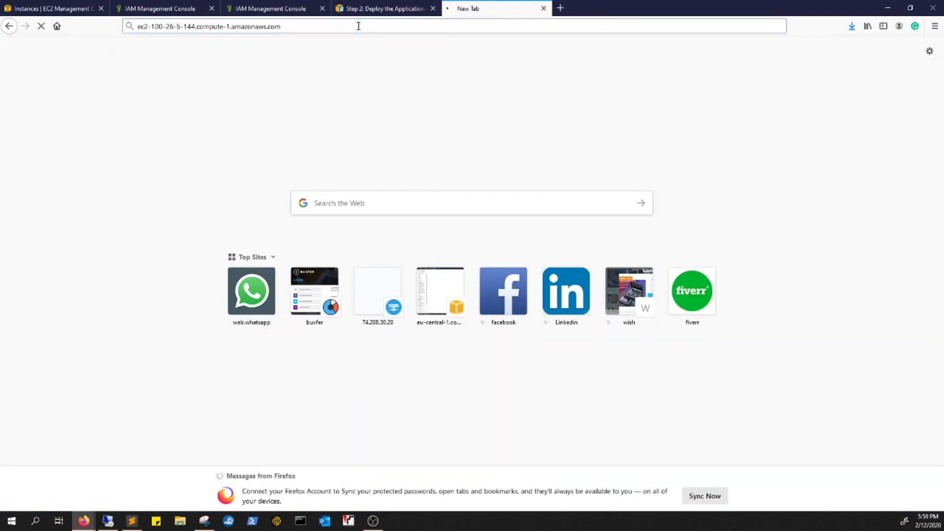
click(140, 26)
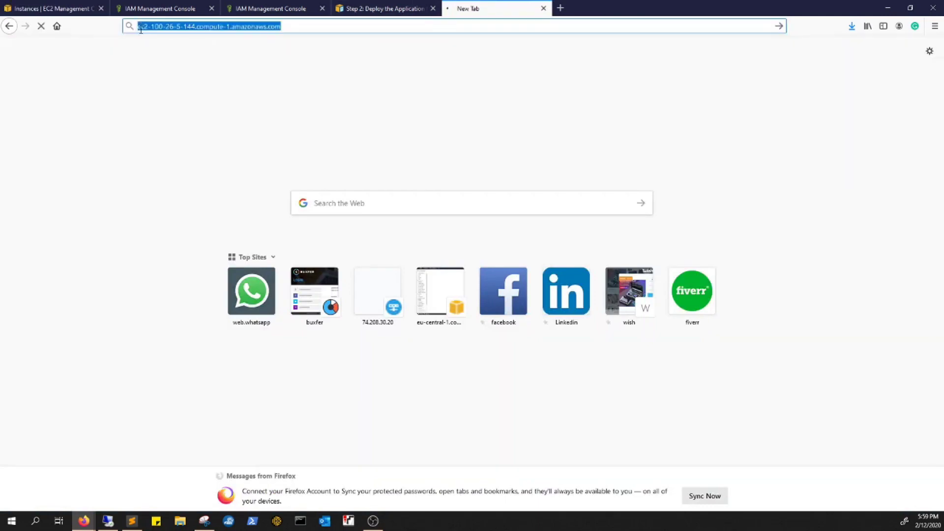
key(Home)
text(https)
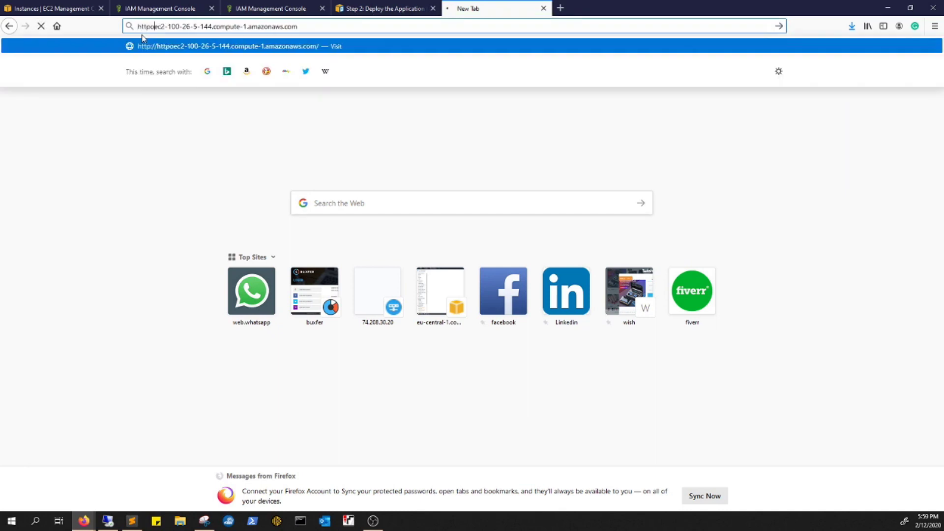
text(://)
key(Return)
drag(161, 26, 93, 36)
key(BackSpace)
text(http:/)
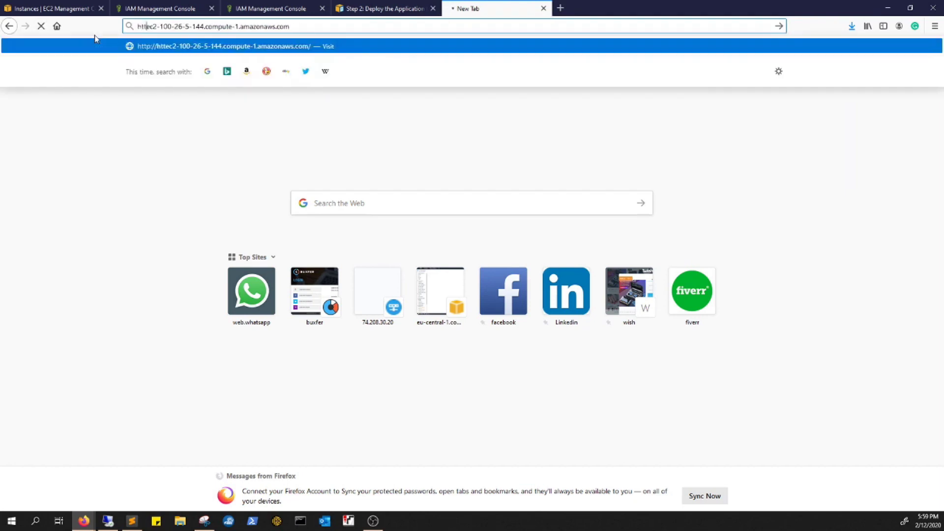
text(/)
key(Return)
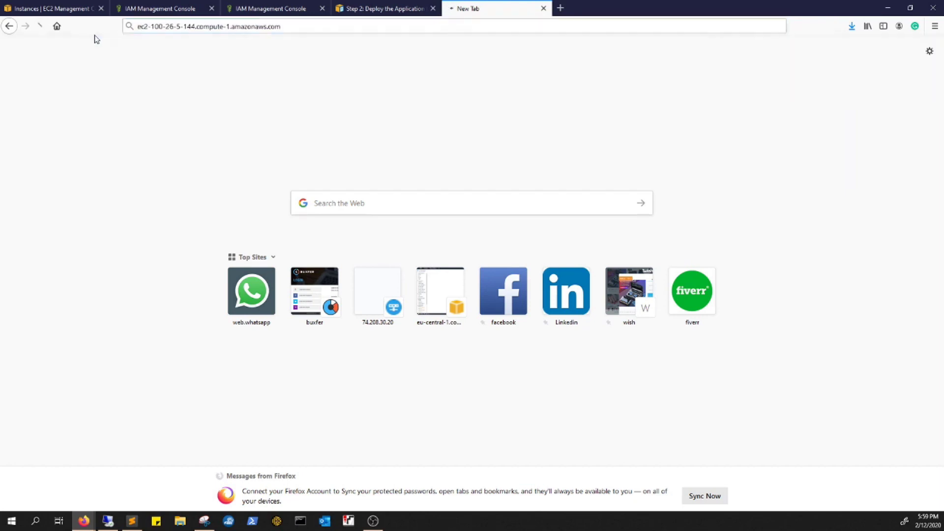
Edit the inbound rules of the instance's AutoScaling-Security-Group-8 security group and remove the HTTP rule with source ::/0.
click(84, 7)
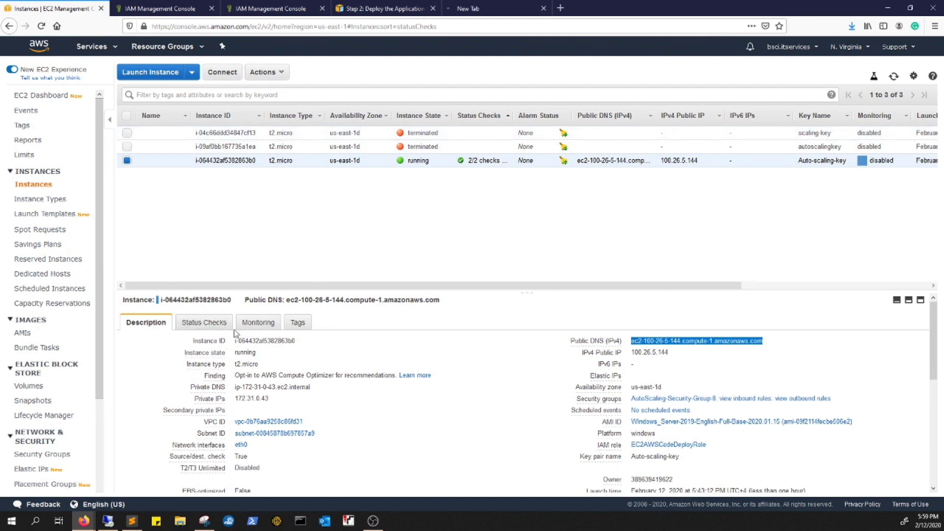
click(650, 399)
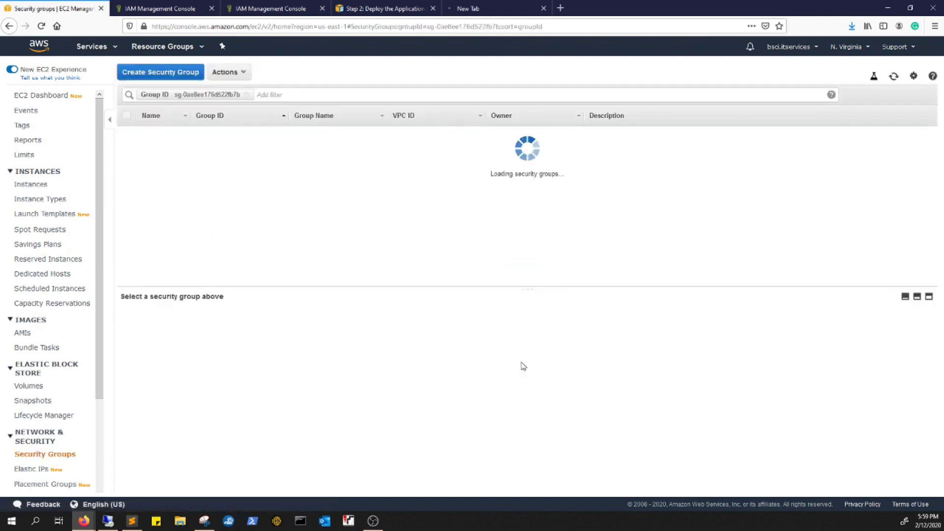
click(199, 323)
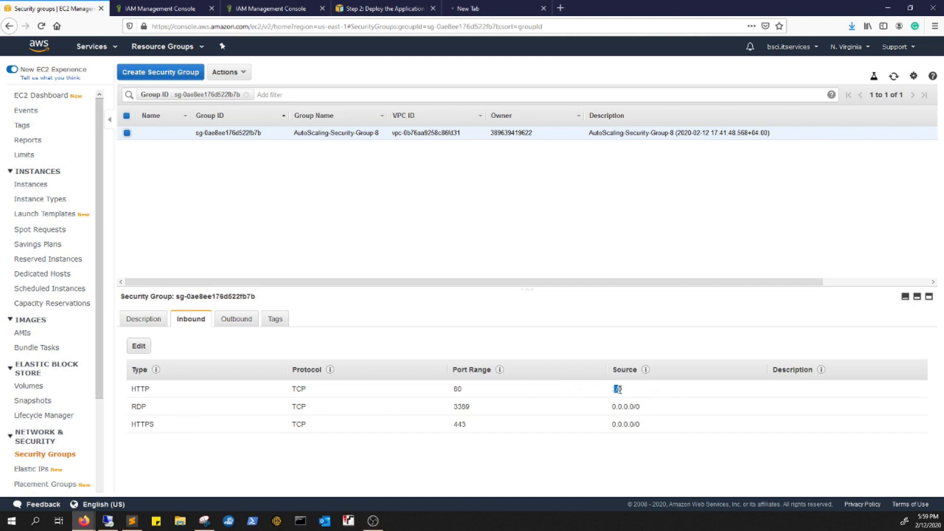
click(138, 346)
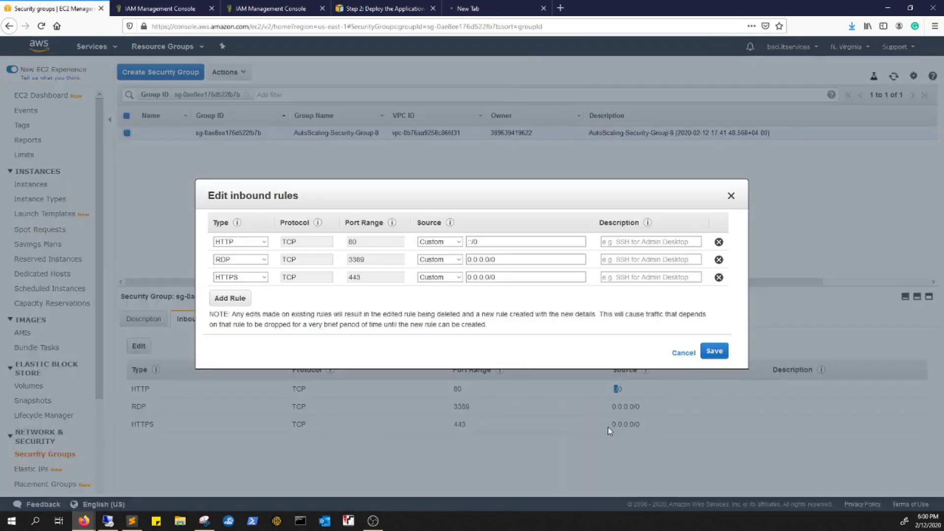
click(469, 259)
click(718, 242)
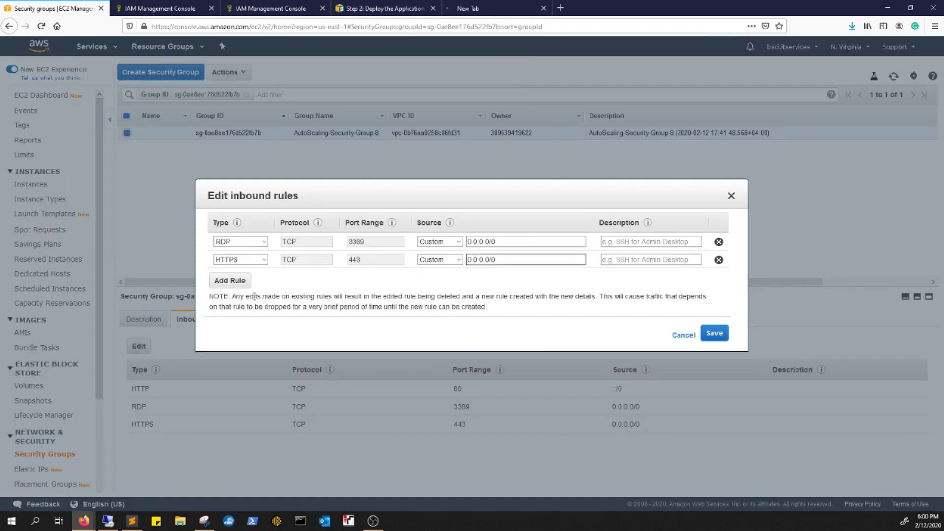
Add an HTTP inbound rule with only 0.0.0.0/0 as its source and save the rules.
click(227, 280)
click(241, 277)
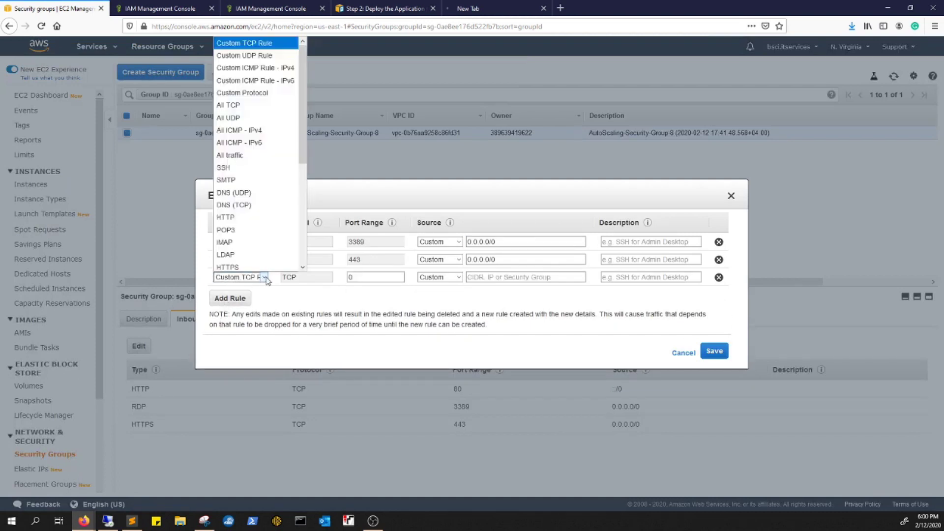
click(246, 215)
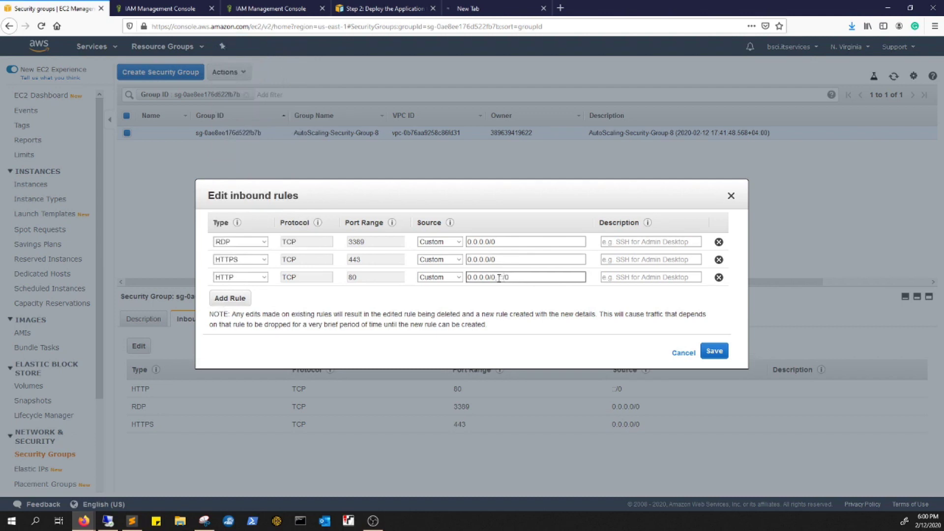
drag(496, 278, 521, 277)
key(BackSpace)
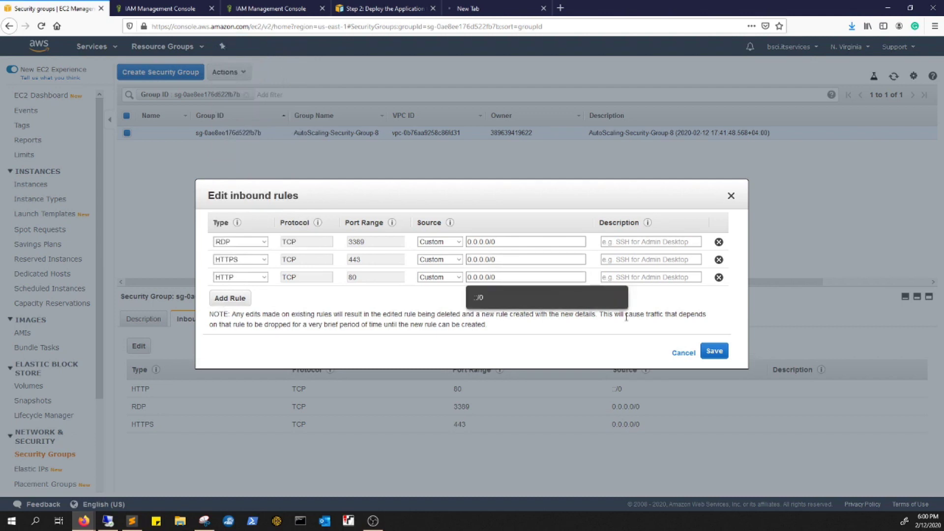
click(715, 352)
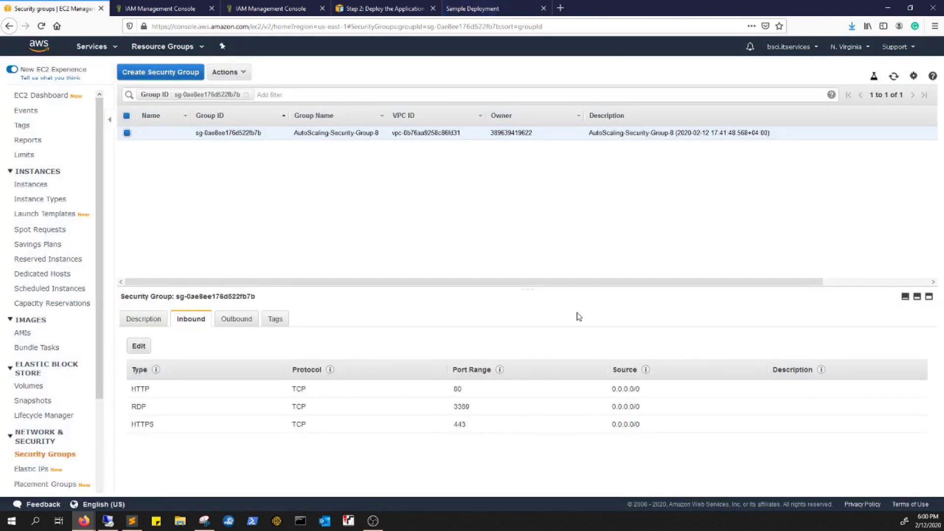
Close the Sample Deployment tab, return to the running instance, and load its copied public DNS address in a new browser tab.
click(543, 8)
click(163, 323)
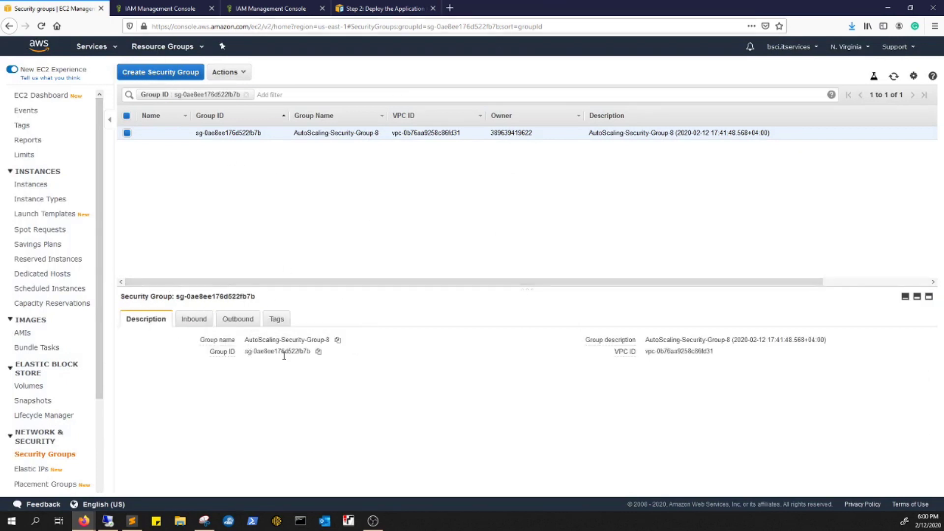
click(31, 185)
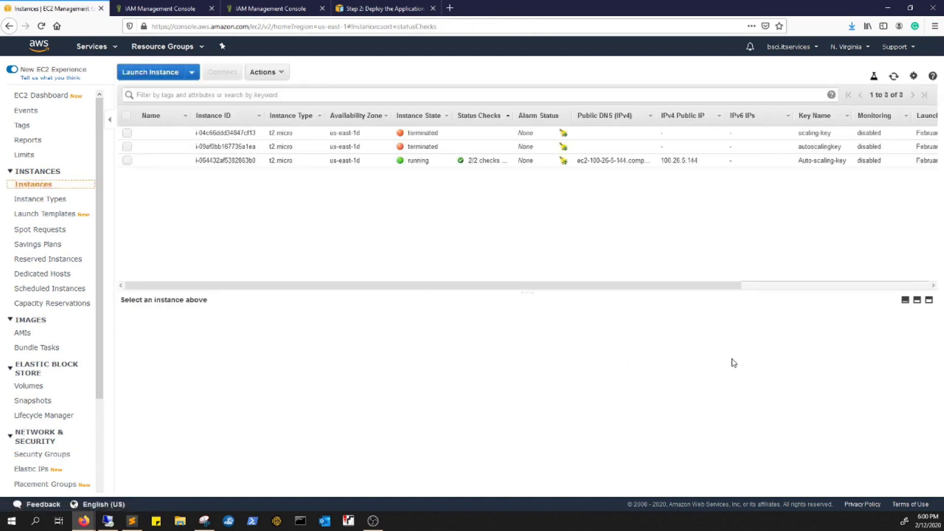
click(127, 160)
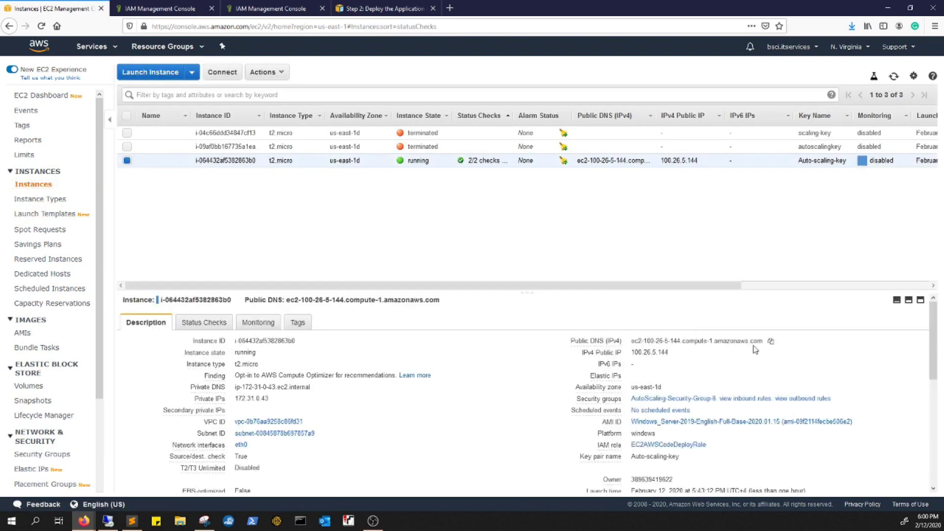
click(770, 341)
click(450, 8)
key(ctrl+v)
key(Return)
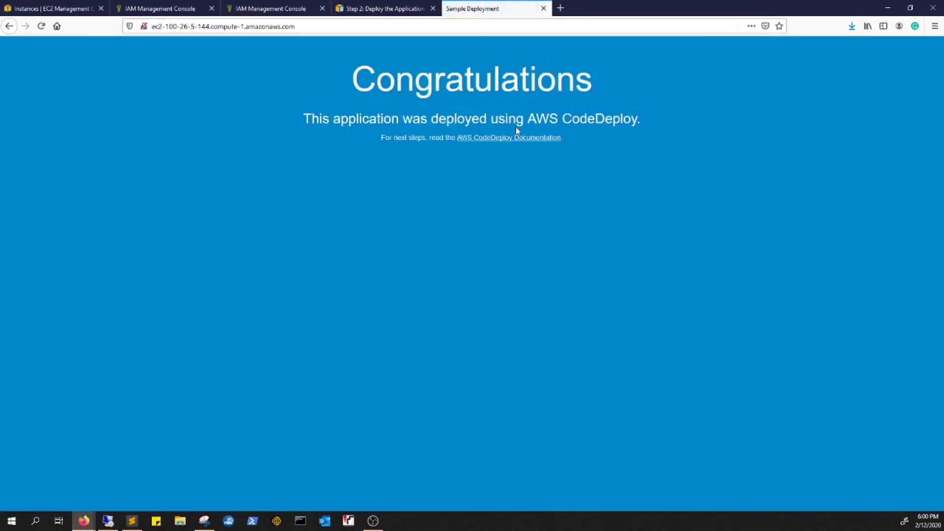
Finish reading the tutorial's Step 2 deployment notes and examine the console instructions in Step 3: Check Your Results.
click(369, 7)
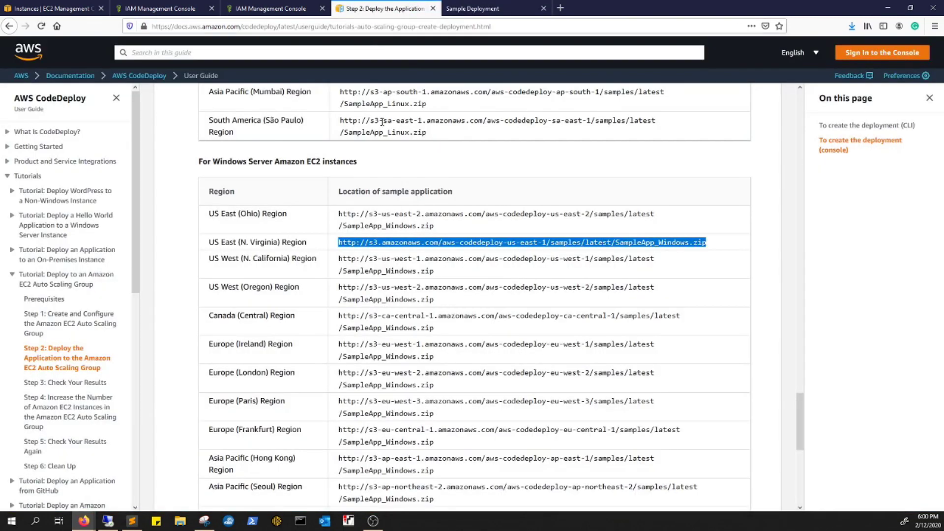
scroll(467, 258, down, 8)
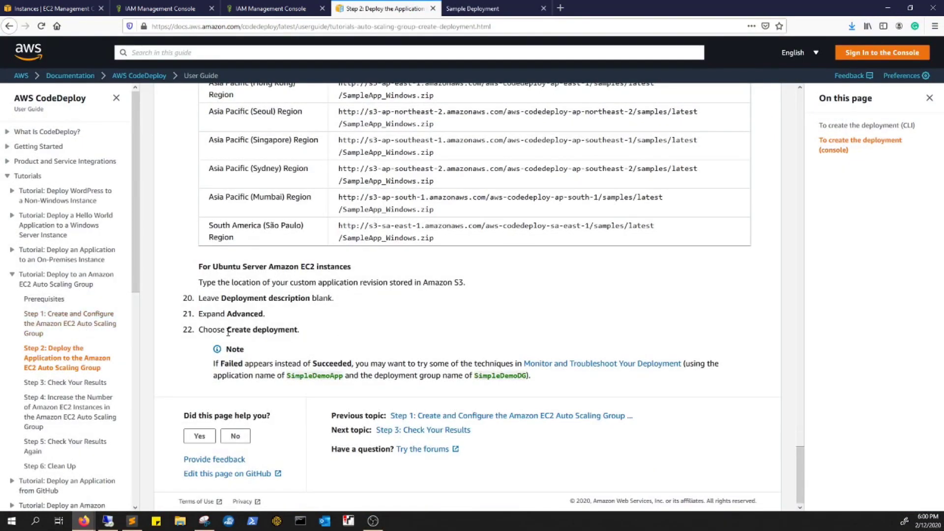
drag(227, 330, 290, 340)
drag(299, 378, 382, 378)
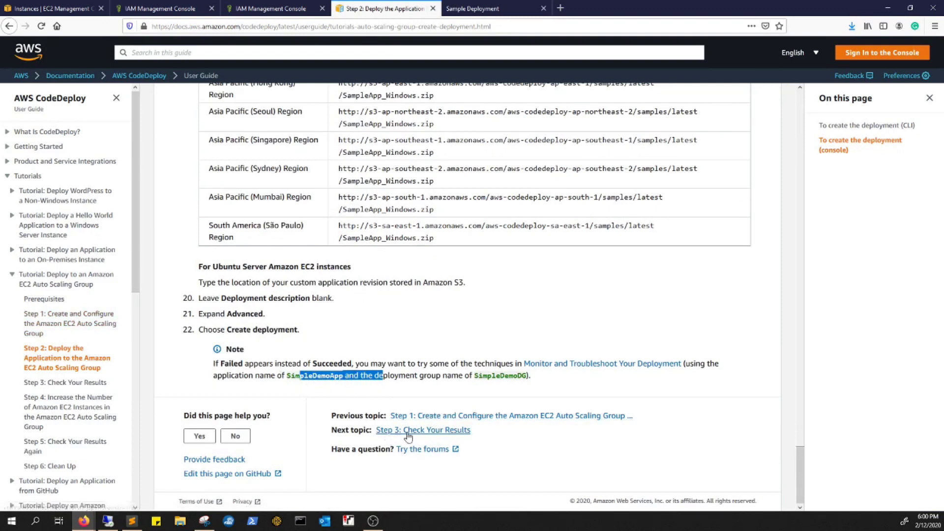
click(435, 433)
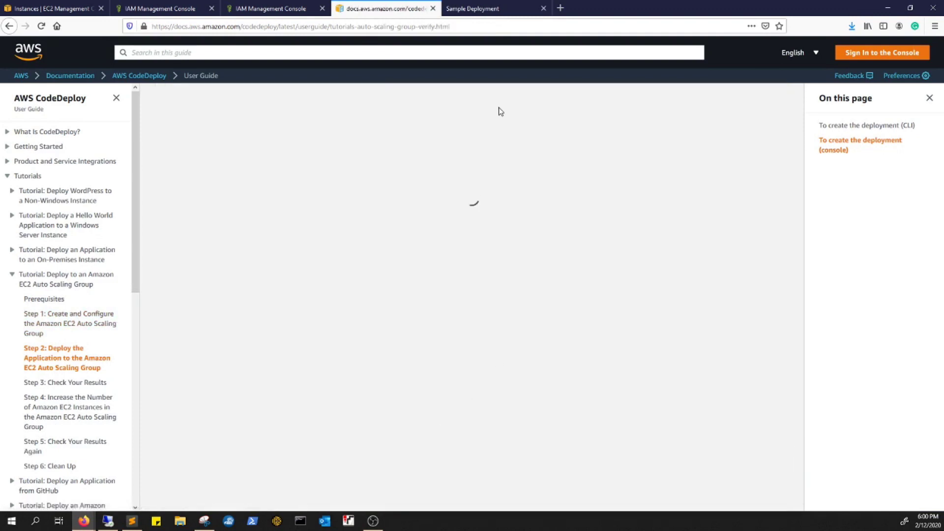
scroll(410, 348, down, 10)
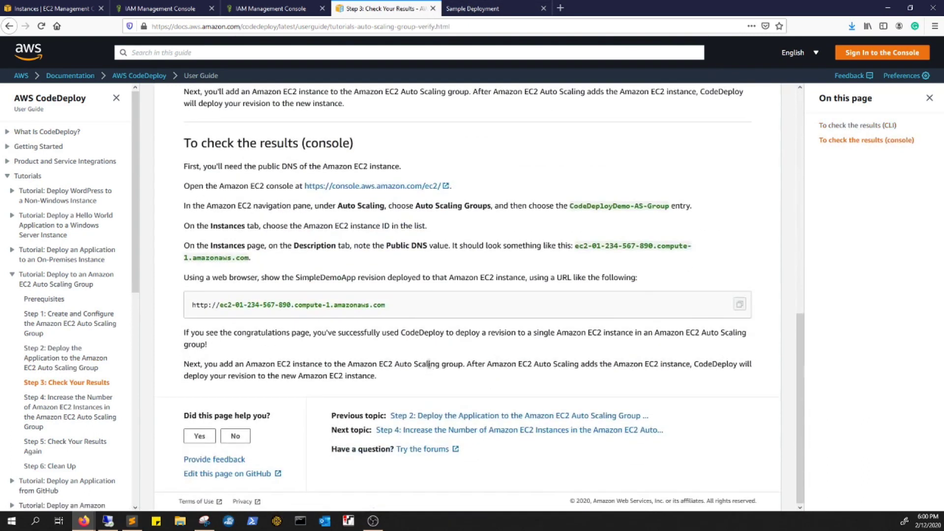
Copy the running instance's IPv4 public IP and load it in a new browser tab.
click(488, 6)
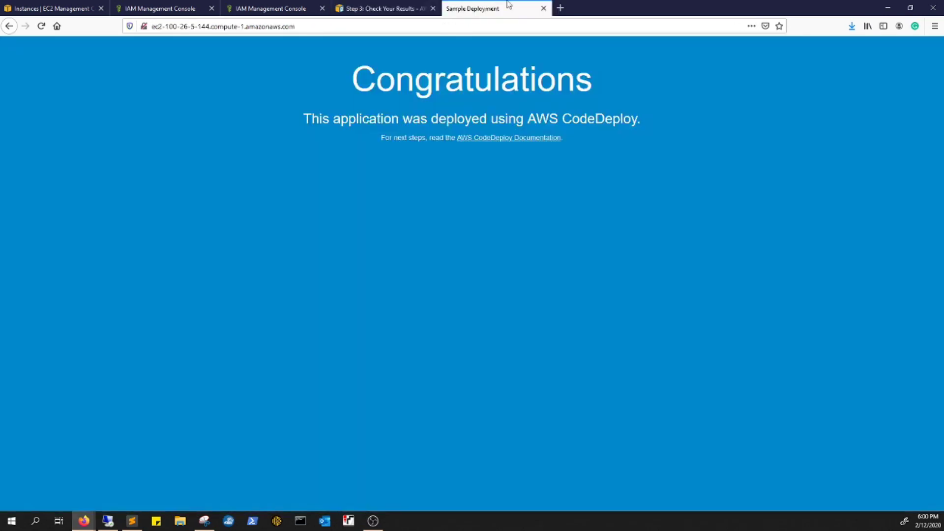
click(63, 7)
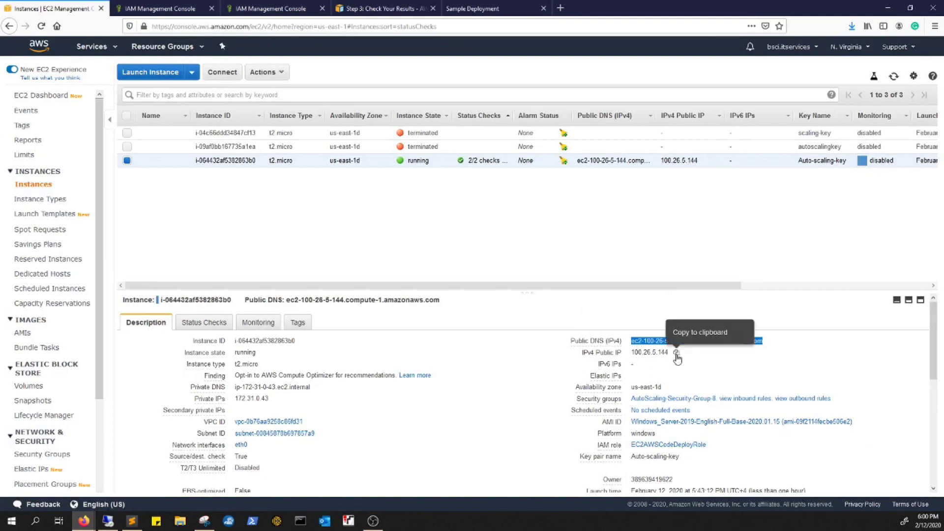
click(677, 353)
click(560, 8)
key(ctrl+v)
key(Return)
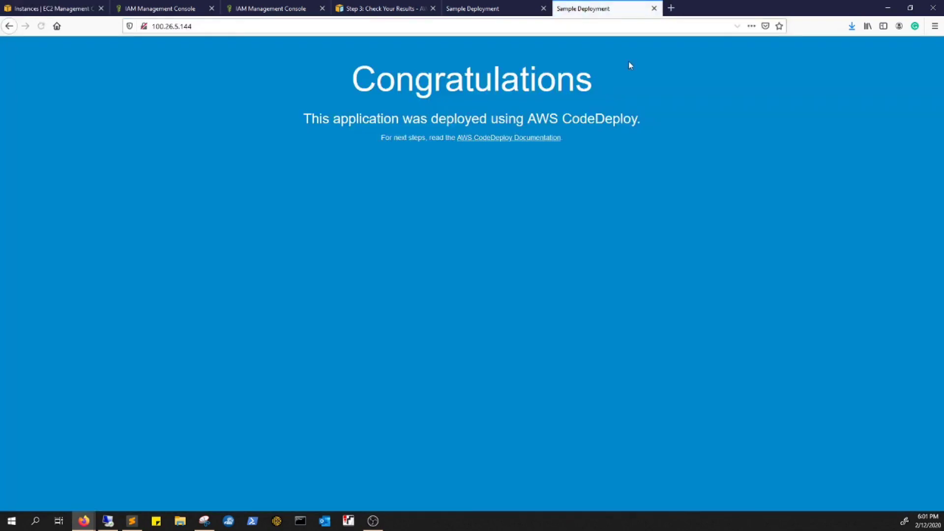
Open the tutorial's Step 4 and read the console instructions for increasing the number of EC2 instances in the Auto Scaling group.
click(66, 5)
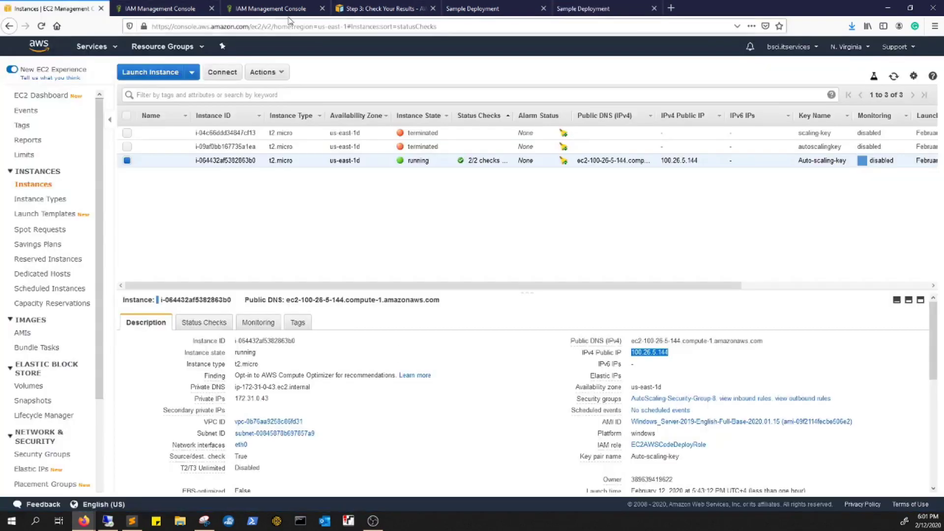
click(383, 10)
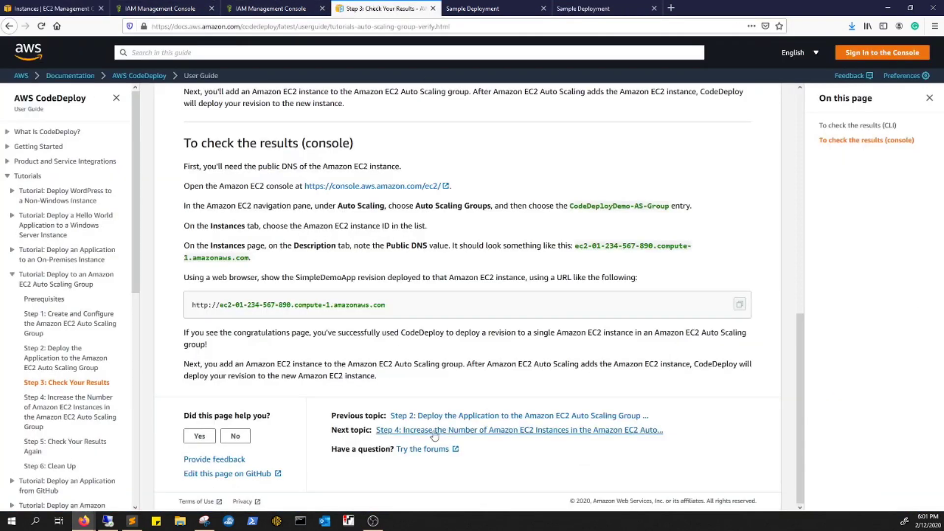
click(409, 431)
scroll(349, 355, down, 6)
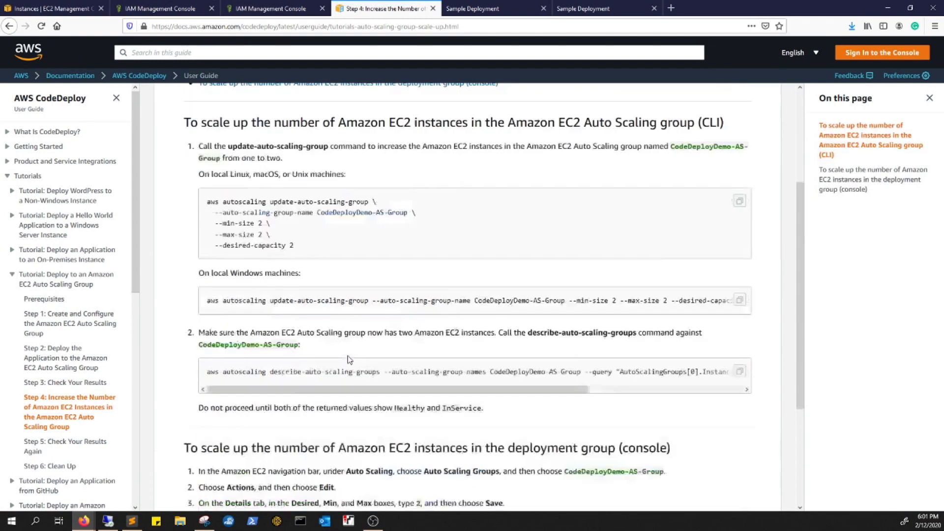
drag(346, 306, 589, 319)
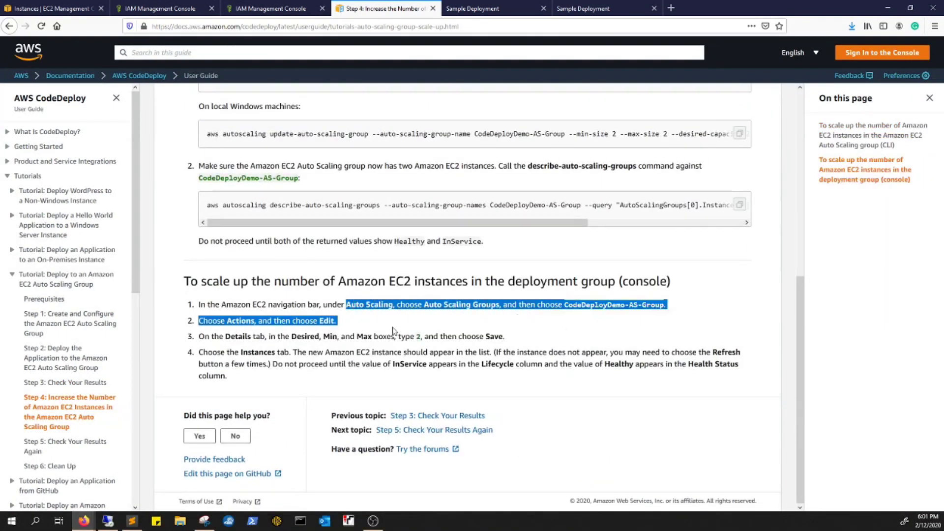
click(168, 185)
Return to the EC2 console and open the list of Auto Scaling groups.
click(56, 6)
scroll(34, 460, down, 1)
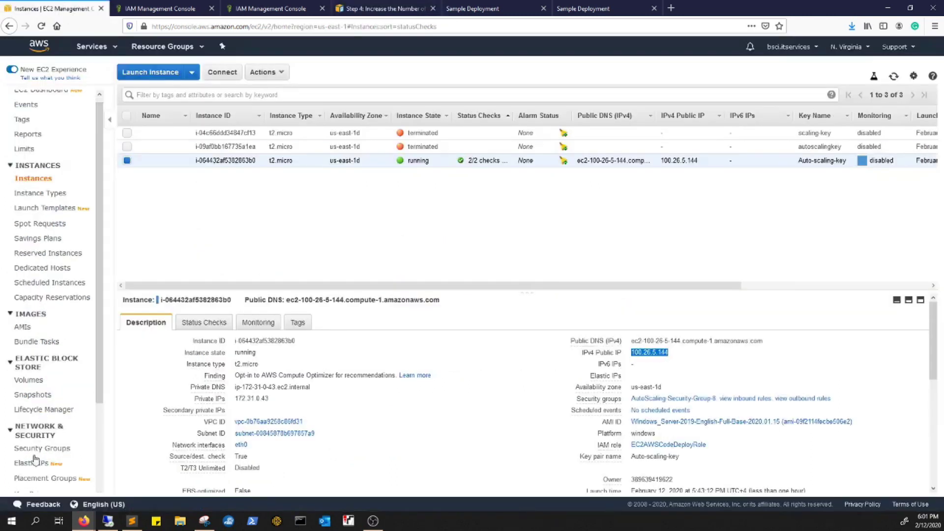
scroll(34, 460, down, 2)
click(49, 492)
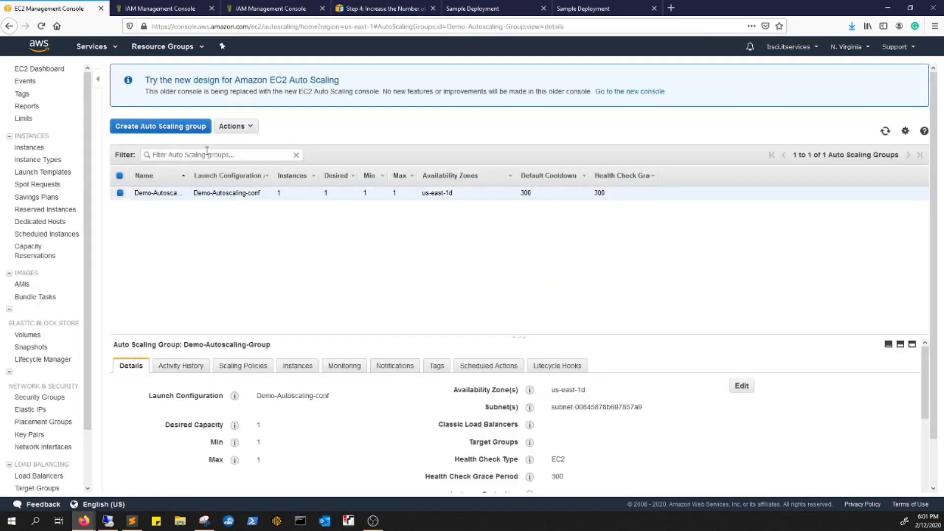
Try a desired capacity of 3 for Demo-Autoscaling-Group, restore it to 1 and save the group details.
click(249, 129)
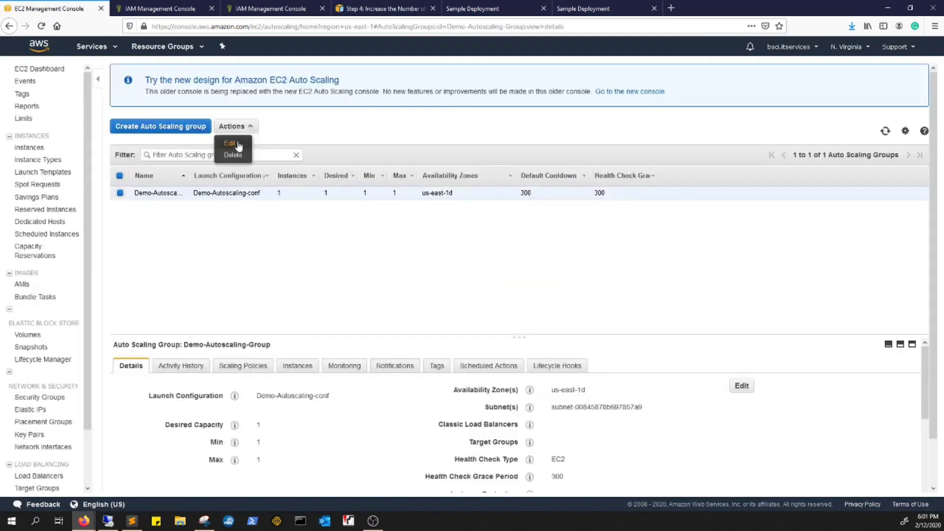
click(231, 143)
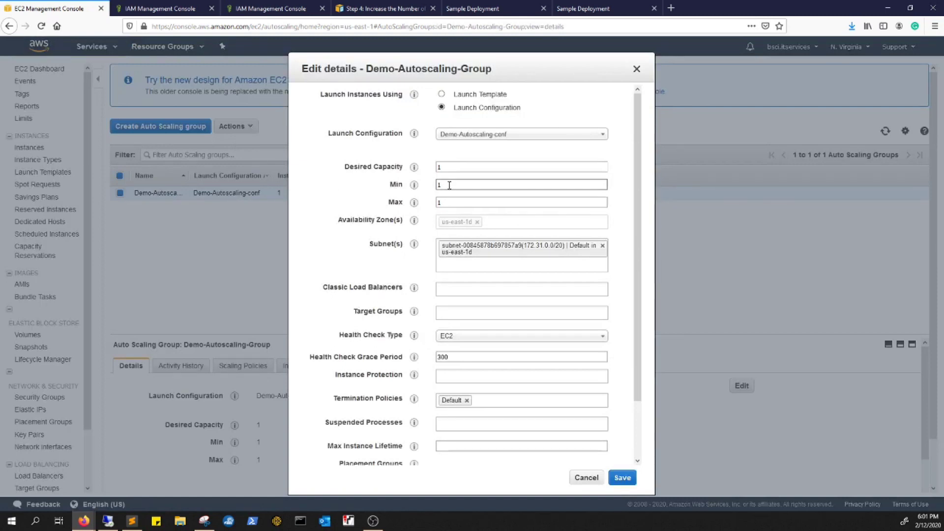
double_click(441, 168)
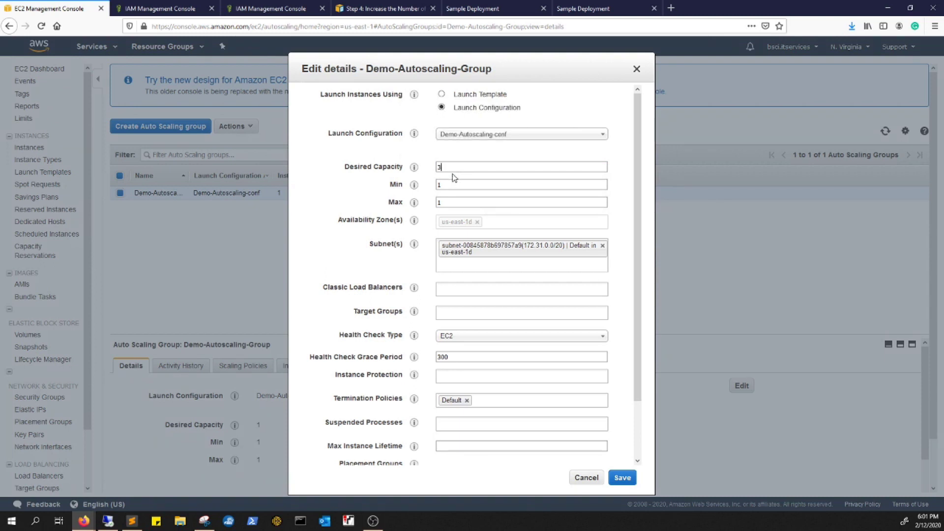
click(511, 185)
key(shift+Tab)
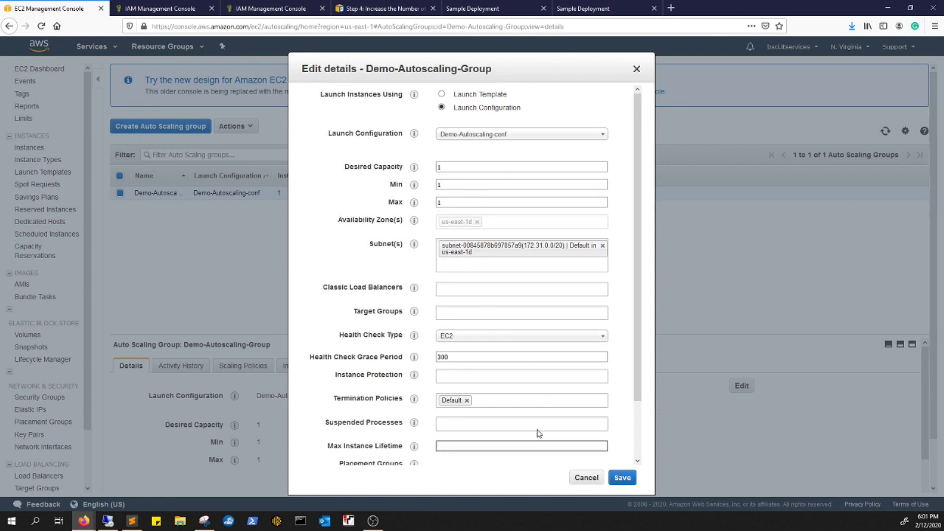
click(622, 484)
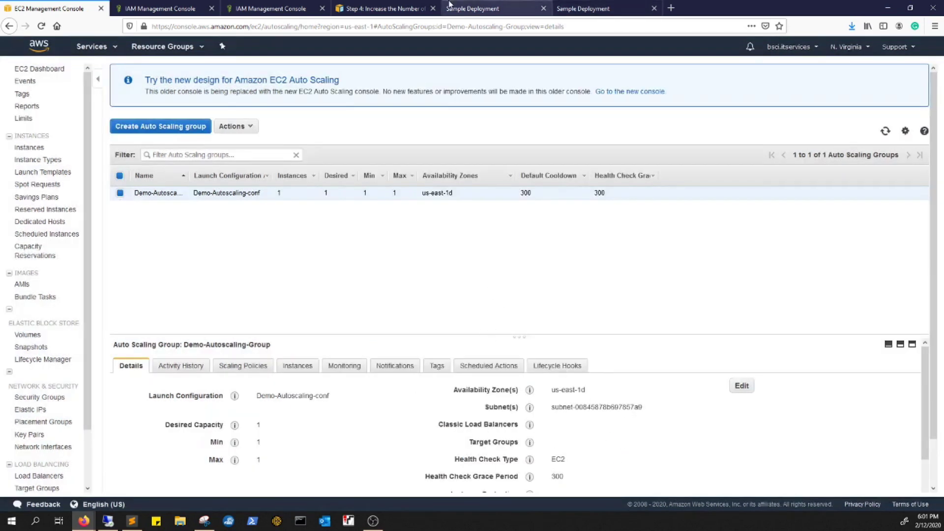
Read through the tutorial's Step 5: Check Your Results Again and the console instructions in Step 6: Clean Up.
click(382, 5)
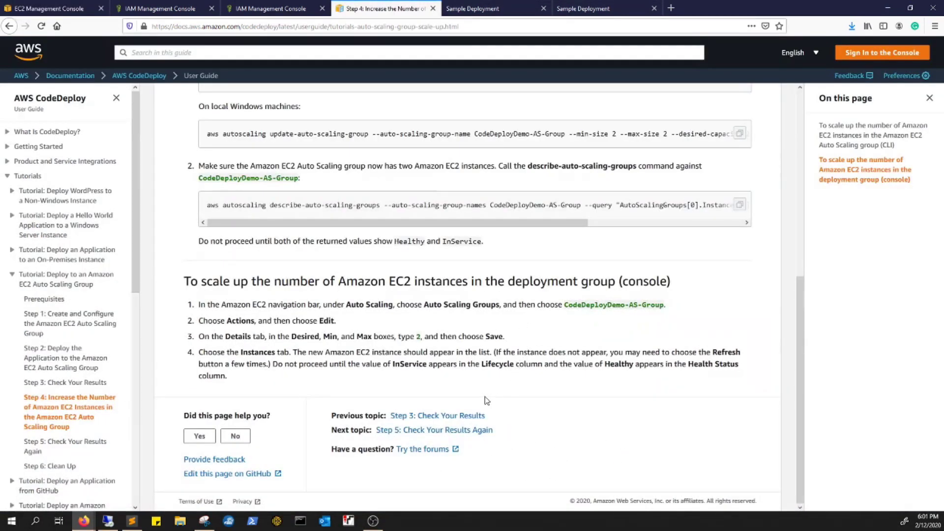
click(445, 433)
scroll(476, 420, down, 8)
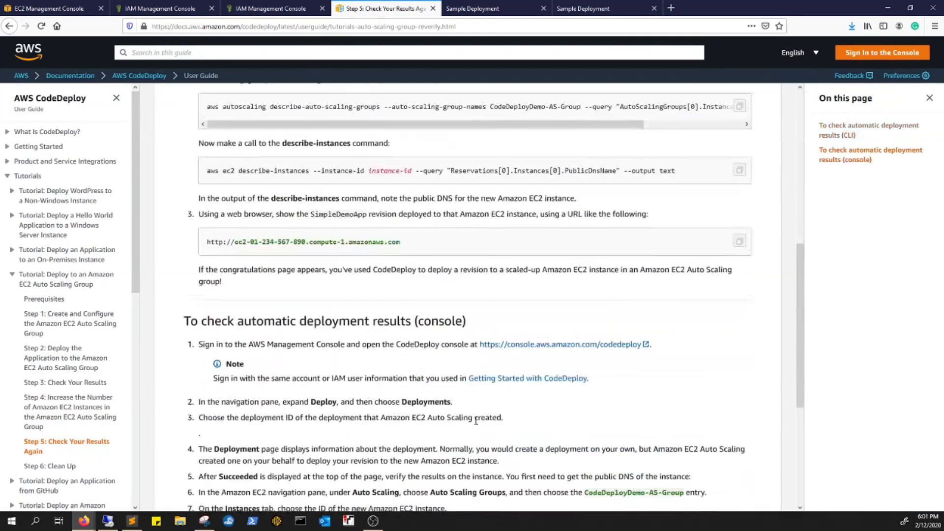
scroll(475, 420, down, 5)
click(402, 432)
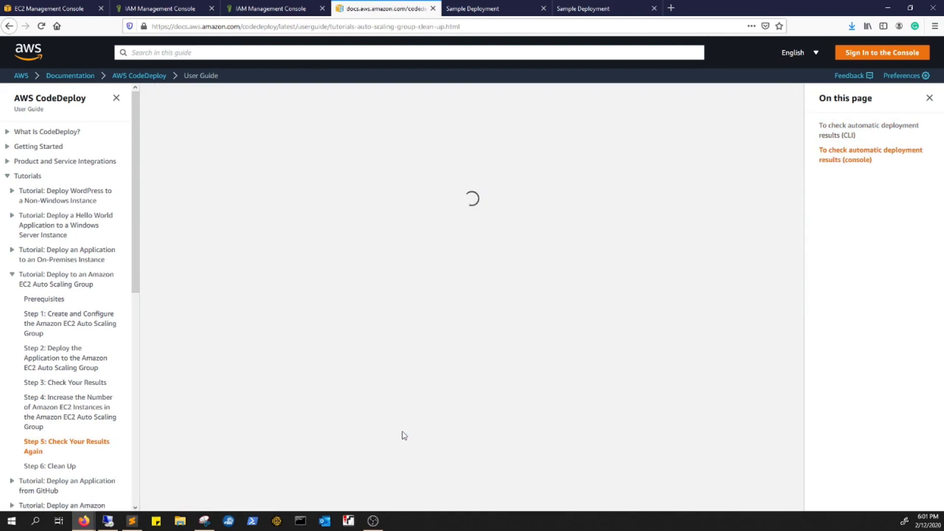
scroll(398, 304, down, 8)
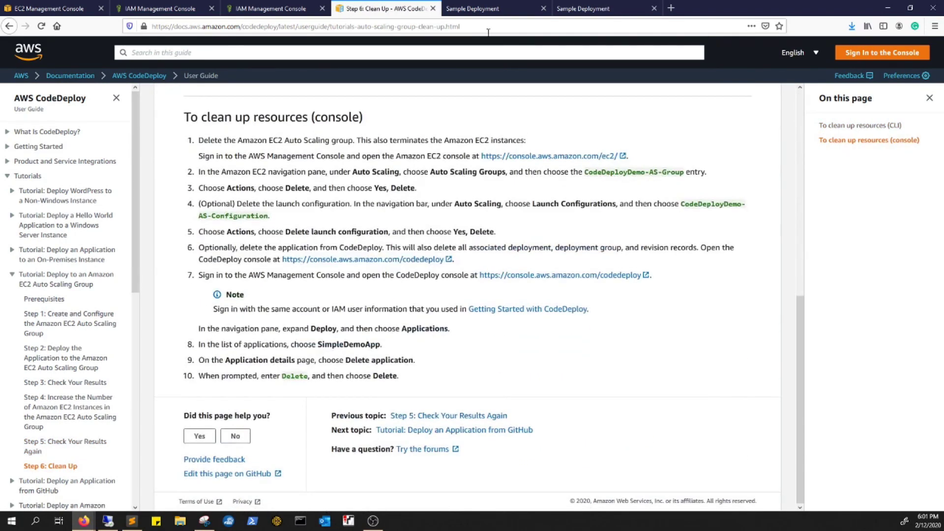
Search the AWS services for "code", switch to CodeDeploy and open its list of applications.
click(49, 8)
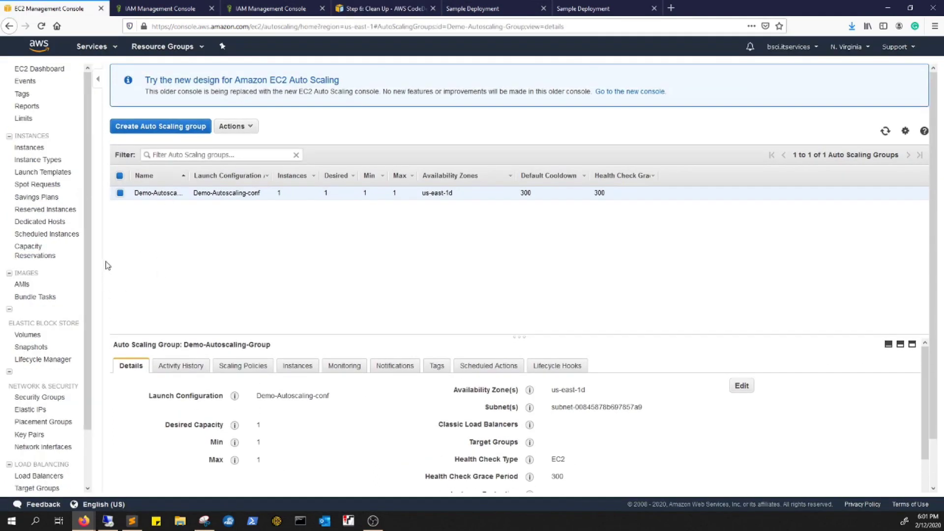
click(158, 50)
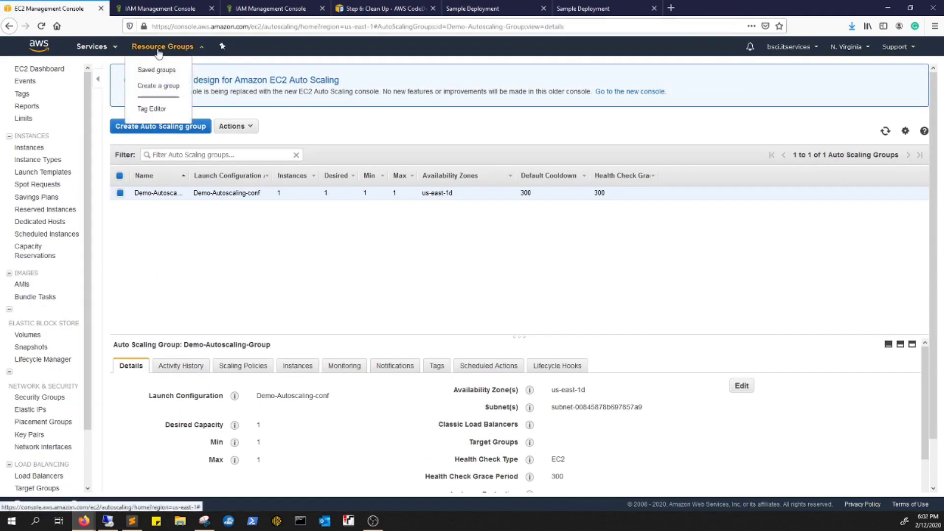
click(95, 46)
text(code)
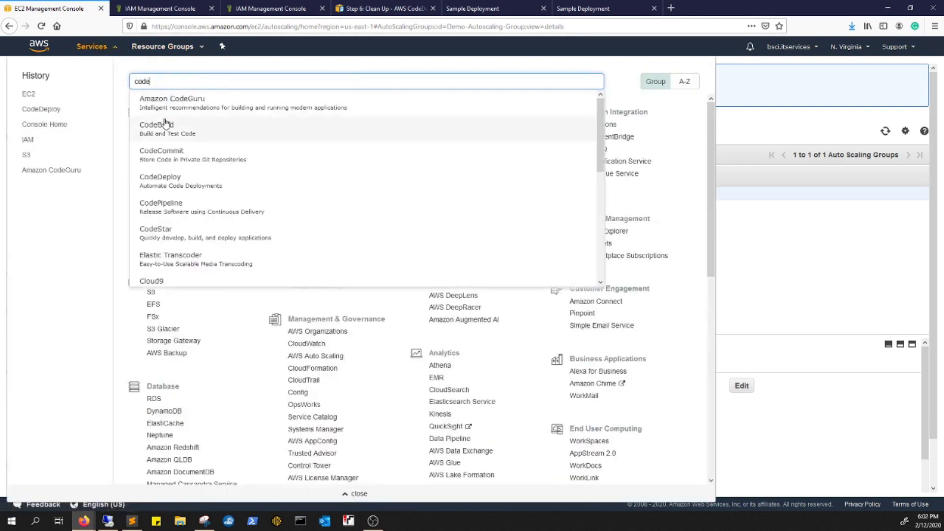
click(180, 181)
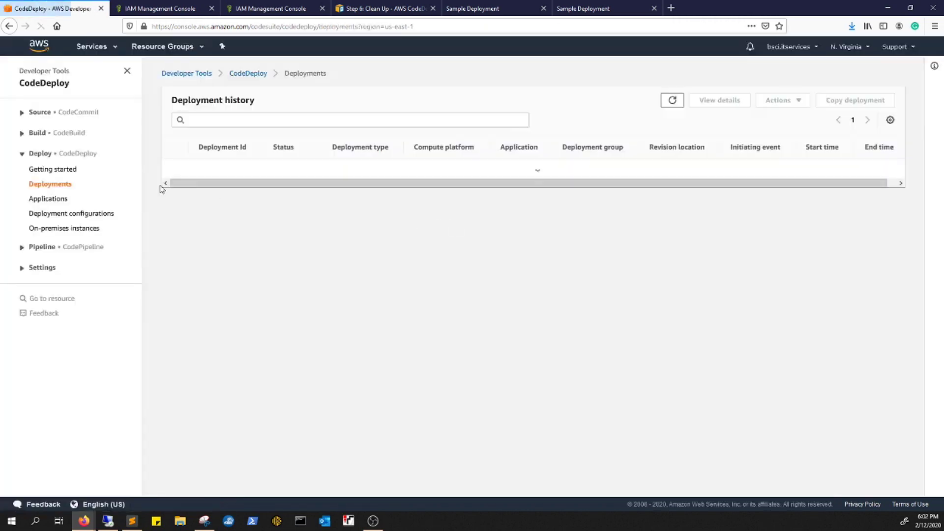
click(49, 198)
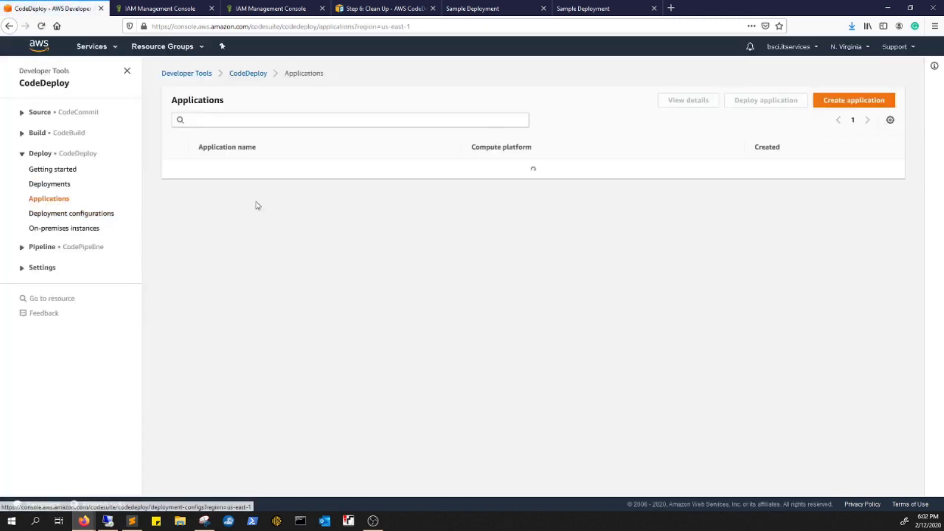
Delete the Demo-autoscaling-App application, confirming the deletion with "delete".
click(174, 169)
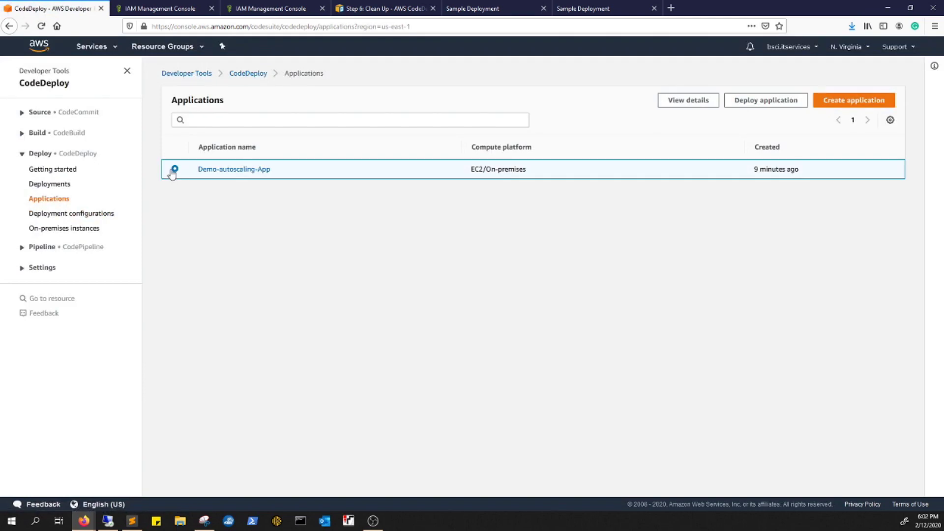
click(248, 172)
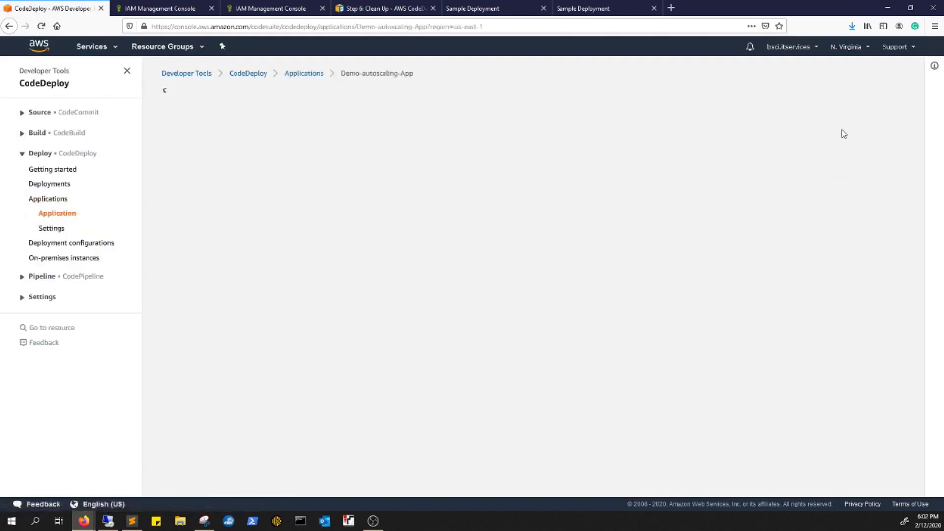
click(850, 98)
click(493, 277)
text(delete)
key(Return)
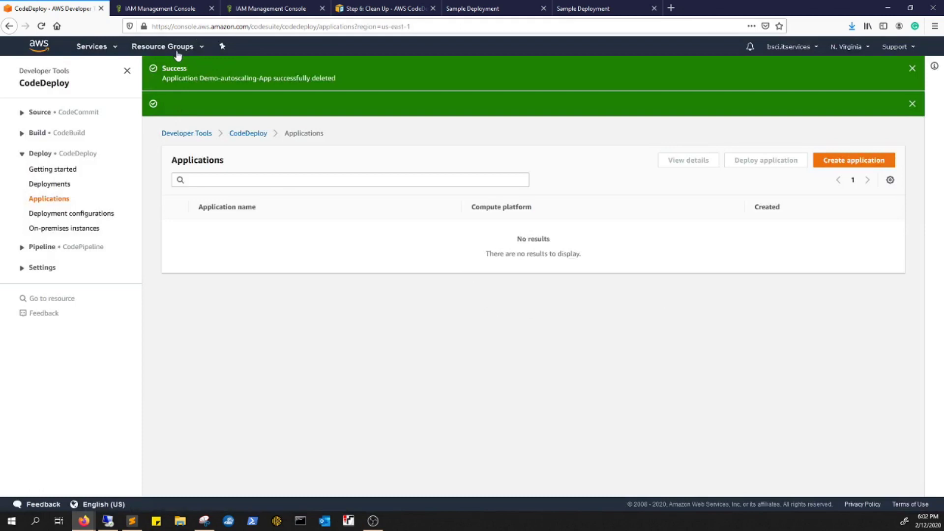
Switch from CodeDeploy to the EC2 service and open its Auto Scaling Groups list.
click(162, 47)
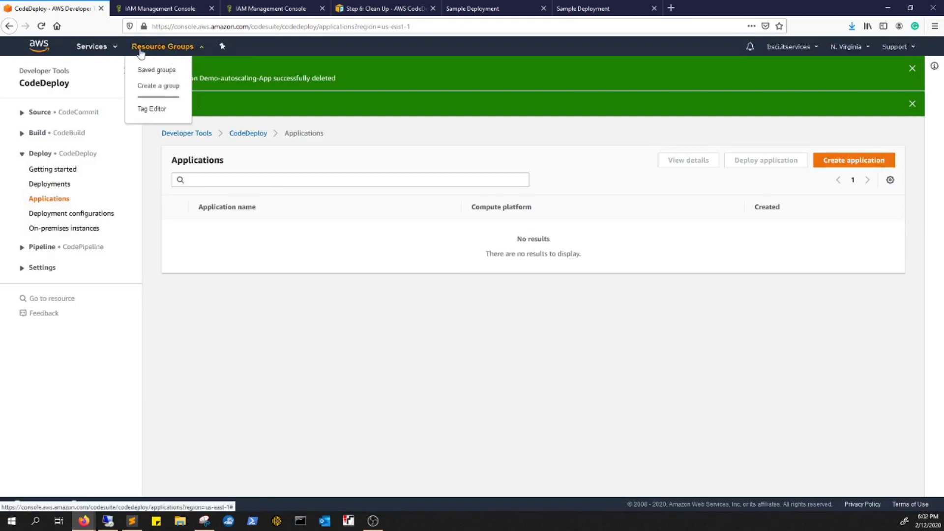
click(111, 46)
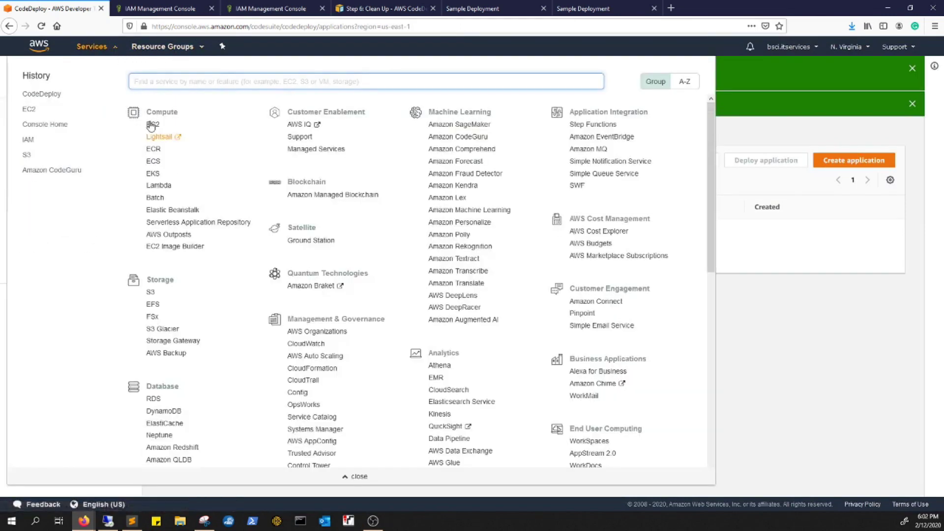
click(153, 127)
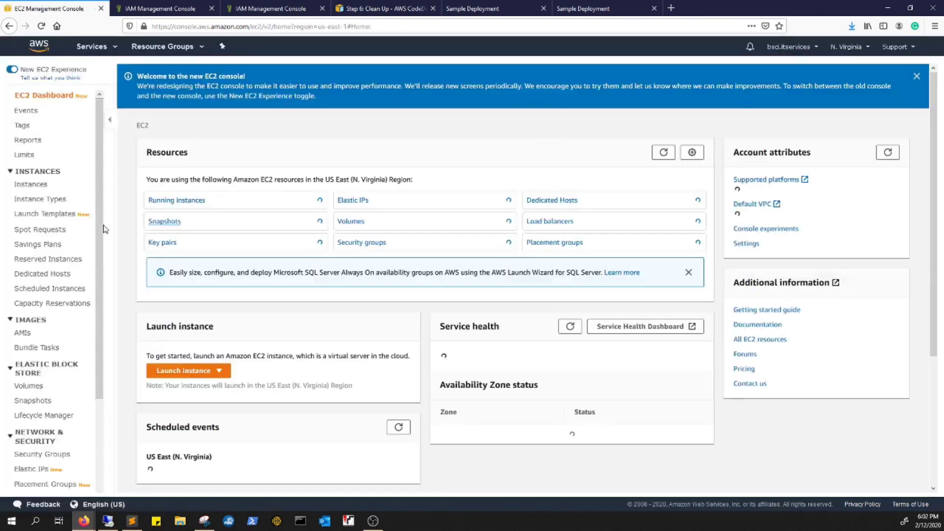
drag(101, 226, 116, 367)
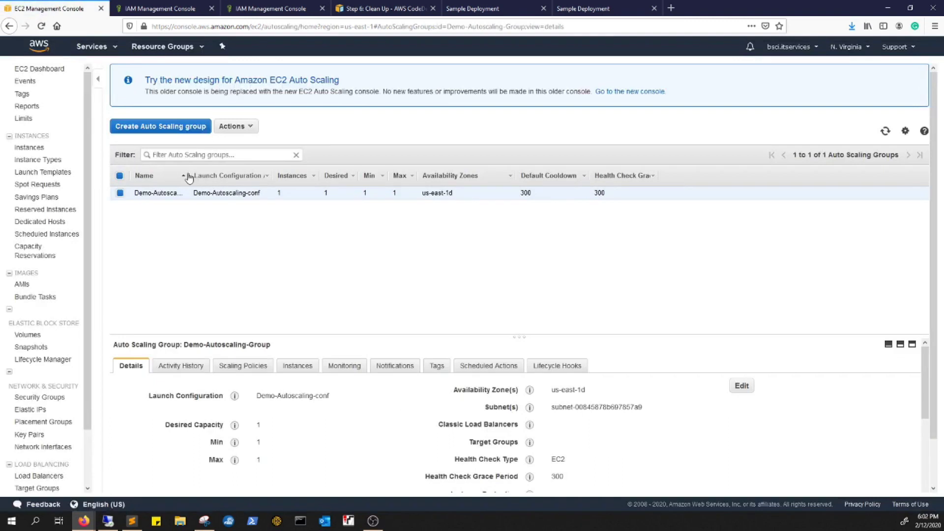
Delete the Demo-Autoscaling-Group Auto Scaling group and confirm the deletion.
click(247, 126)
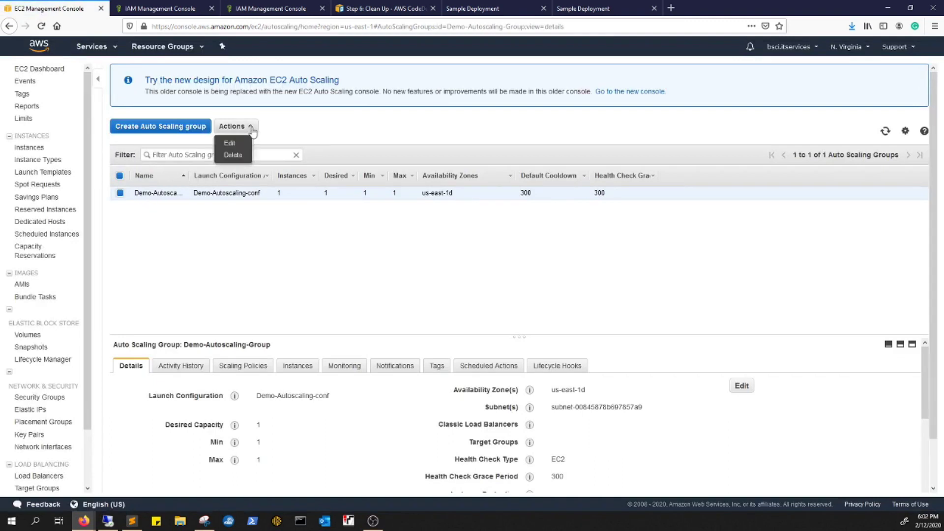
click(235, 155)
click(531, 306)
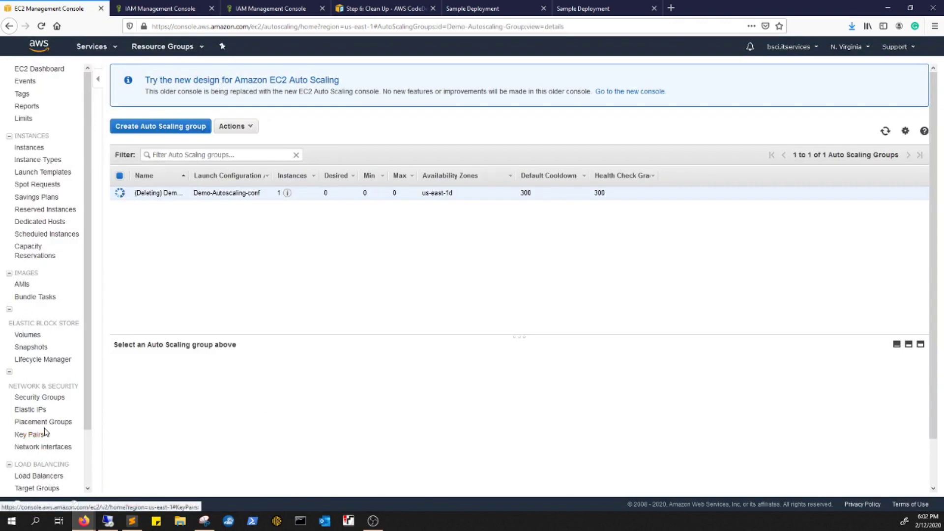
Open the launch configurations list and delete the Demo-Autoscaling-conf launch configuration, confirming the deletion.
scroll(45, 442, down, 2)
click(37, 459)
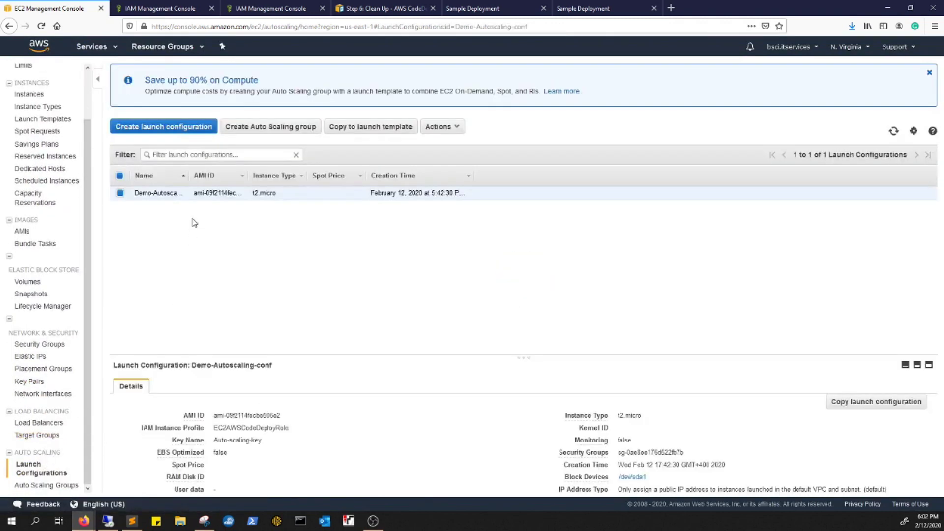
click(450, 128)
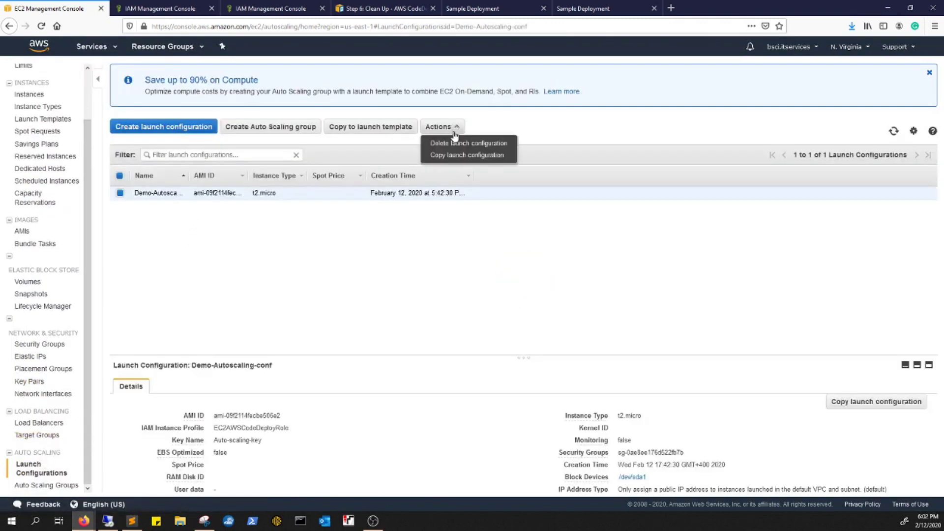
click(456, 144)
click(531, 308)
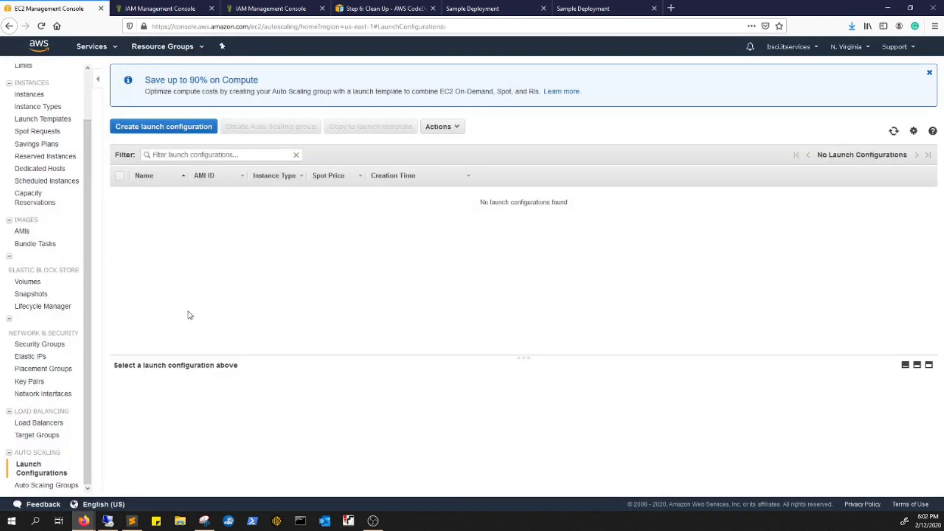
Open the EC2 instances list and check the state of the instance that uses the Auto-scaling-key key pair.
scroll(30, 148, up, 2)
click(28, 147)
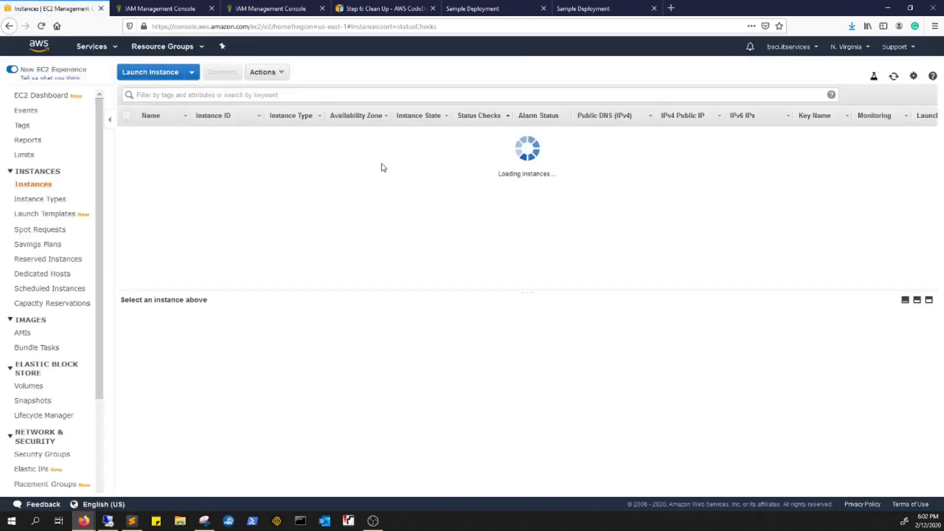
drag(396, 146, 439, 151)
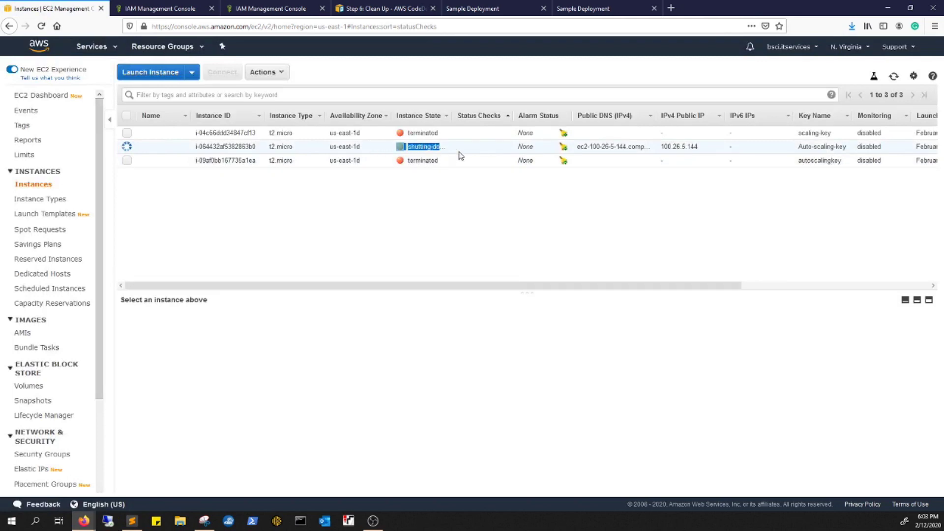
click(440, 151)
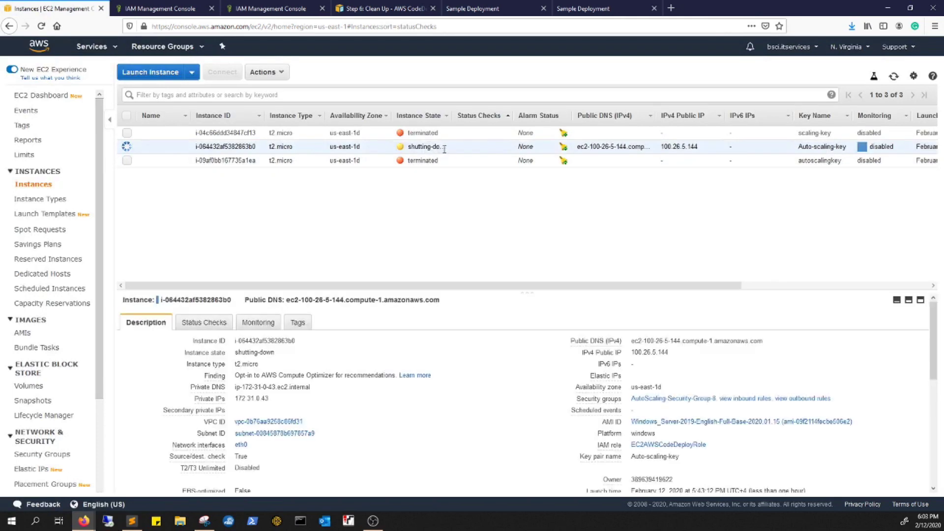